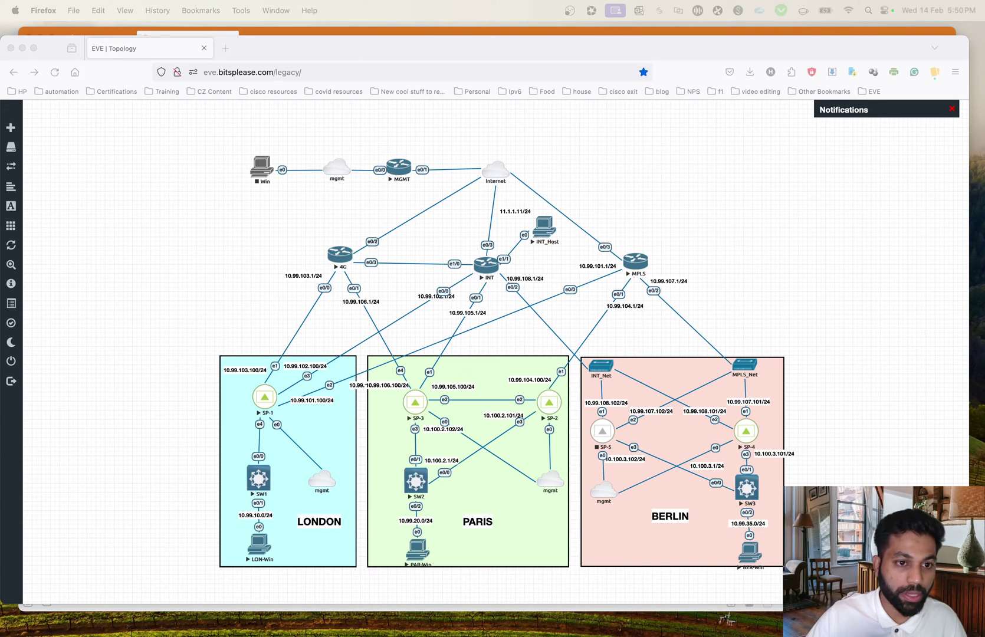
Step: With a magenta Epic Pen, circle SP-1 in London and SP-4 in Berlin, and cross out SP-5 on the topology
key("ctrl+shift+1")
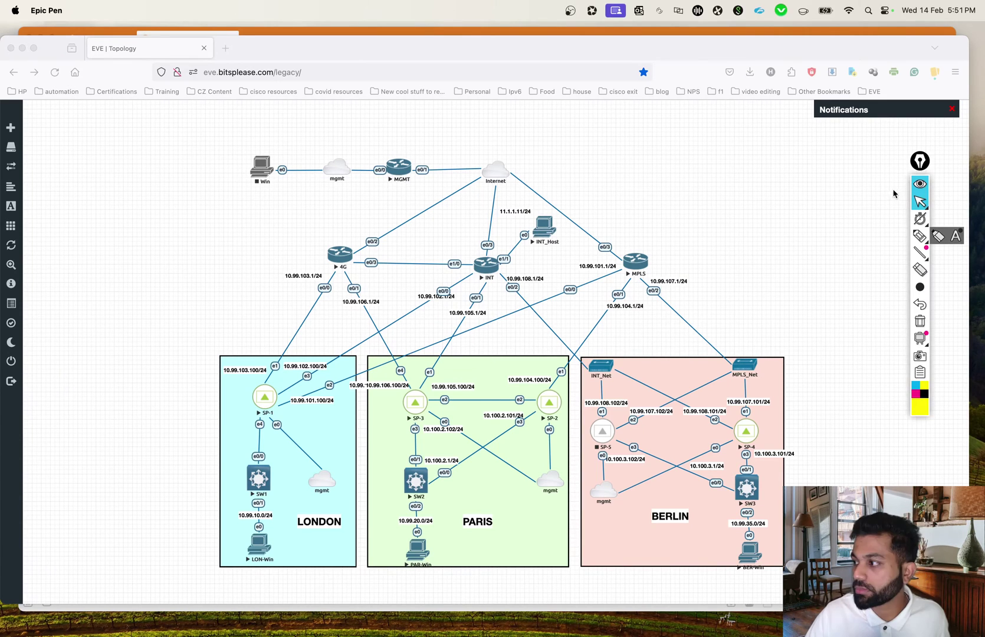
left_click(918, 237)
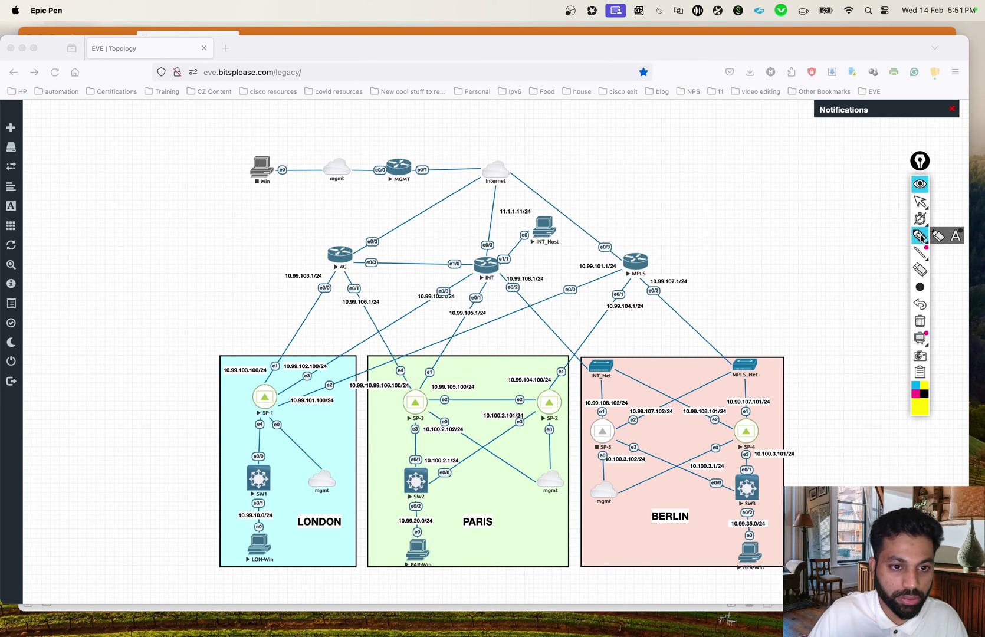
left_click(915, 394)
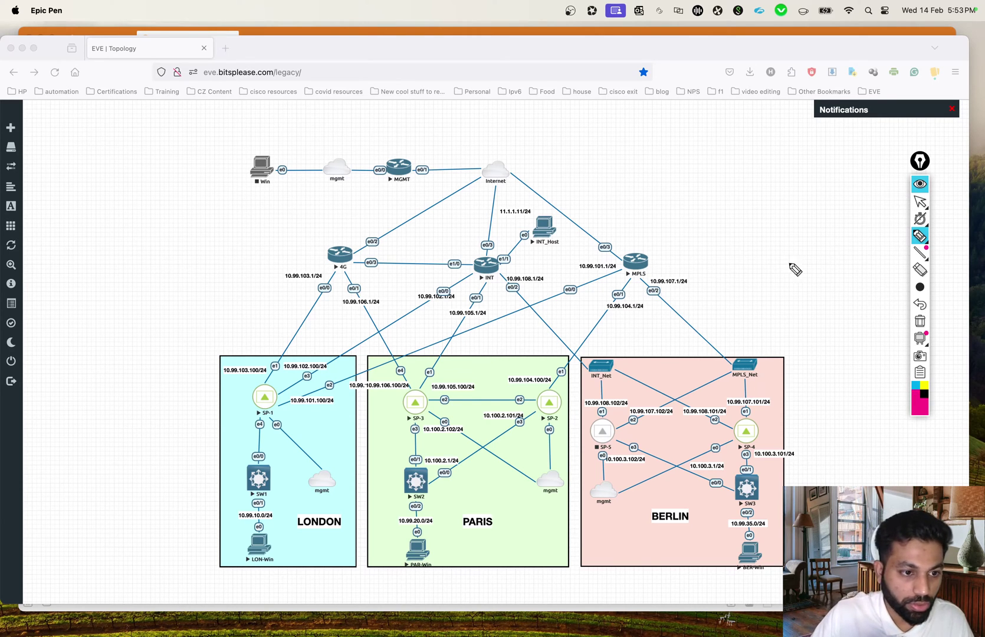
left_click_drag(283, 381, 279, 377)
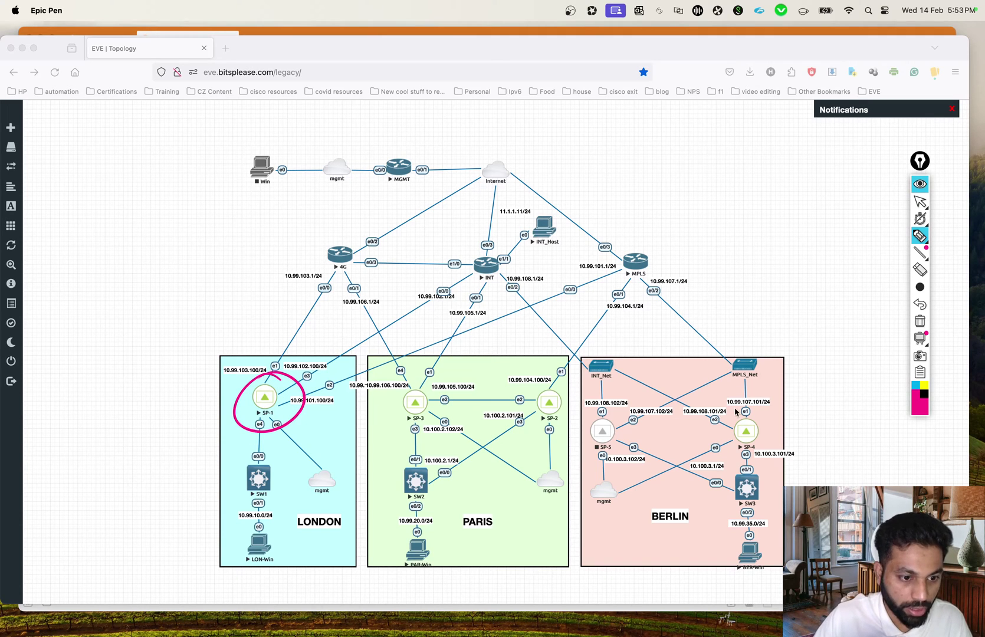
mouse_move(581, 413)
left_mouse_down()
mouse_move(612, 444)
mouse_move(586, 449)
left_mouse_up()
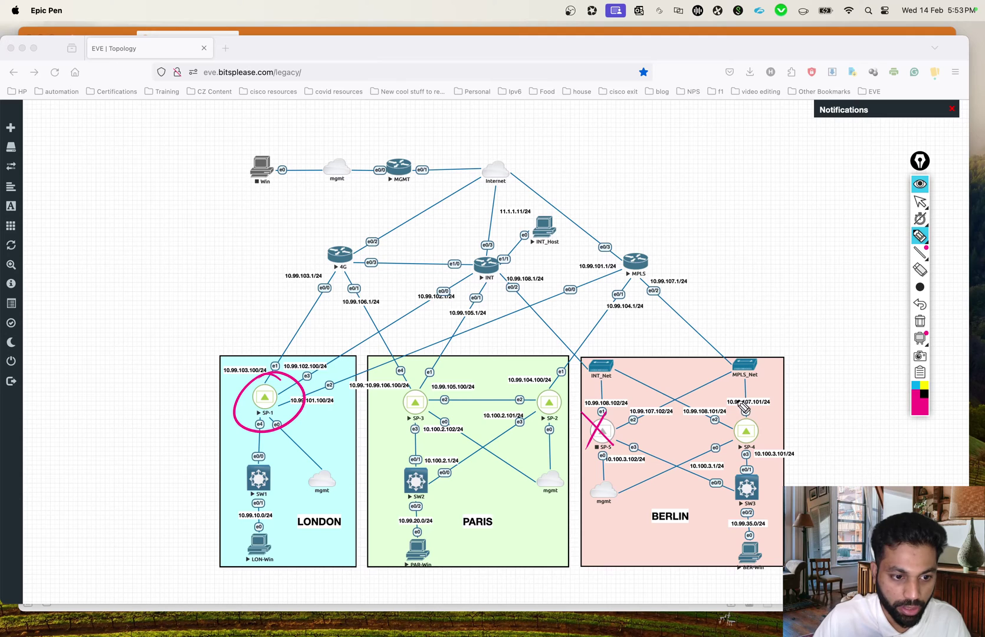
mouse_move(746, 408)
left_mouse_down()
mouse_move(778, 435)
mouse_move(759, 403)
left_mouse_up()
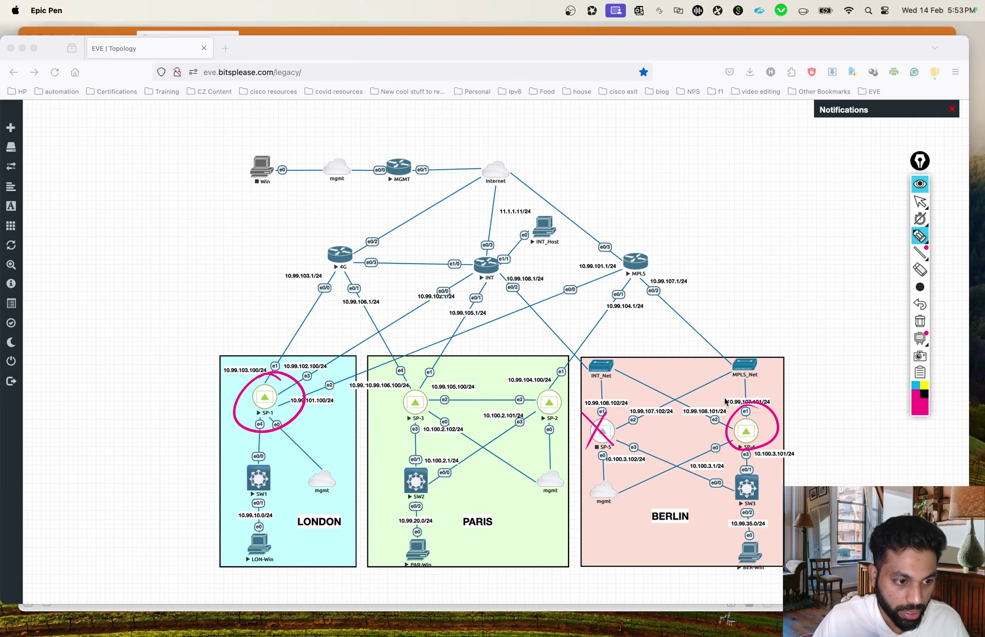
Step: Circle London's SW1 and LON-Win, Berlin's SW3 and BER-Win, and the 10.100.3.1/24 address label
mouse_move(260, 455)
left_mouse_down()
mouse_move(231, 519)
mouse_move(258, 453)
left_mouse_up()
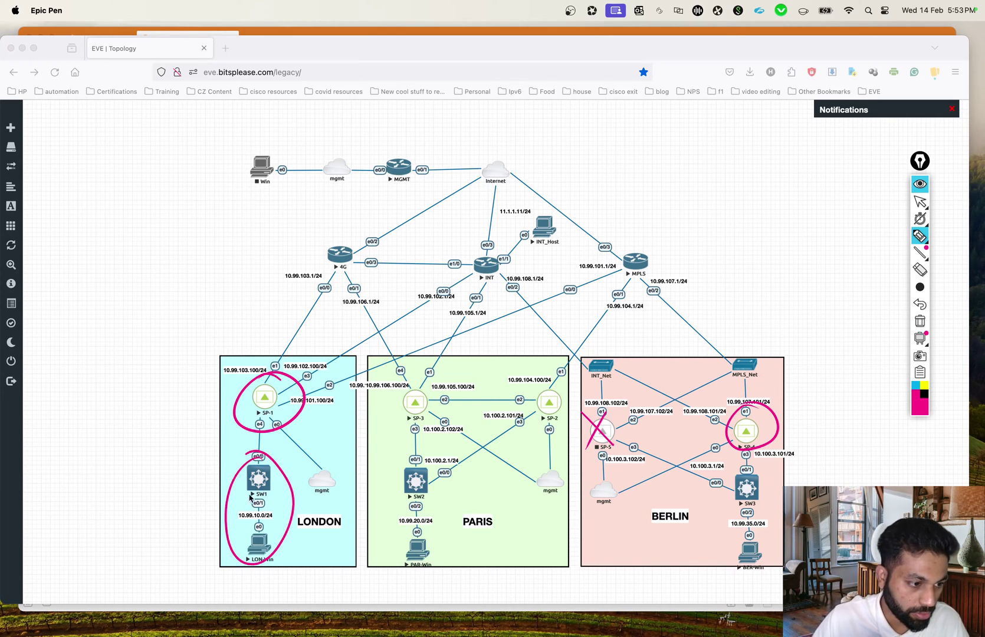
left_click_drag(761, 470, 754, 473)
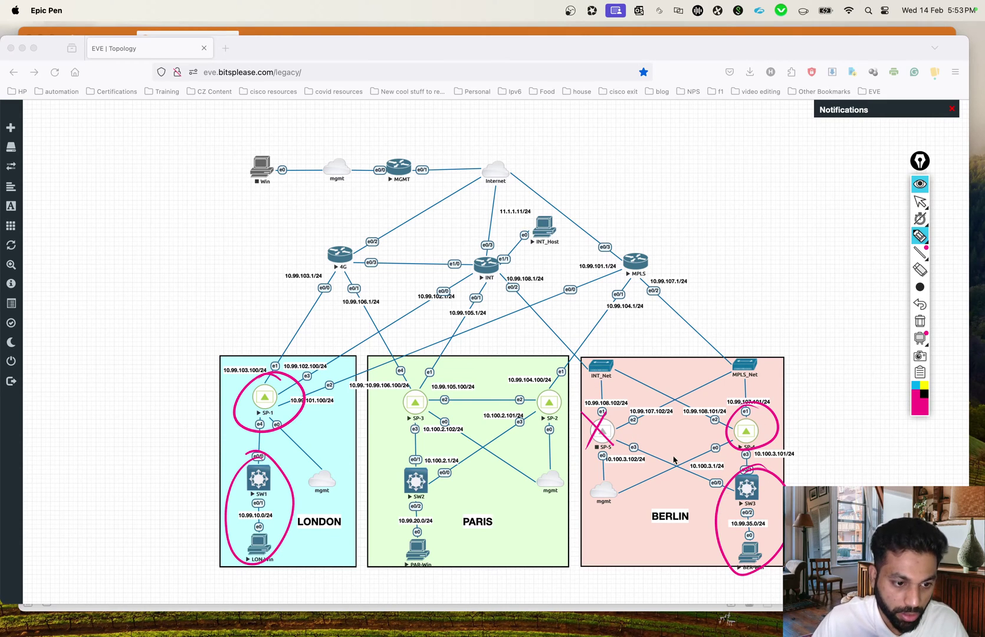
mouse_move(712, 445)
left_mouse_down()
mouse_move(740, 469)
mouse_move(699, 441)
left_mouse_up()
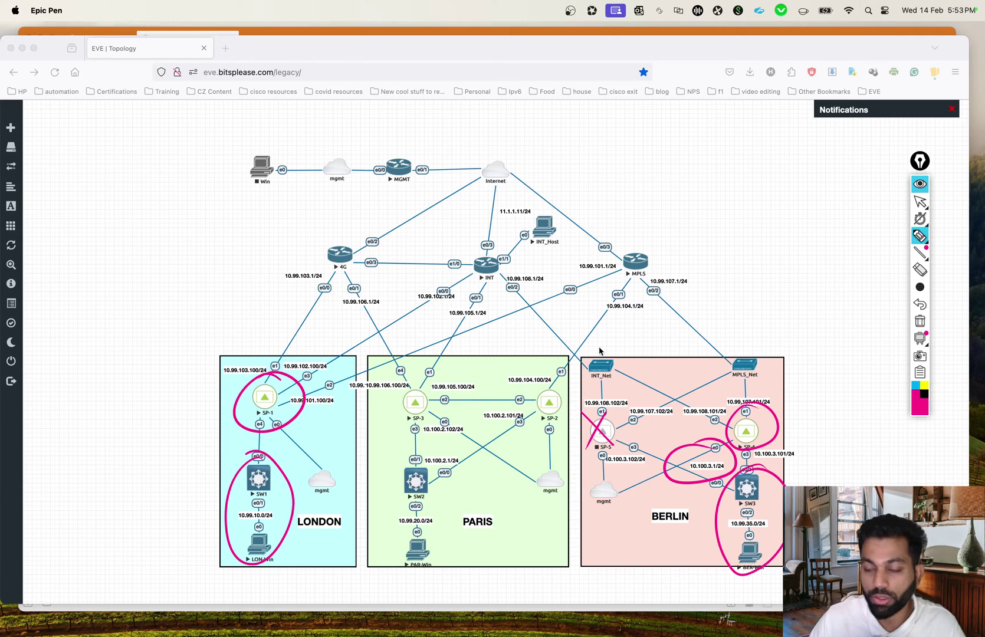
Step: Clear all pen annotations from the topology and switch to the Aruba Orchestrator window with the pen toolbar collapsed
left_click(919, 320)
left_click(920, 201)
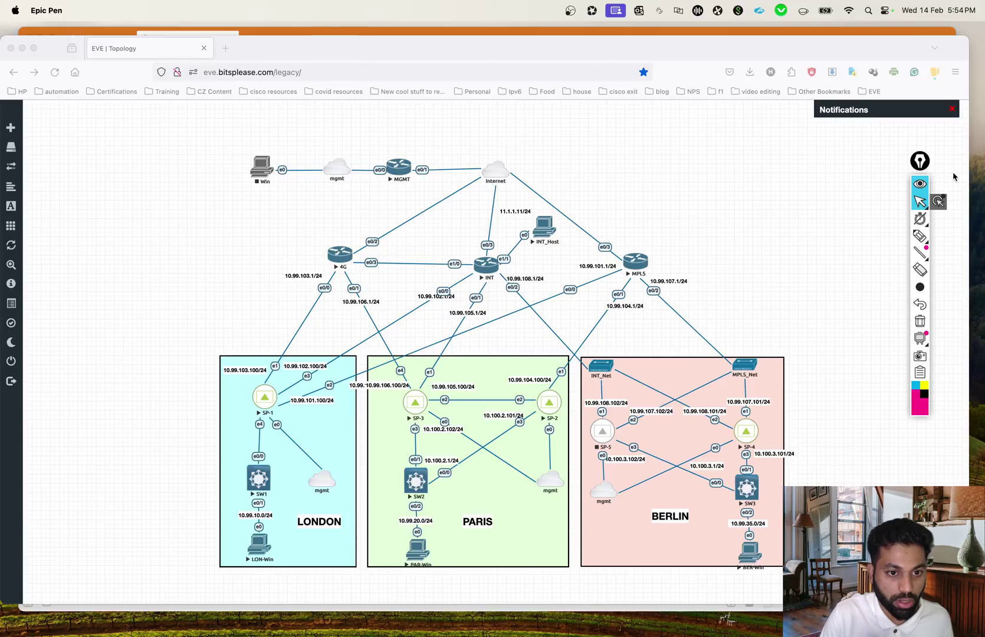
key("ctrl+Up")
left_click(319, 210)
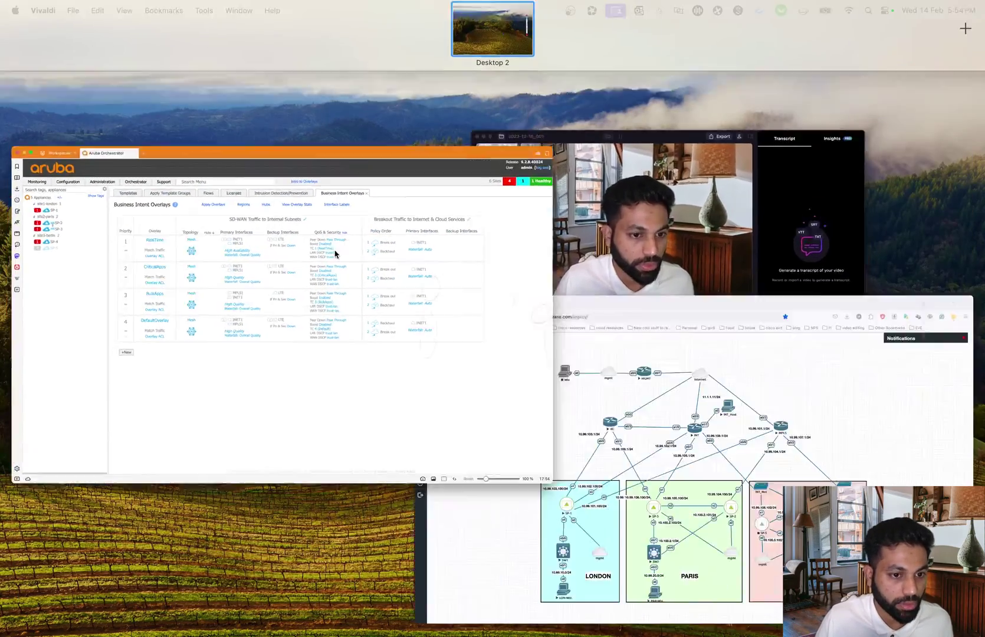
left_click(919, 186)
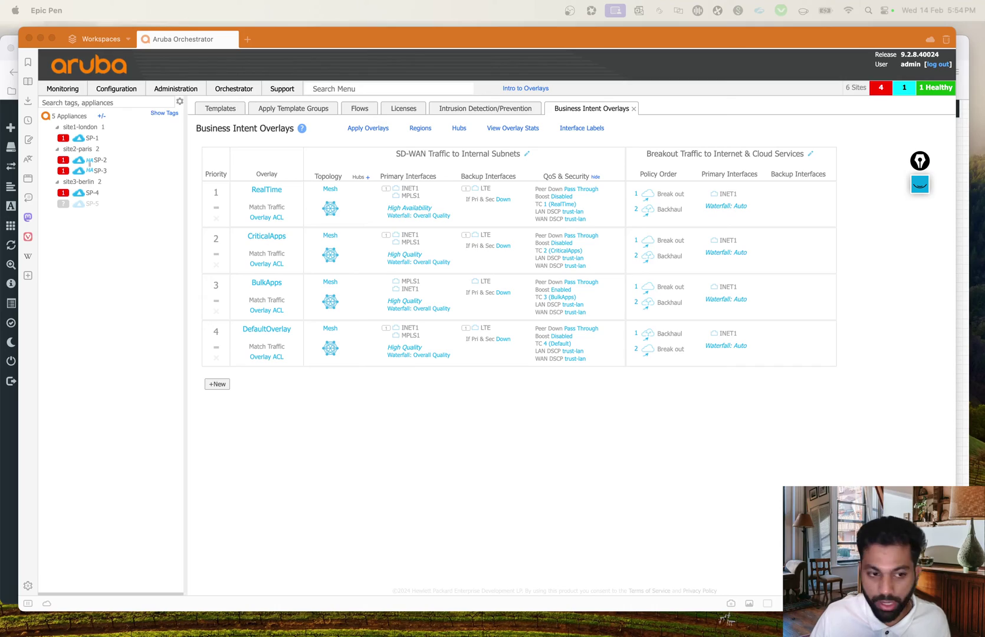
Step: Switch to the EVE topology and open the SW3 console in ZOC, moving its window fully into view
key("ctrl+Up")
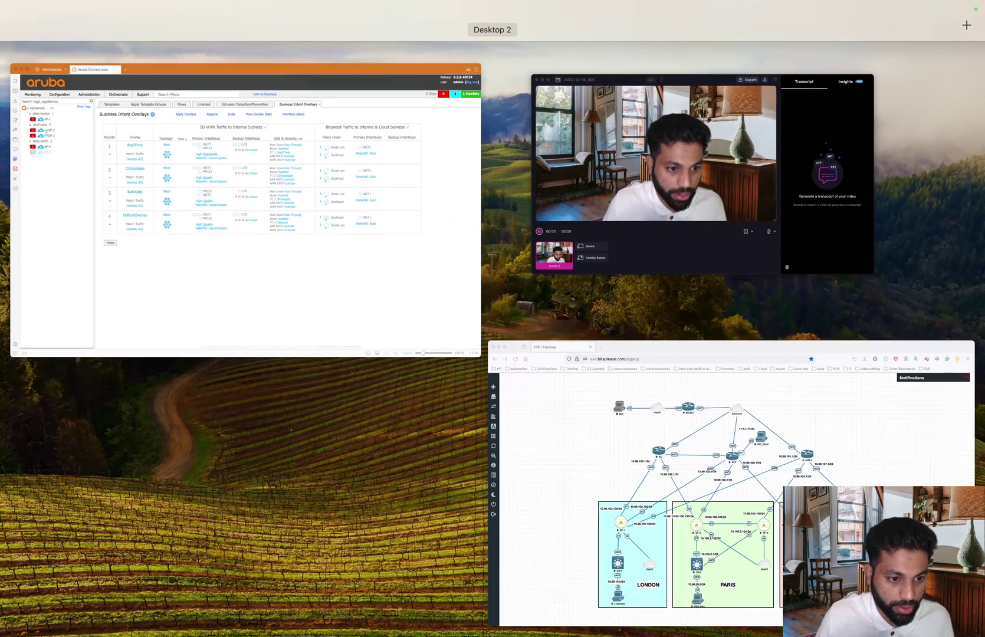
left_click(545, 414)
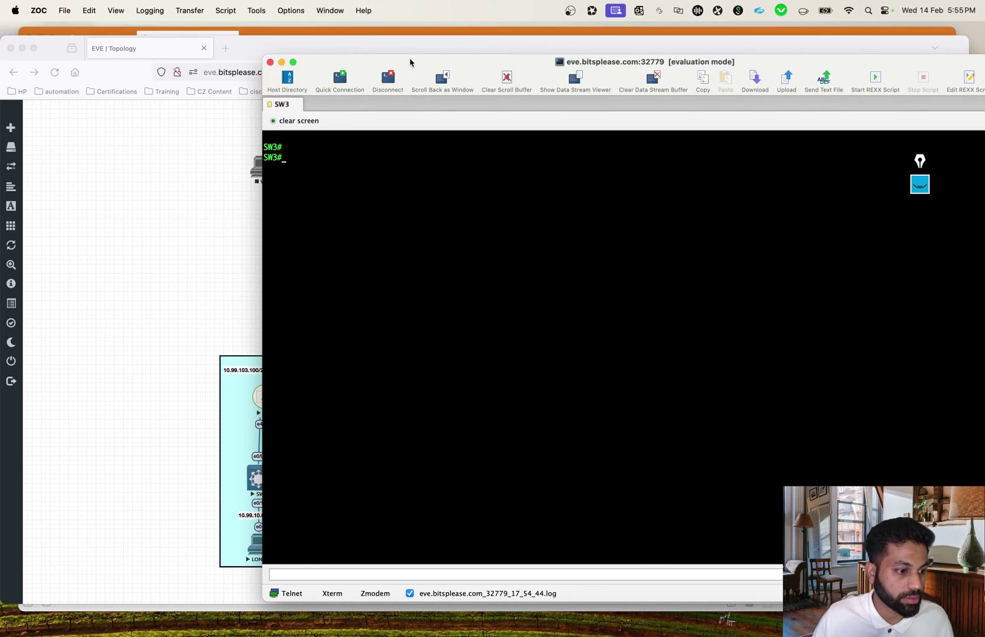
left_click_drag(386, 62, 254, 52)
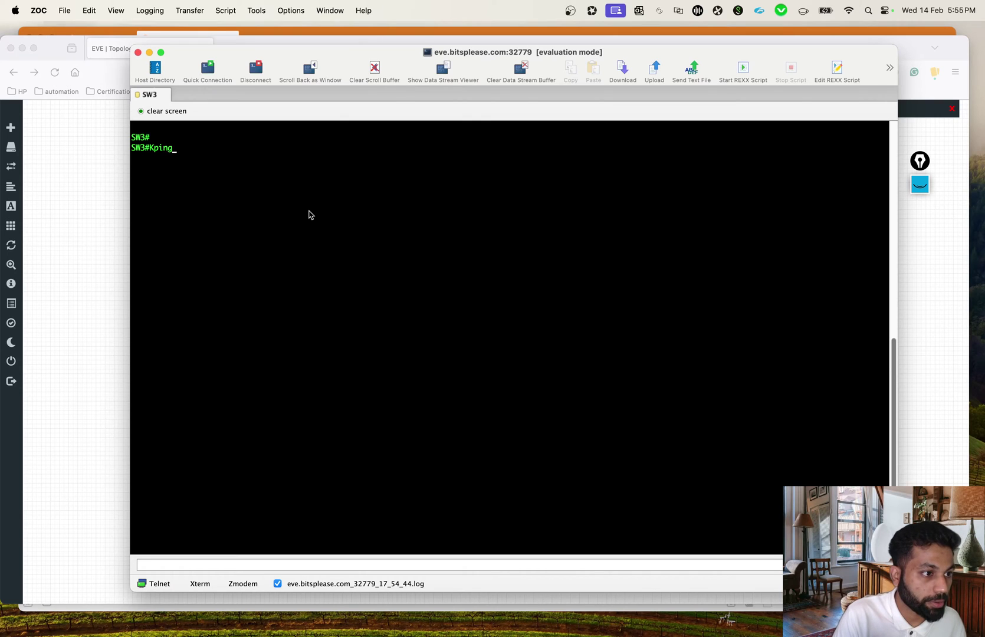
Step: Clear the mistyped text on the SW3 console and ping 10.99.10.11 twice
key("BackSpace")
key("BackSpace")
key("BackSpace")
key("BackSpace")
key("Return")
key("Return")
type("ping 10.99.1")
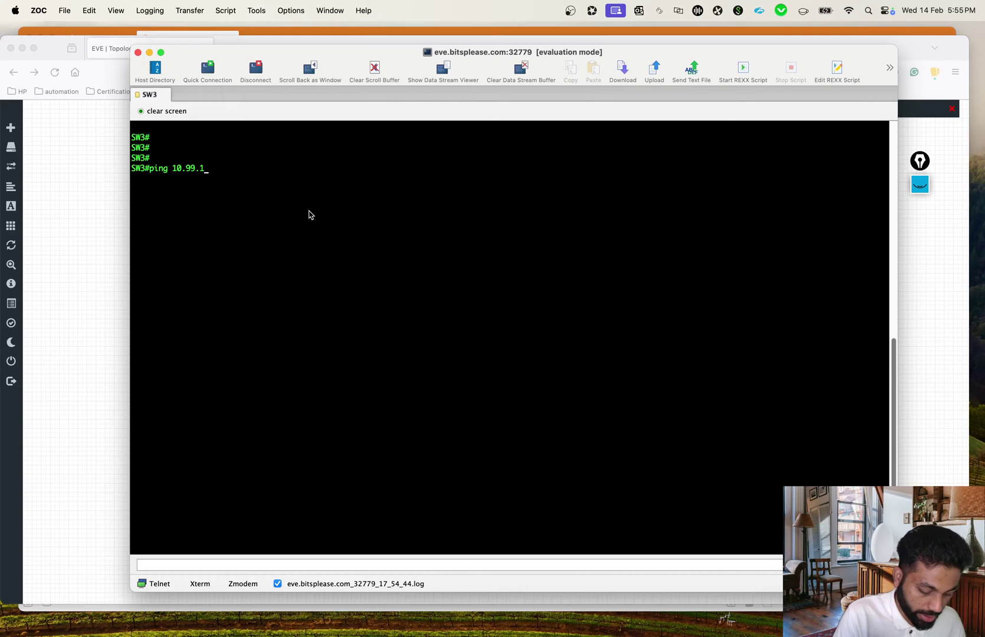
type("0.11")
key("Return")
key("Return")
key("Return")
key("Return")
key("Up")
key("Return")
key("Return")
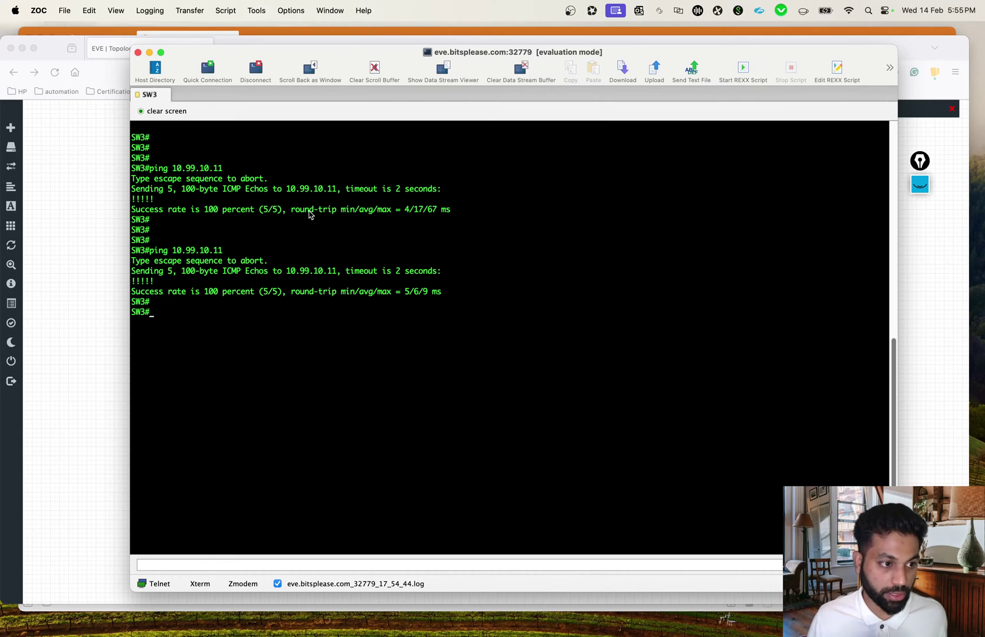
Step: Switch from the SW3 console back to the Aruba Orchestrator window
key("super+Tab")
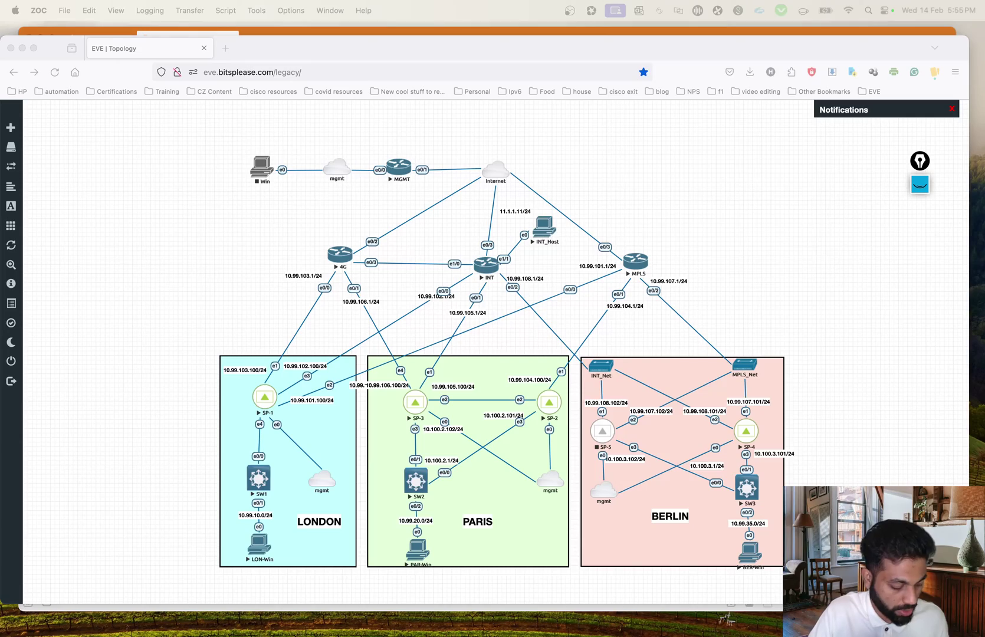
key("ctrl+Up")
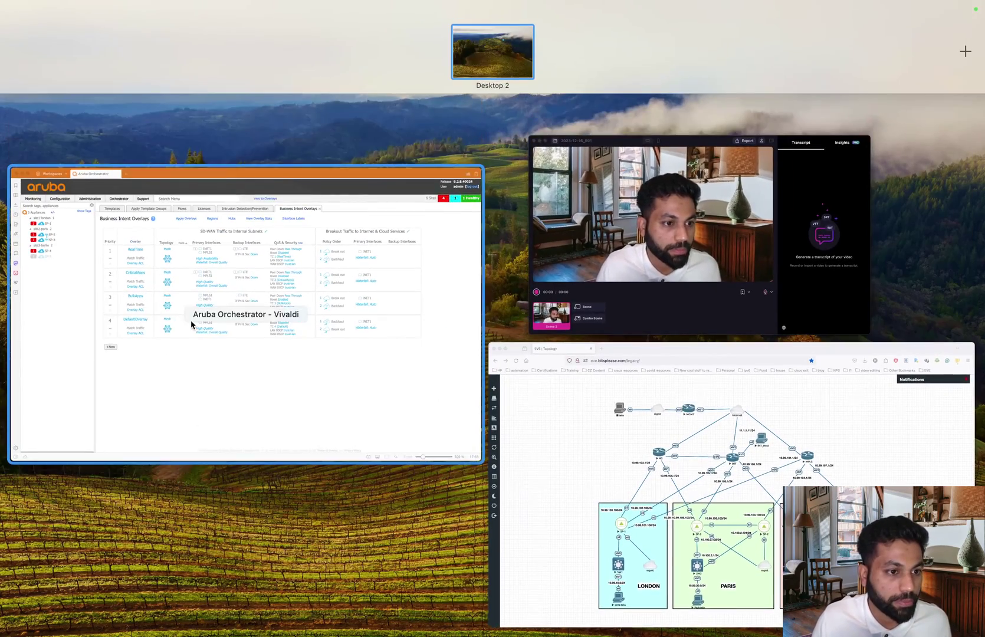
left_click(191, 325)
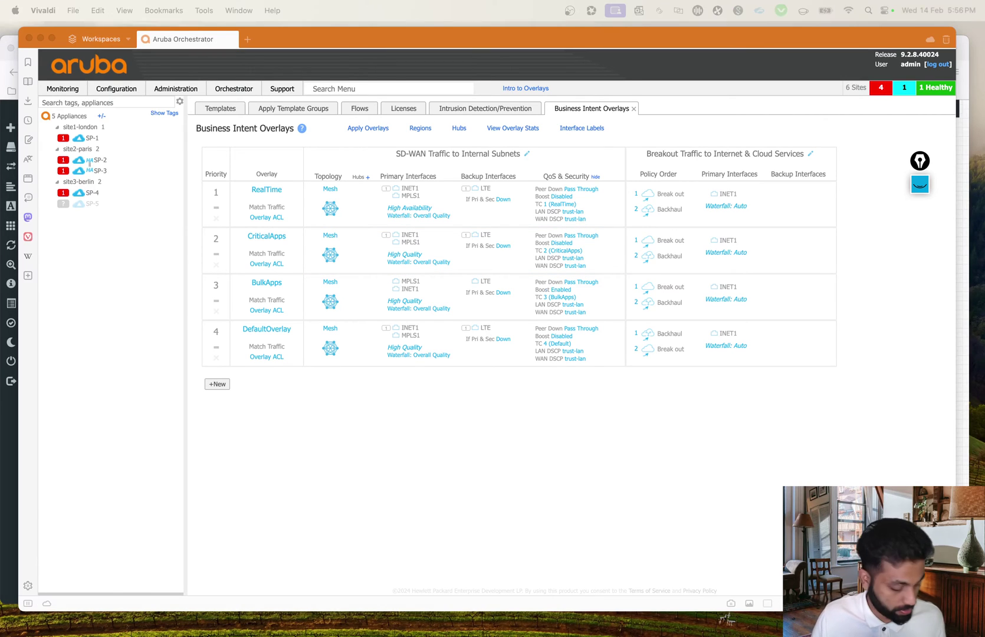
left_click(437, 520)
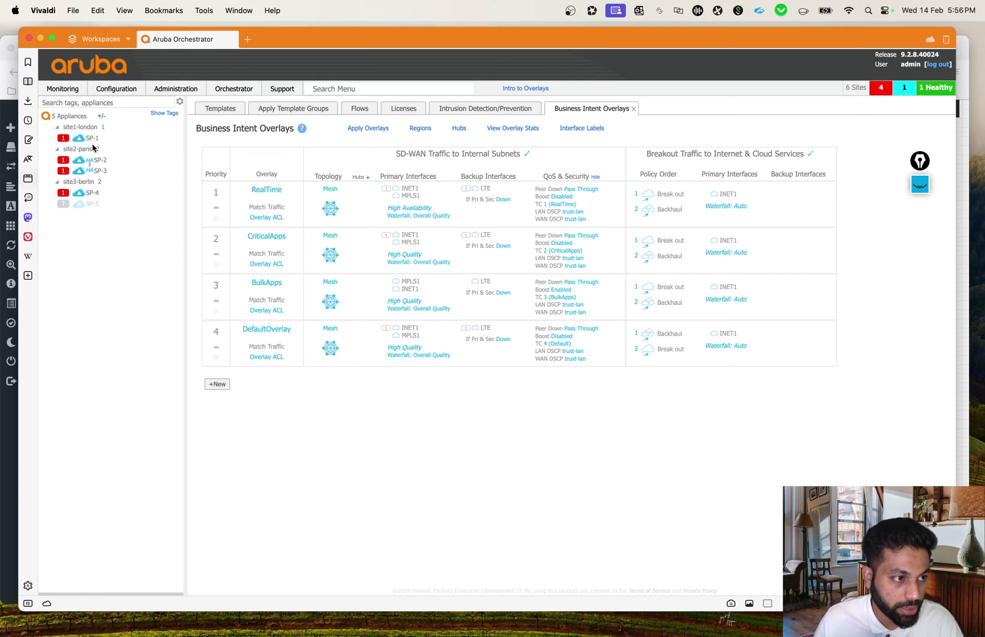
Step: Find the VRF settings and open the Routing Segmentation (VRF) configuration page
left_click(400, 88)
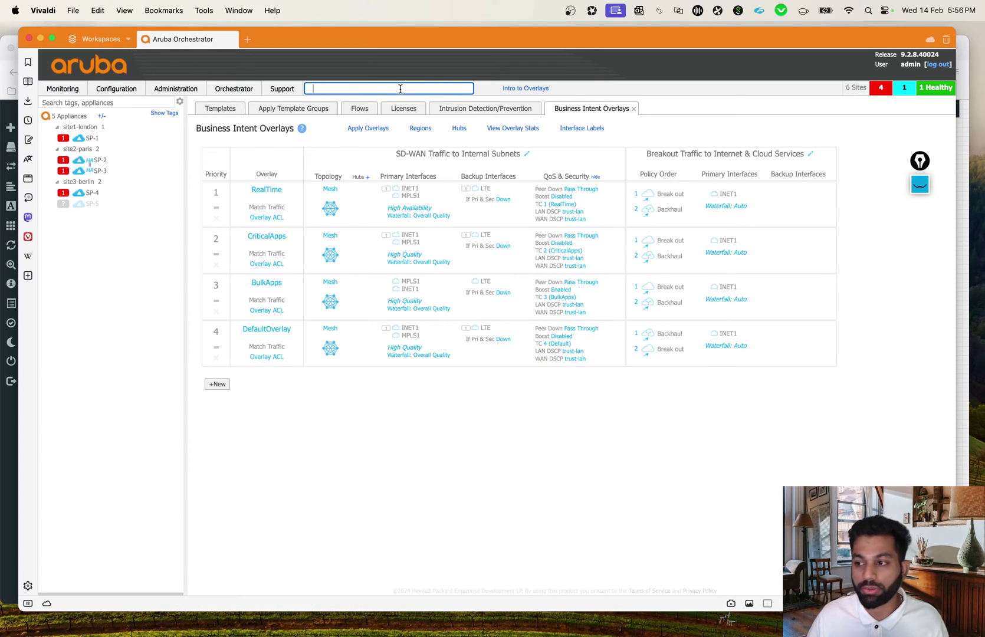
type("vrf")
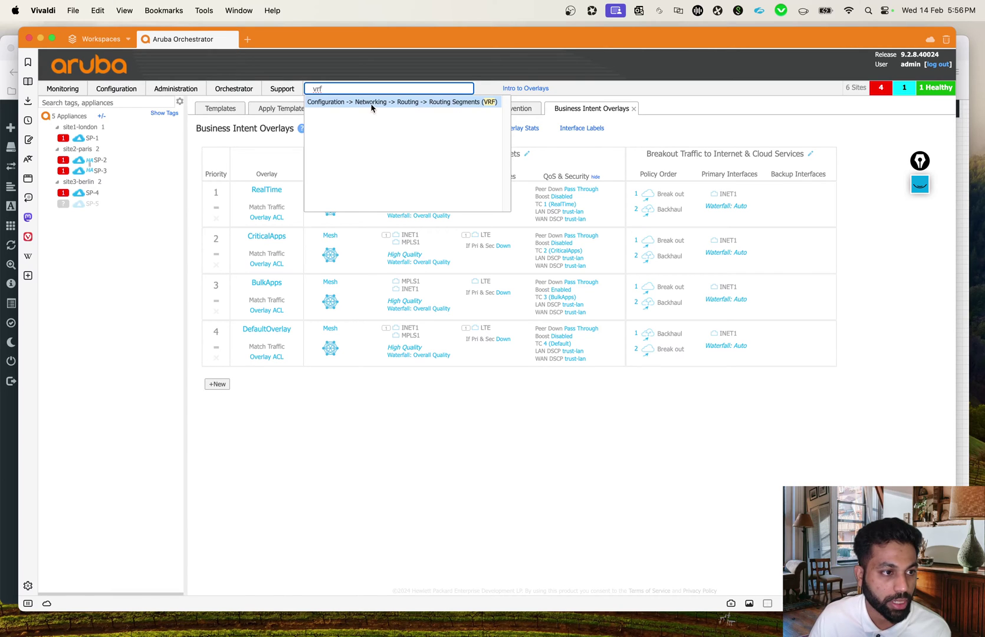
mouse_move(115, 92)
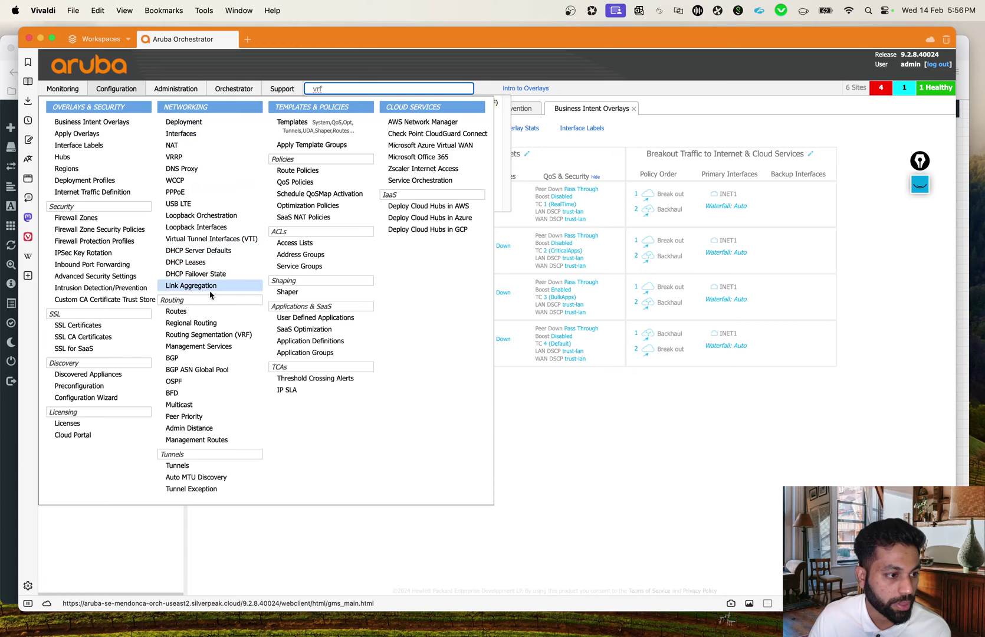
left_click(214, 336)
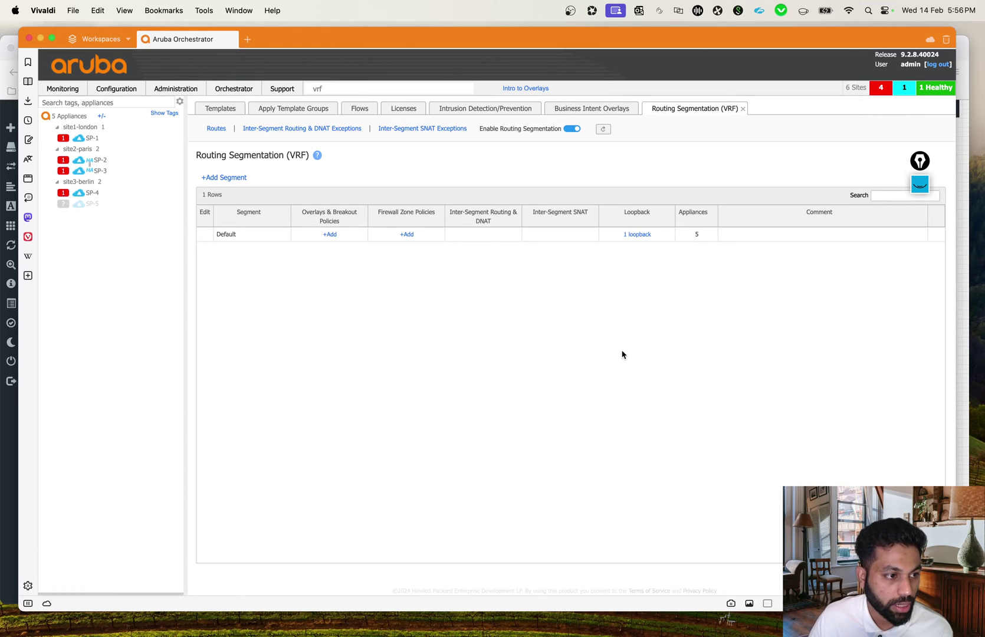
Step: Examine the Default segment's loopback and appliance entries in the routing segmentation table
left_click_drag(248, 243, 213, 240)
left_click(337, 299)
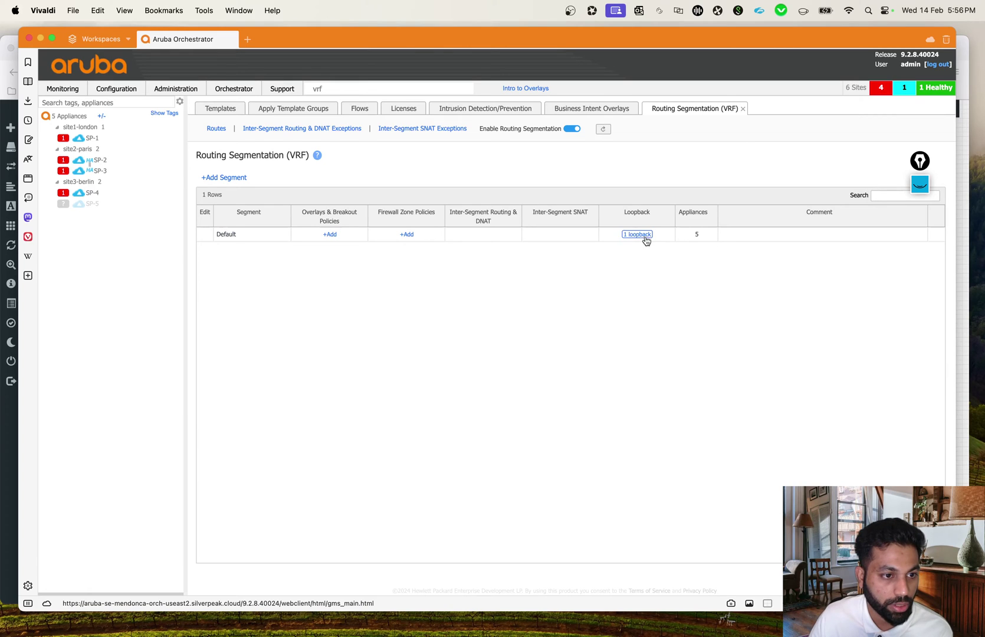
left_click(702, 235)
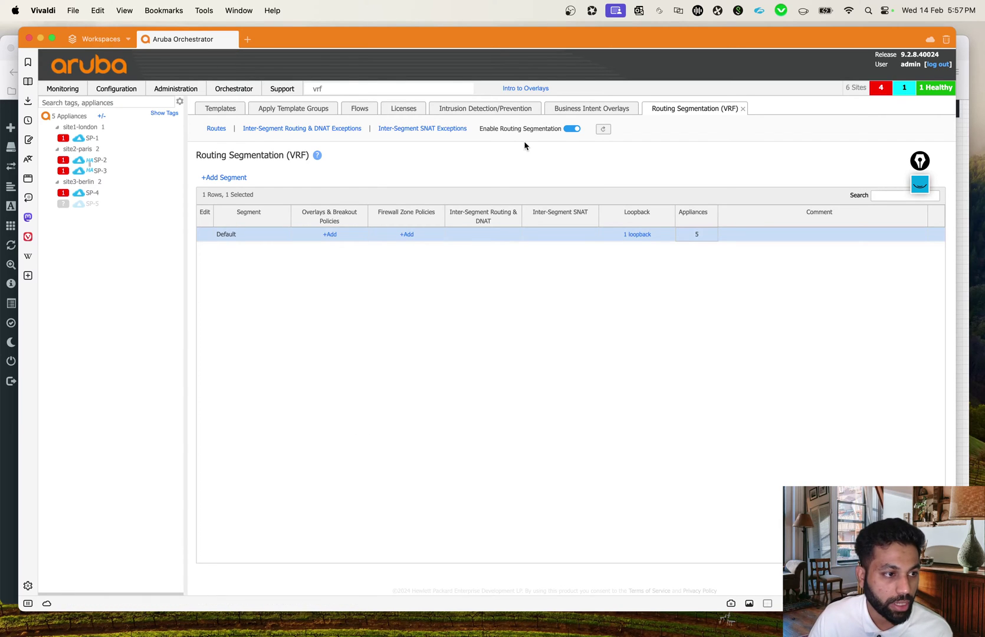
Step: Review the Enable Routing Segmentation setting without changing it
left_click_drag(478, 130, 561, 135)
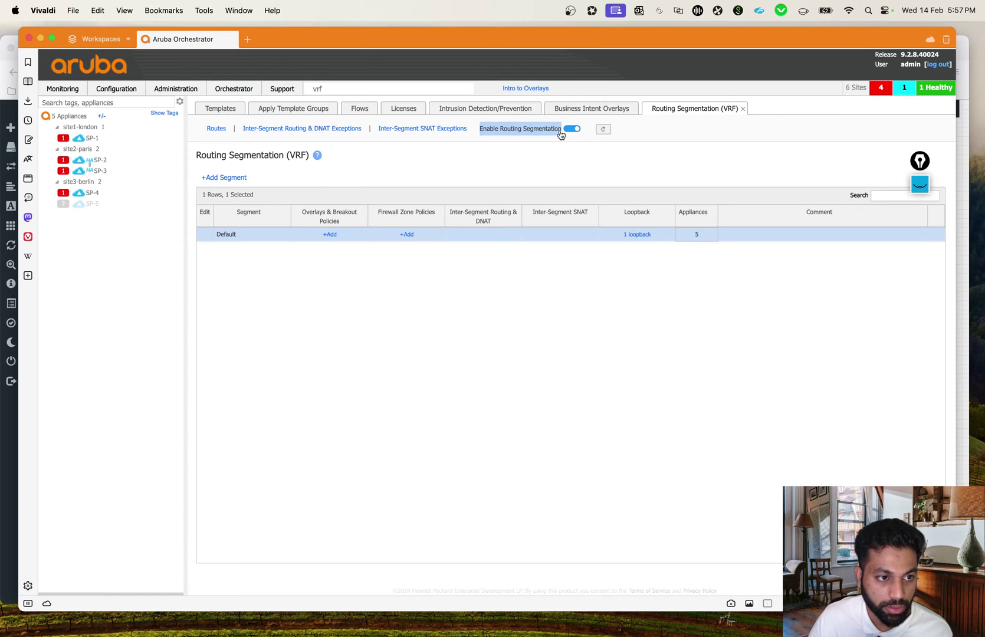
left_click(547, 154)
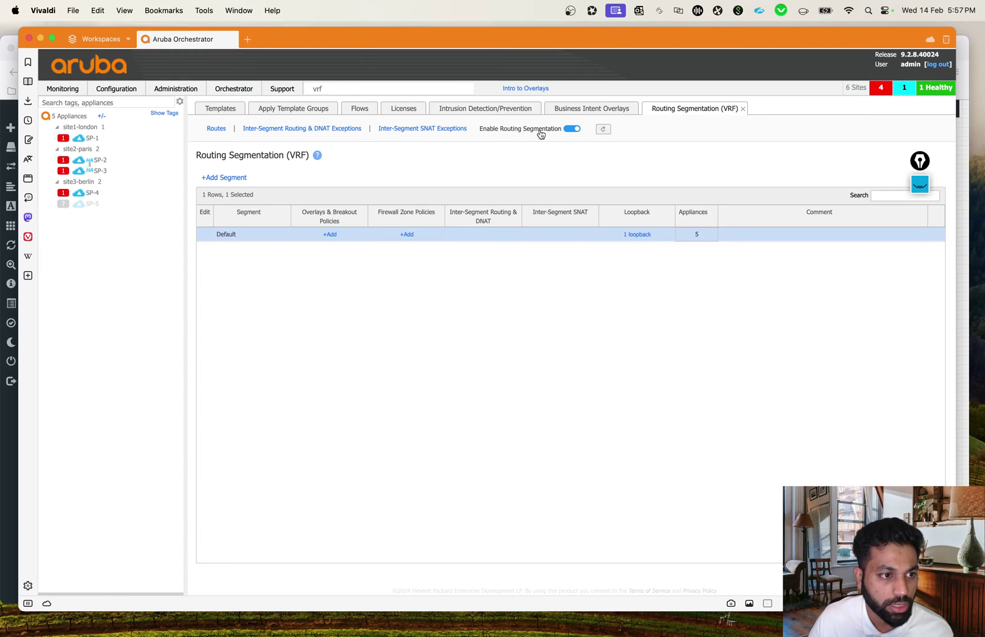
left_click_drag(478, 129, 562, 129)
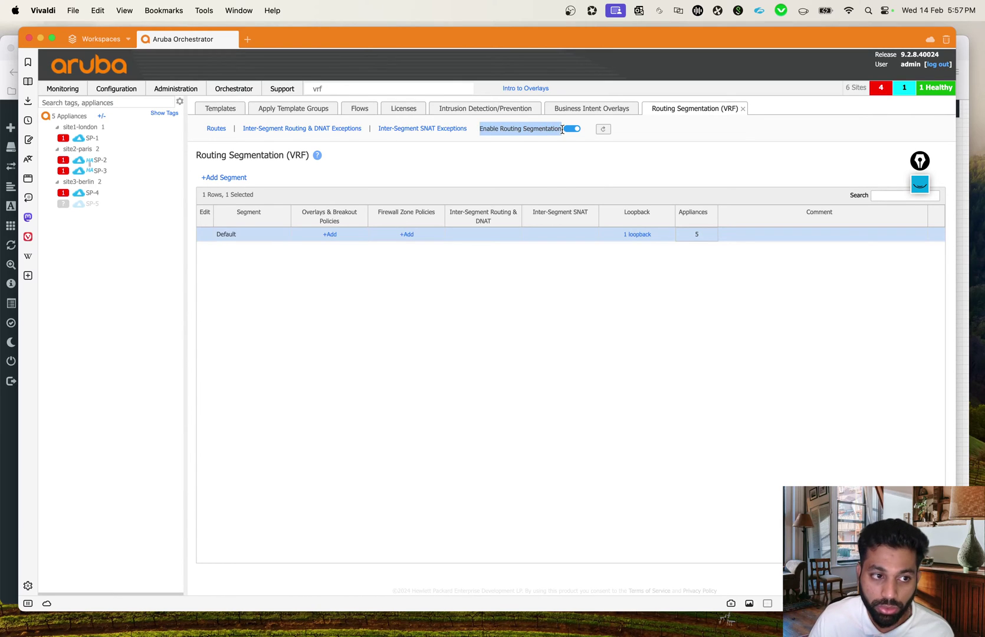
left_click(576, 262)
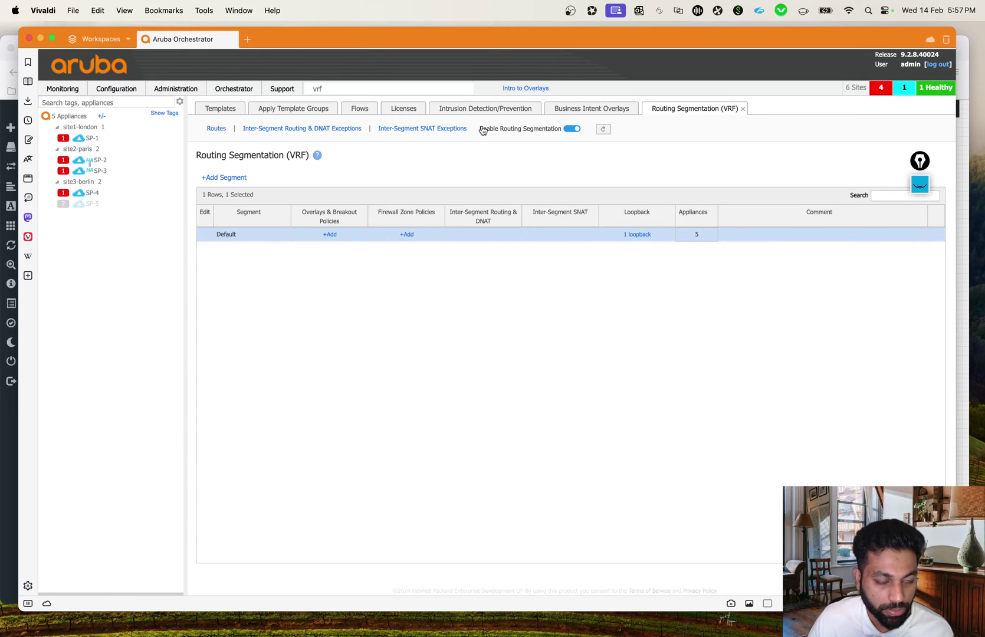
left_click_drag(480, 130, 557, 137)
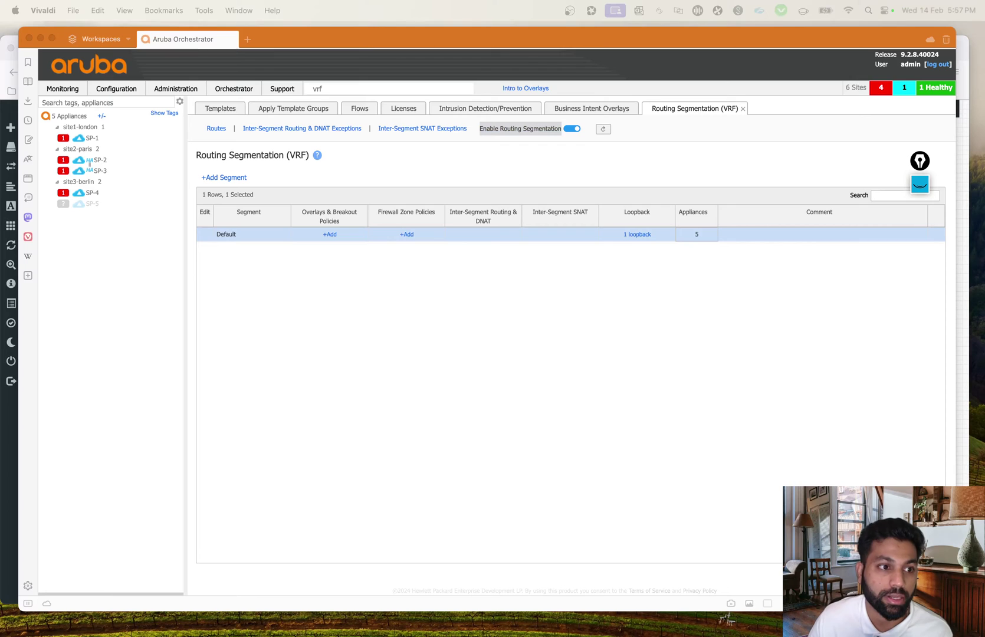
key("Escape")
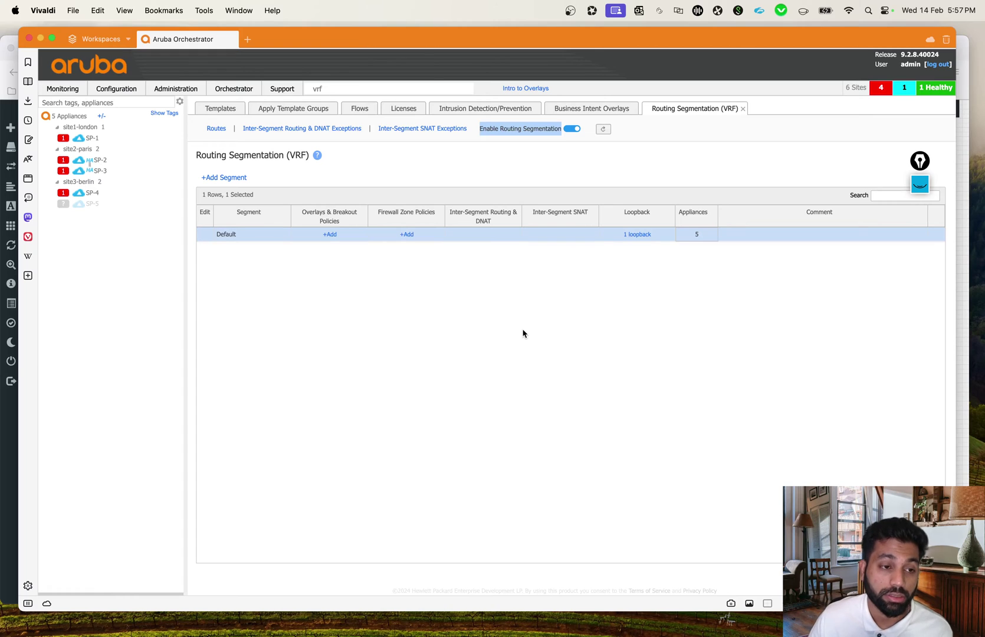
left_click(523, 333)
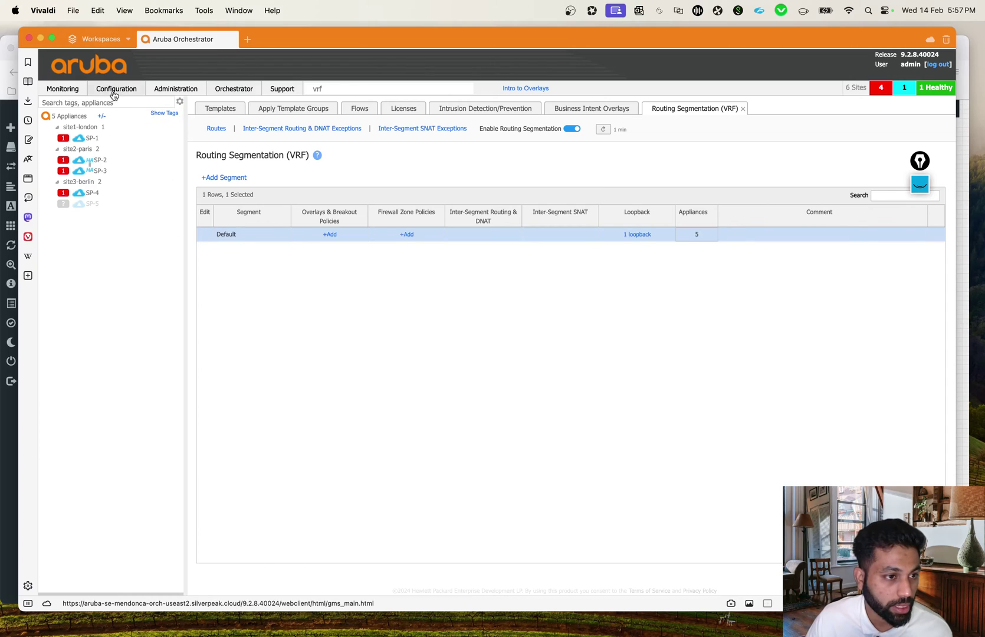
Step: Open the Routes configuration page and filter the route table to the Default segment
mouse_move(124, 92)
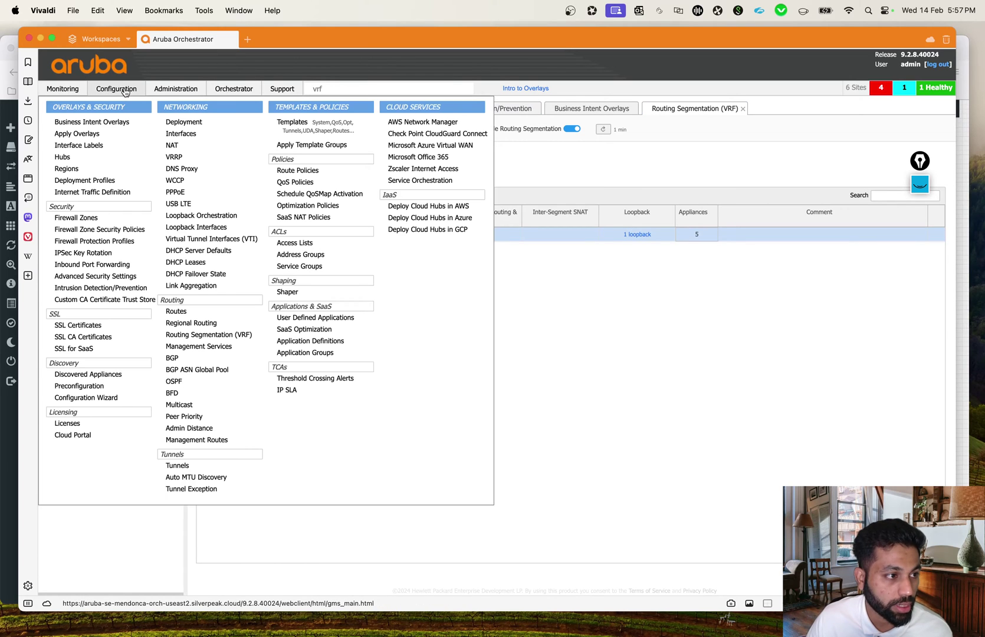
left_click(177, 312)
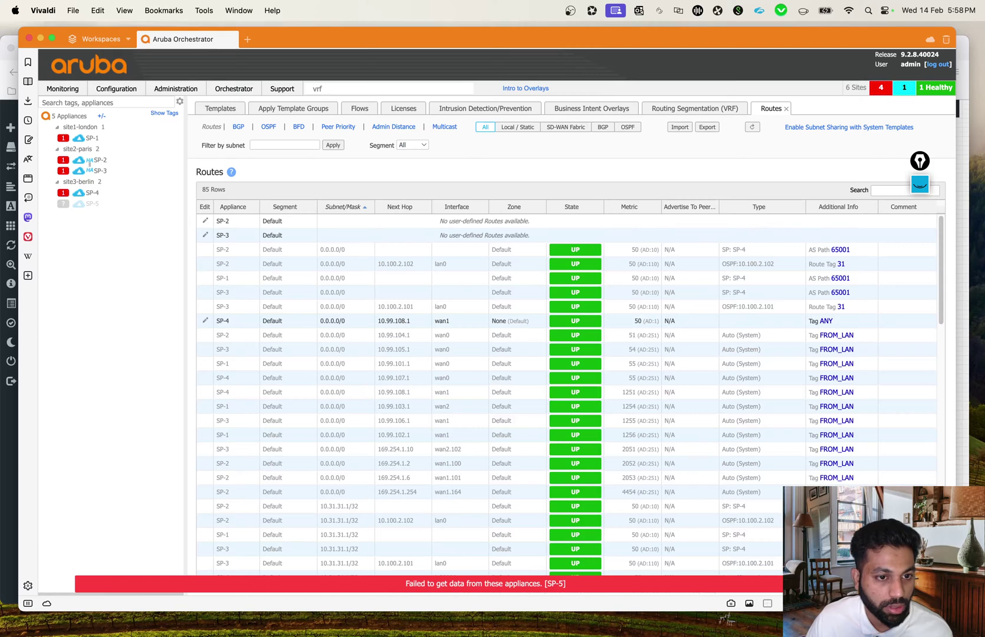
left_click(422, 146)
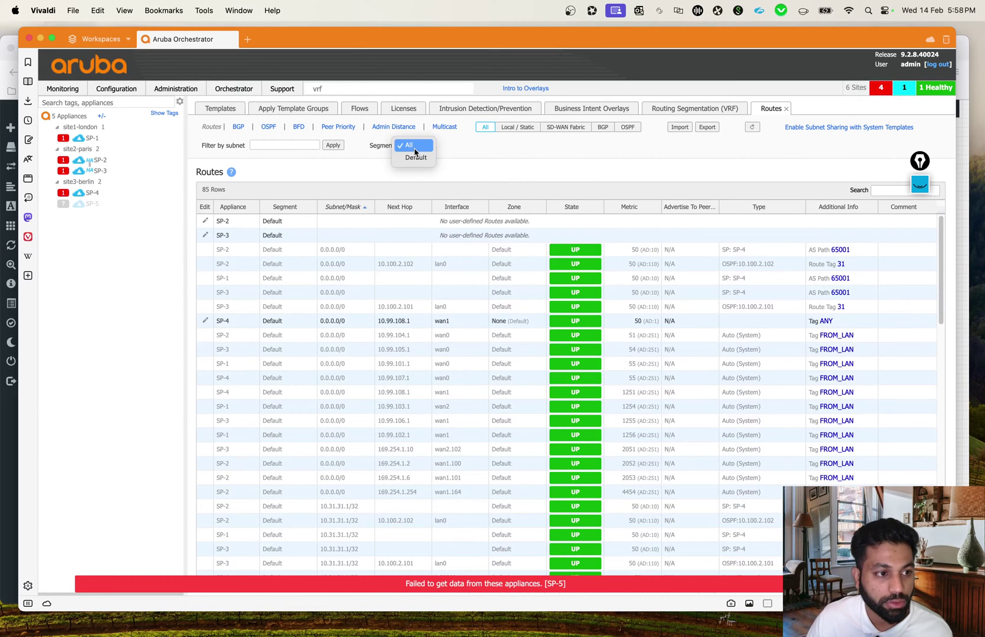
left_click(510, 154)
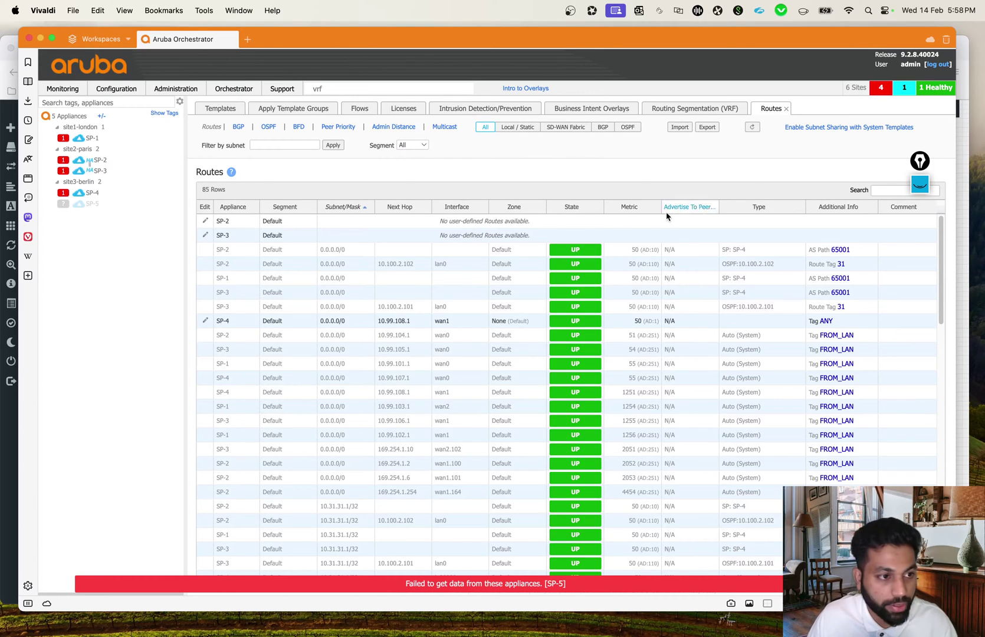
left_click(420, 145)
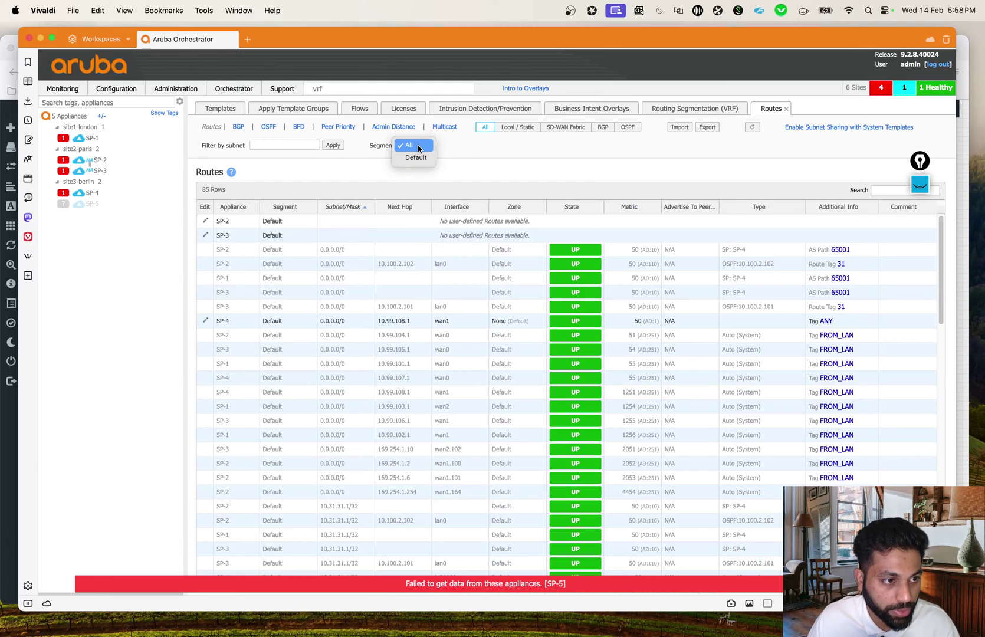
left_click(415, 157)
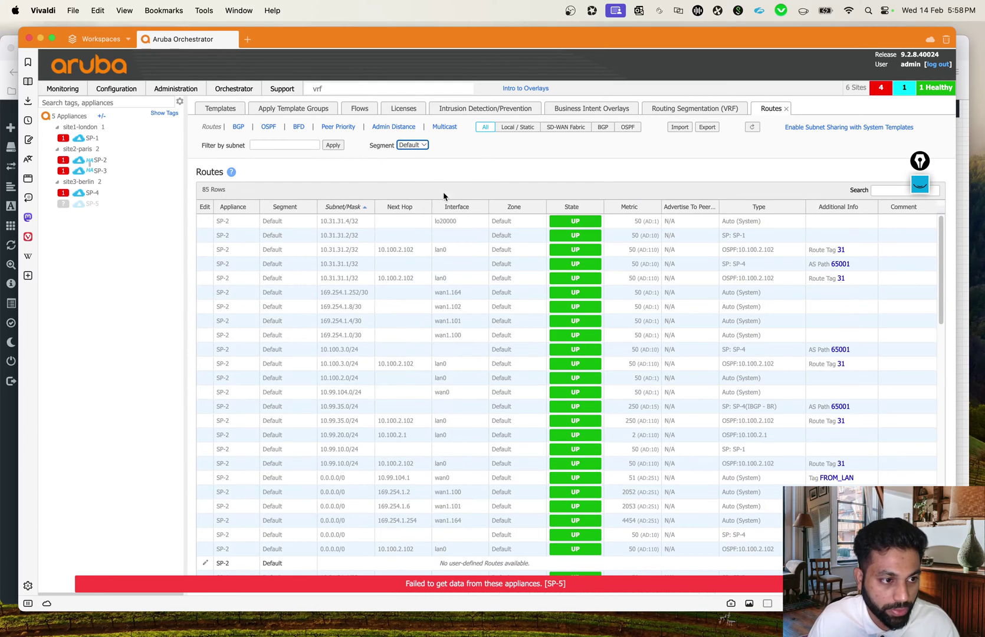
Step: Check the available segment filter choices and examine the Default segment's routes across all appliances
left_click(413, 145)
left_click(420, 135)
left_click(418, 147)
left_click(415, 157)
scroll(766, 413, "down", 10)
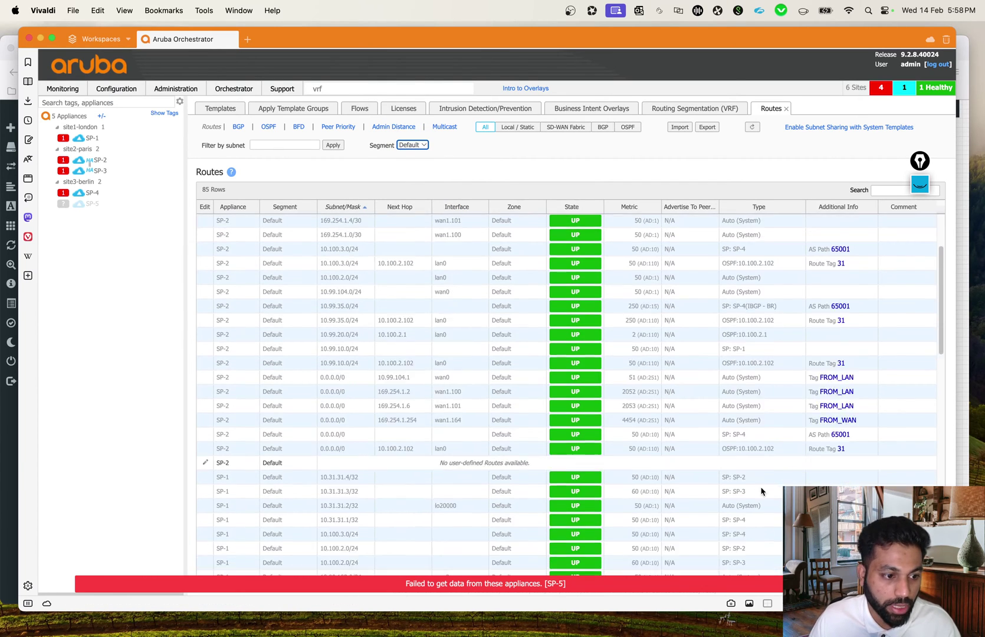
scroll(775, 398, "down", 5)
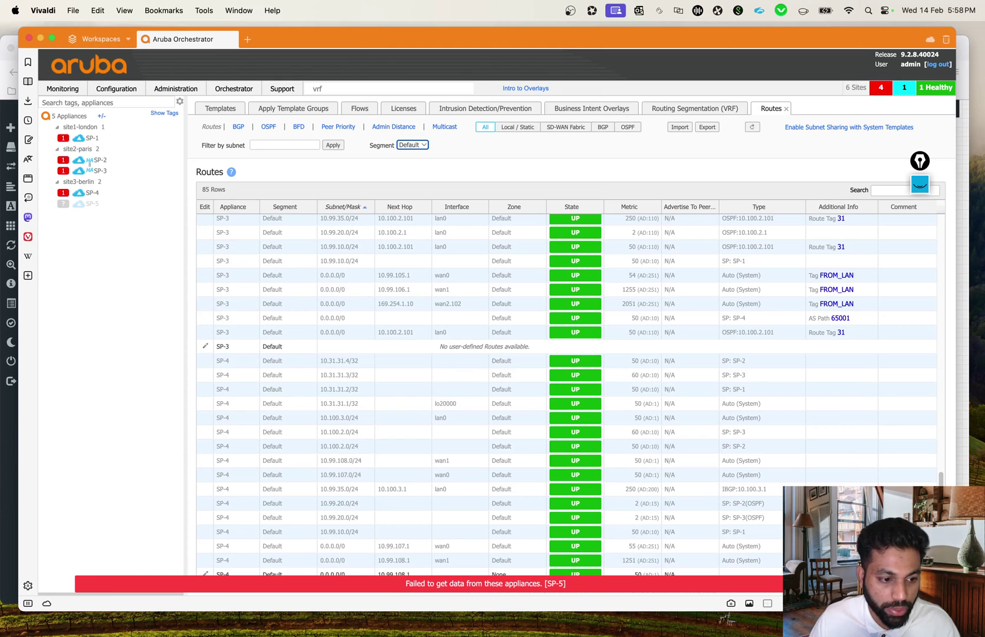
scroll(440, 389, "up", 15)
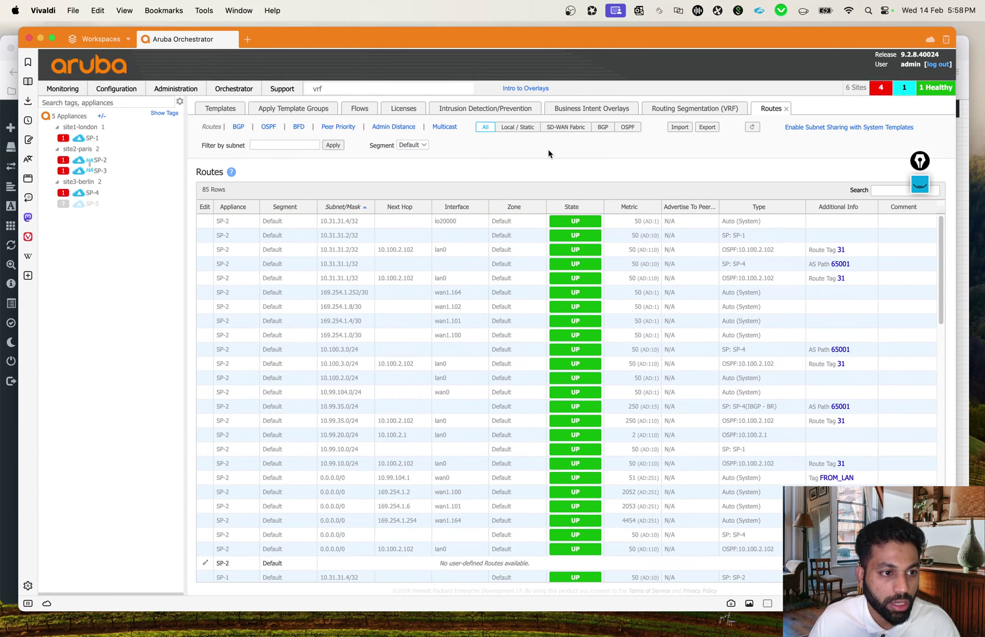
scroll(412, 435, "down", 5)
scroll(413, 436, "up", 8)
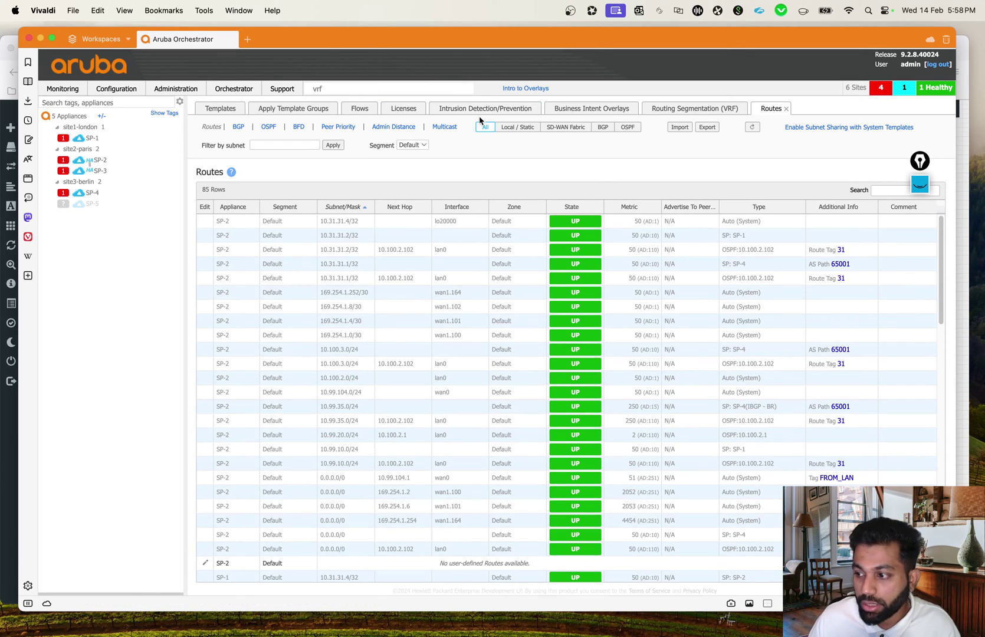
Step: Add a routing segment named seg_A on the Routing Segmentation (VRF) page and check its orchestration progress
left_click(684, 108)
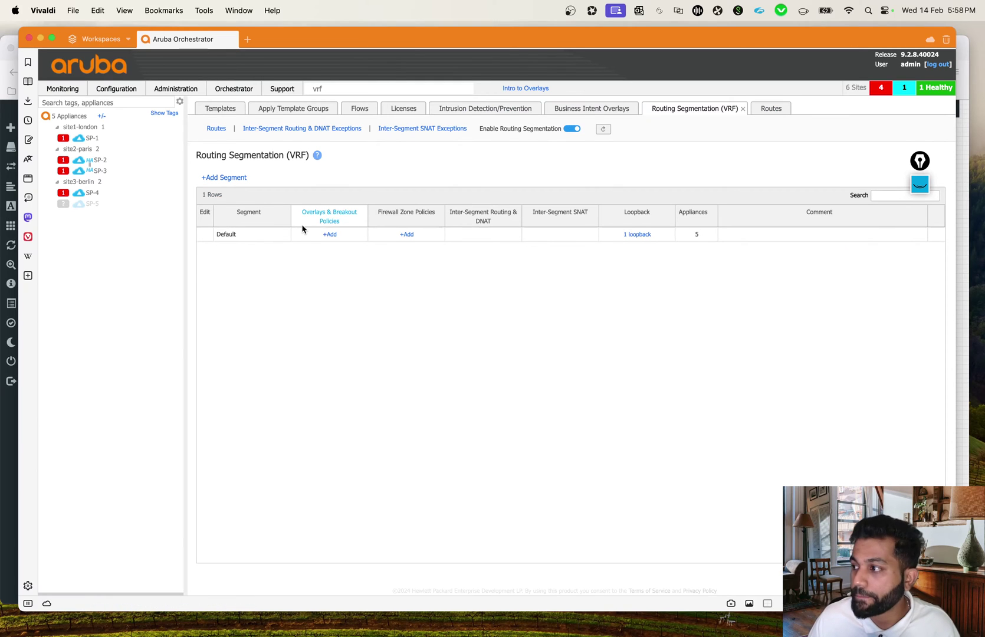
left_click(234, 177)
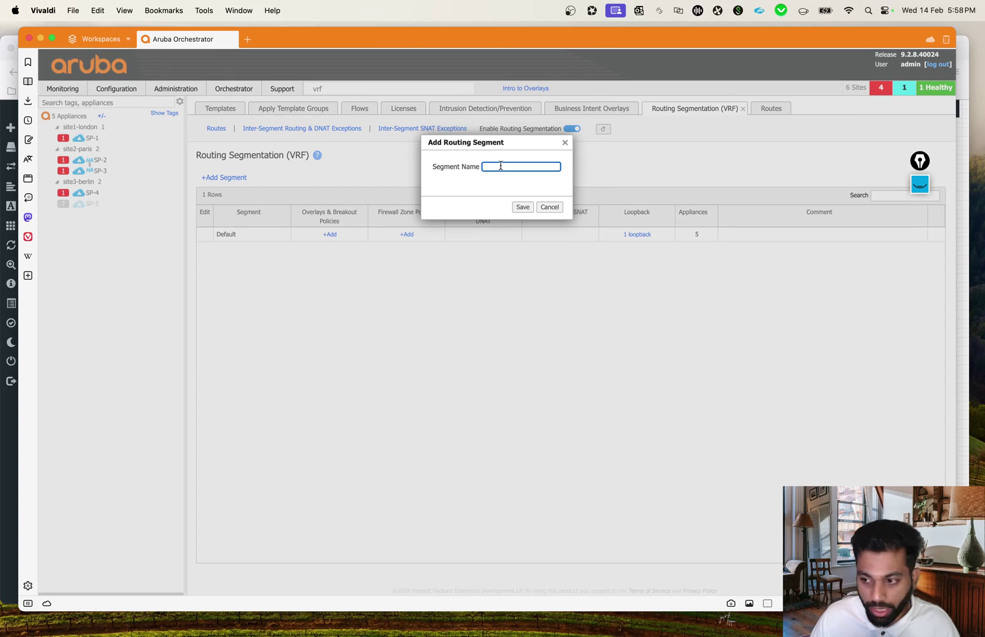
type("seg")
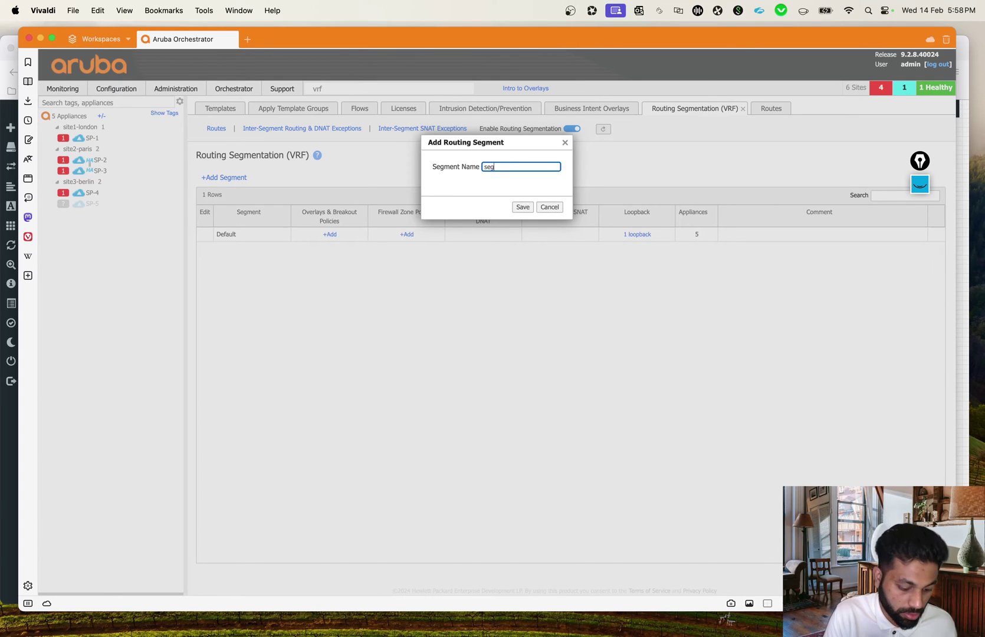
type("_A")
left_click(521, 207)
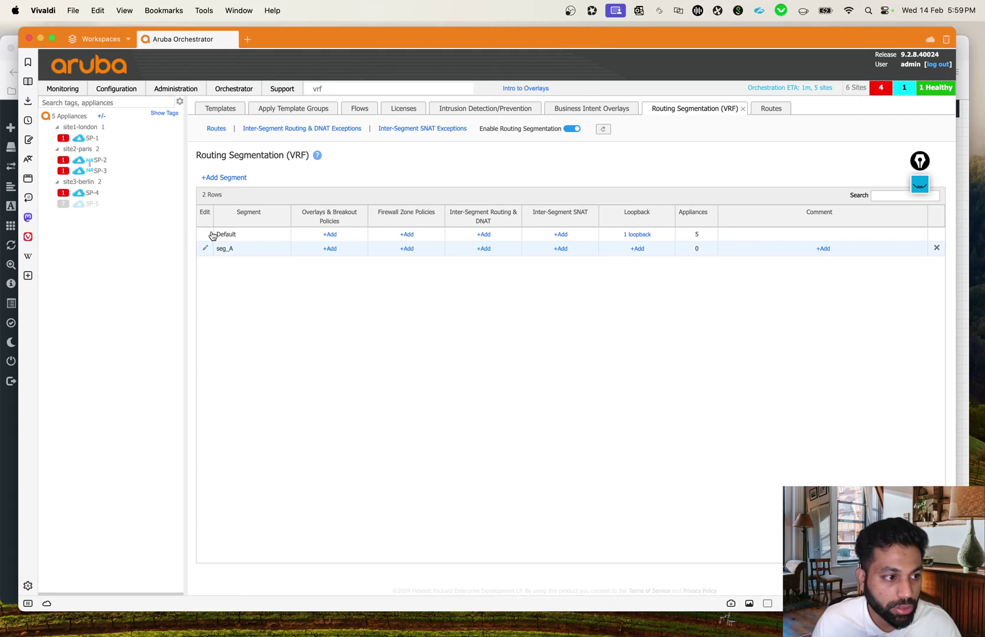
left_click(795, 91)
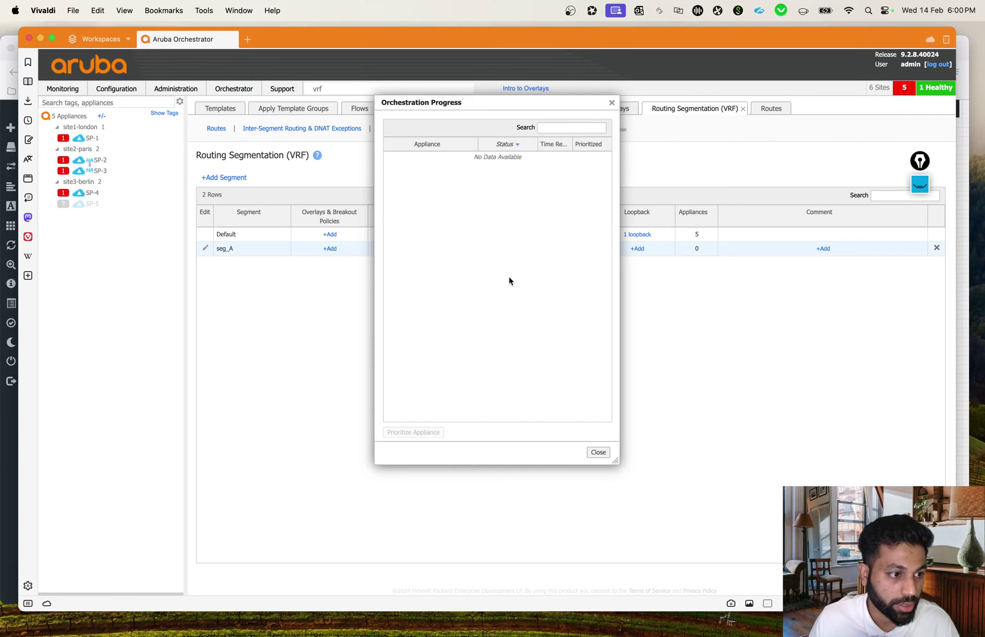
left_click(610, 104)
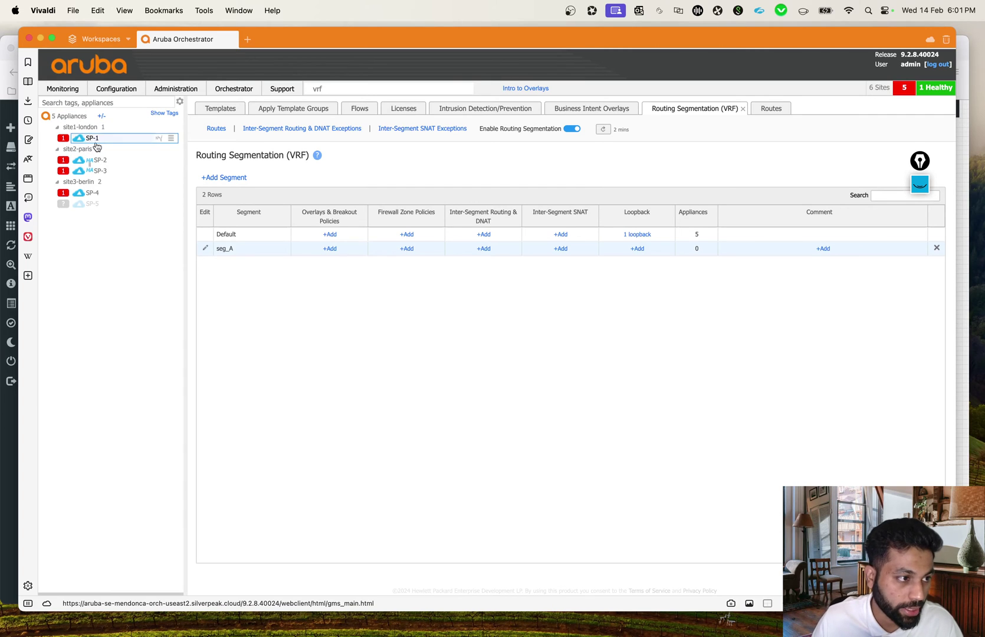
Step: In the SP-4 deployment, assign the lan0 LAN interface to segment seg_A and save
right_click(85, 193)
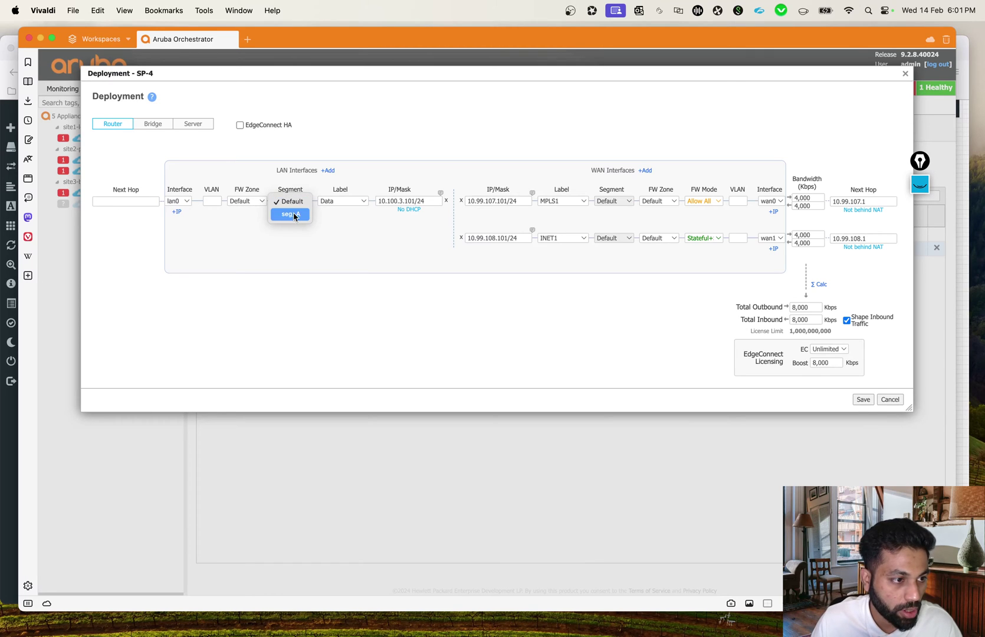
left_click(293, 214)
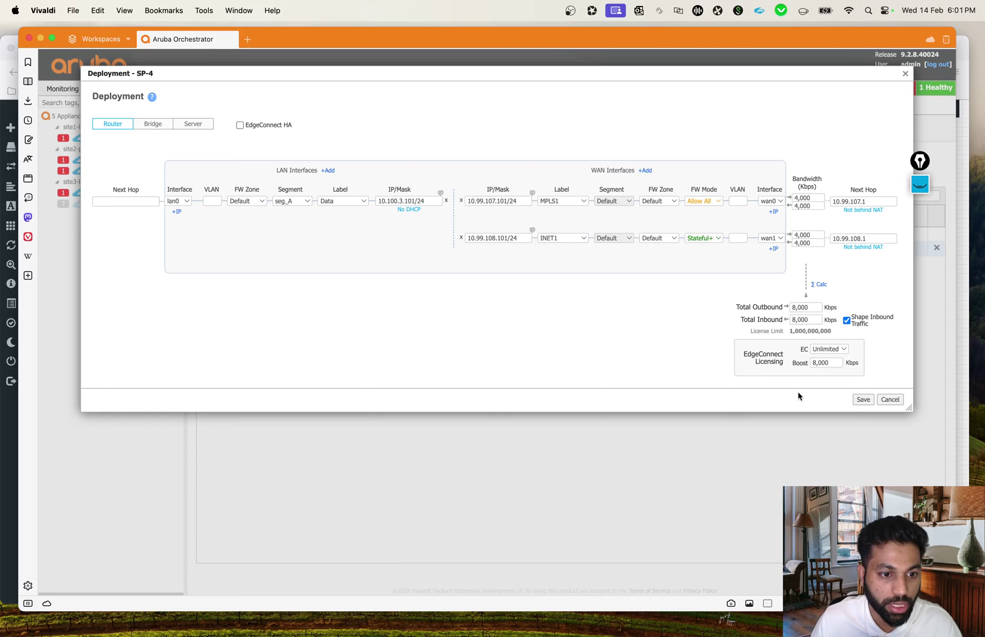
left_click(863, 399)
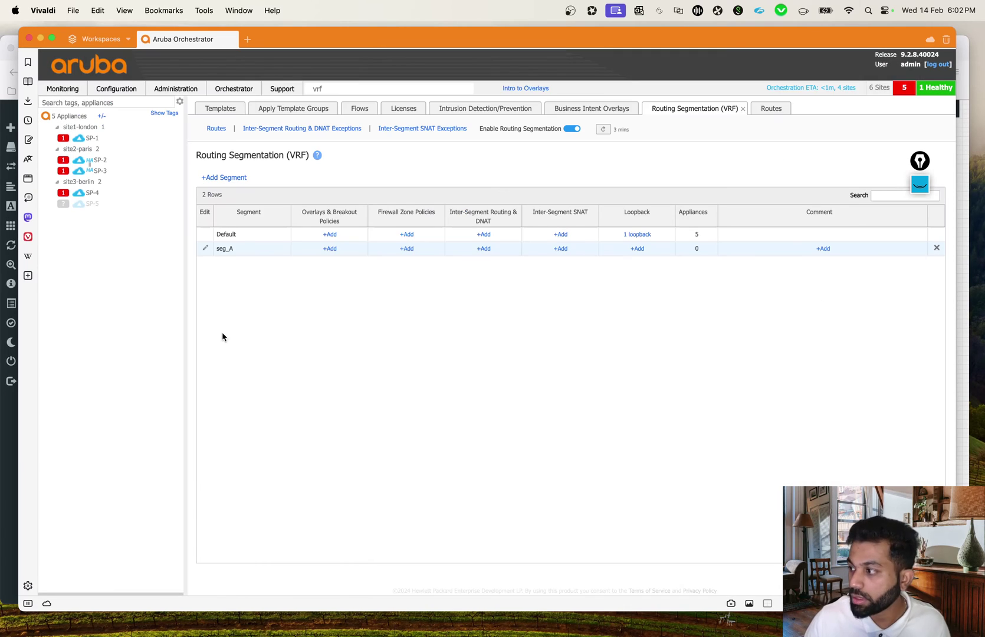
Step: In the SP-1 deployment, assign the lan0 LAN interface to segment seg_A, save, and check the orchestration progress
right_click(113, 139)
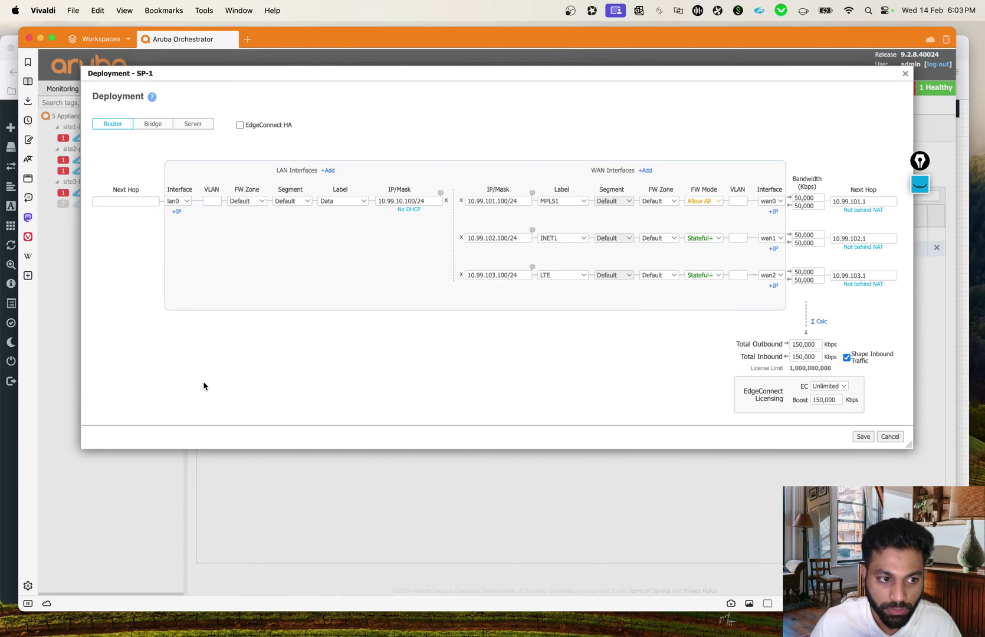
left_click(305, 201)
left_click(290, 214)
left_click(863, 436)
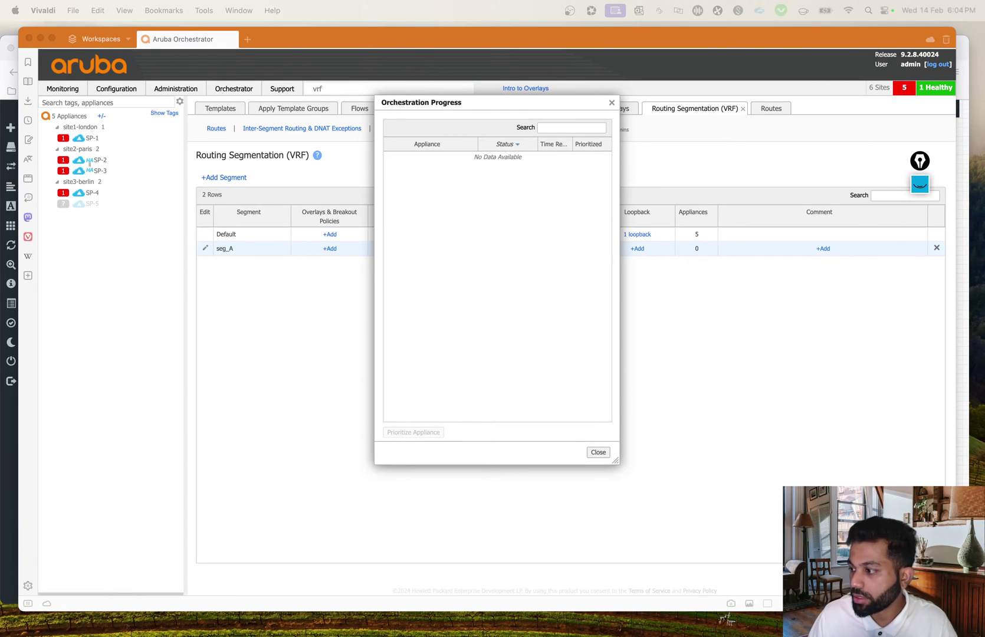
left_click(563, 247)
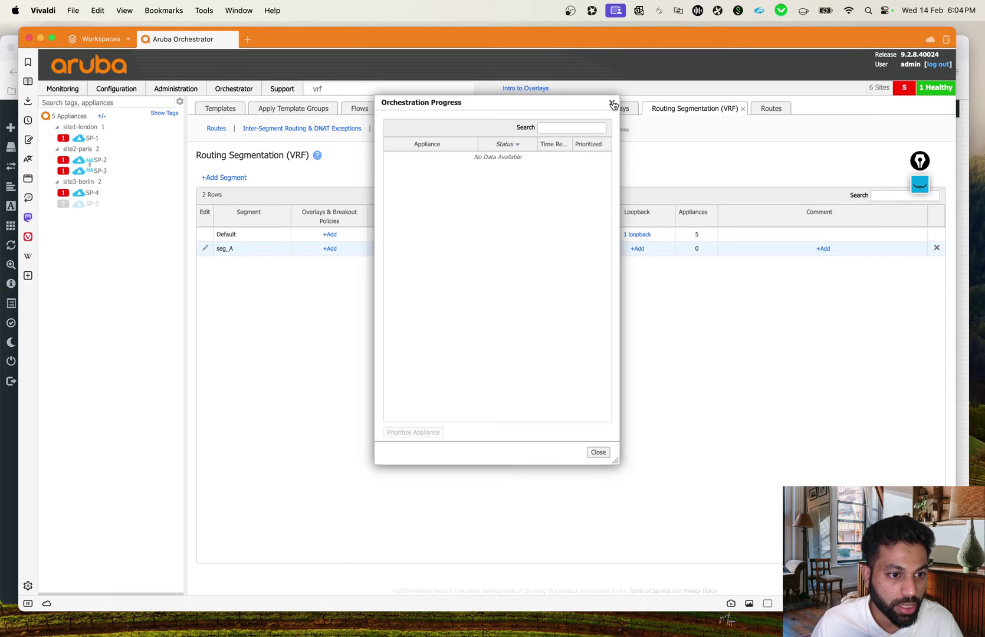
left_click(612, 103)
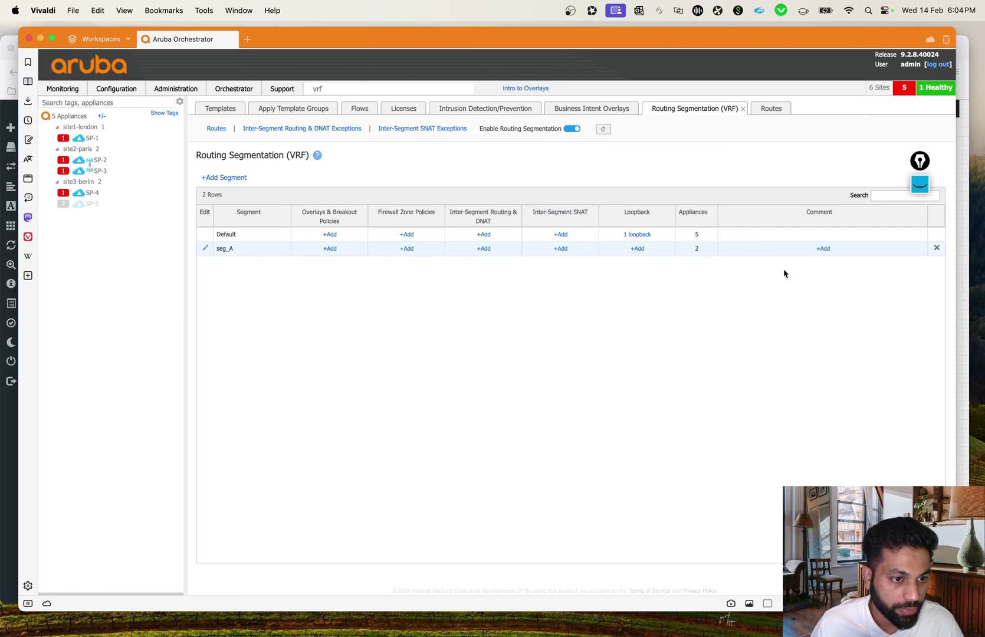
Step: Compare the appliance counts of the seg_A and Default segments in the routing segmentation table
left_click(694, 250)
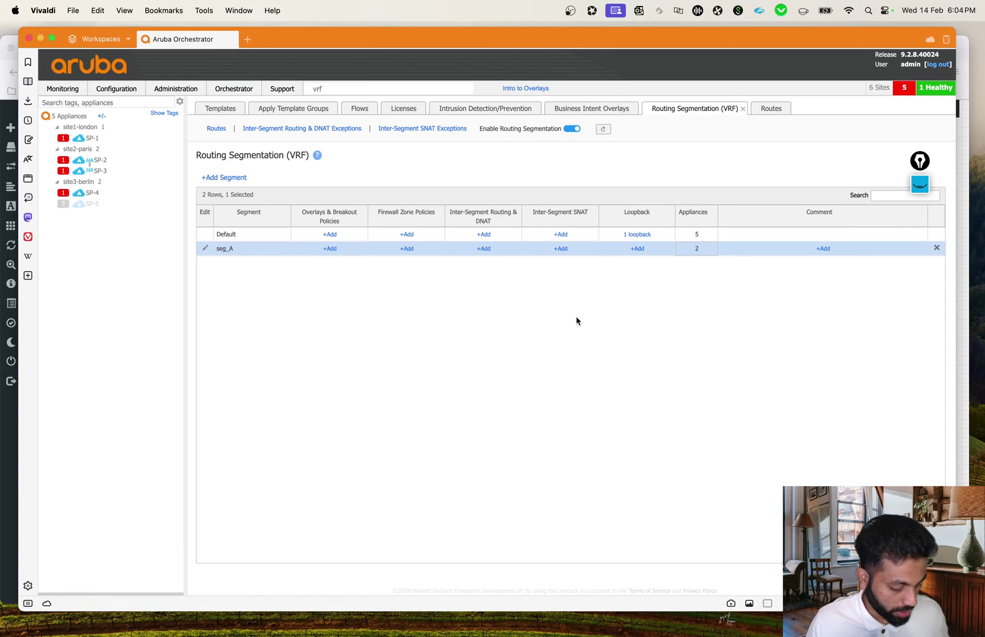
left_click(530, 357)
left_click_drag(706, 236, 690, 235)
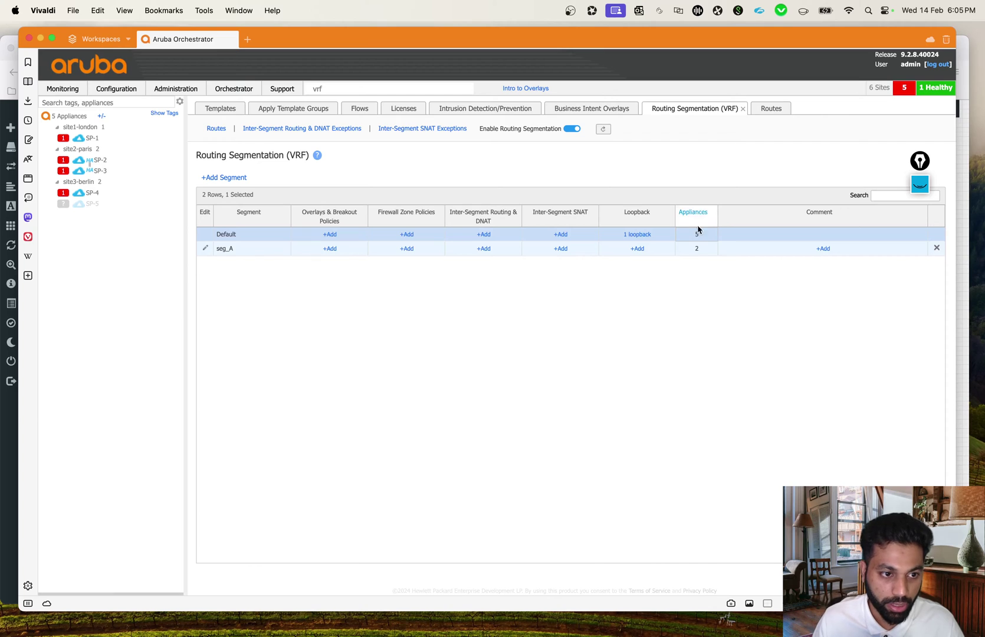
left_click_drag(696, 248, 687, 249)
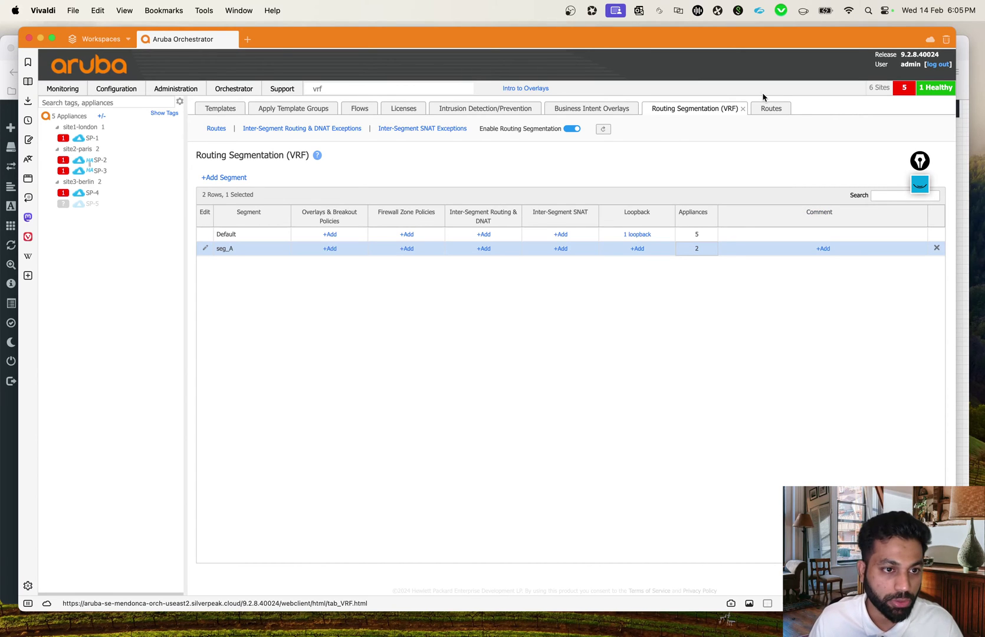
Step: Filter the route table to segment seg_A and examine the subnets listed for SP-1 and SP-4
left_click(771, 109)
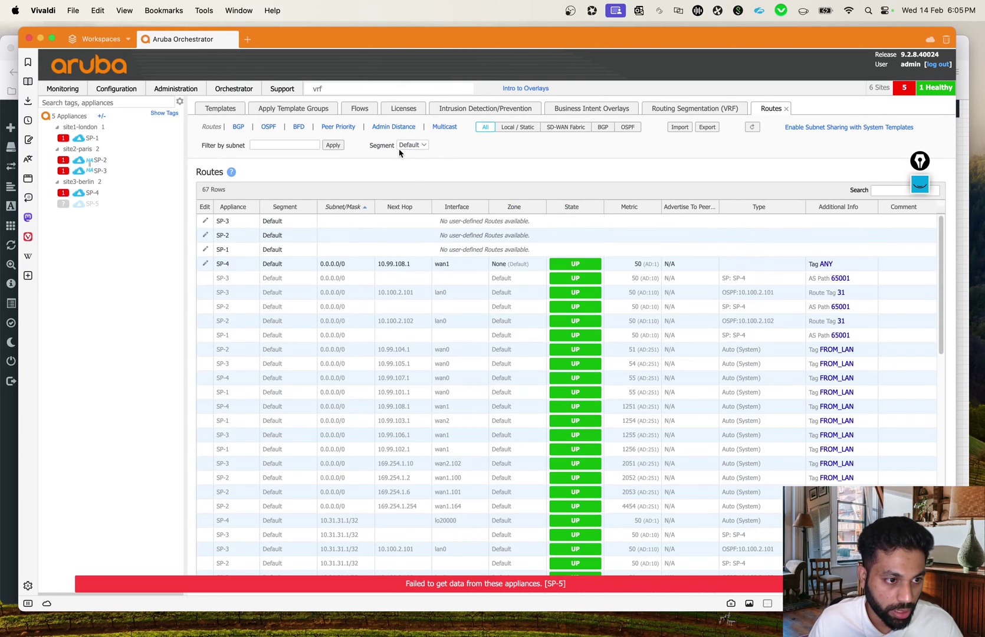
left_click(416, 145)
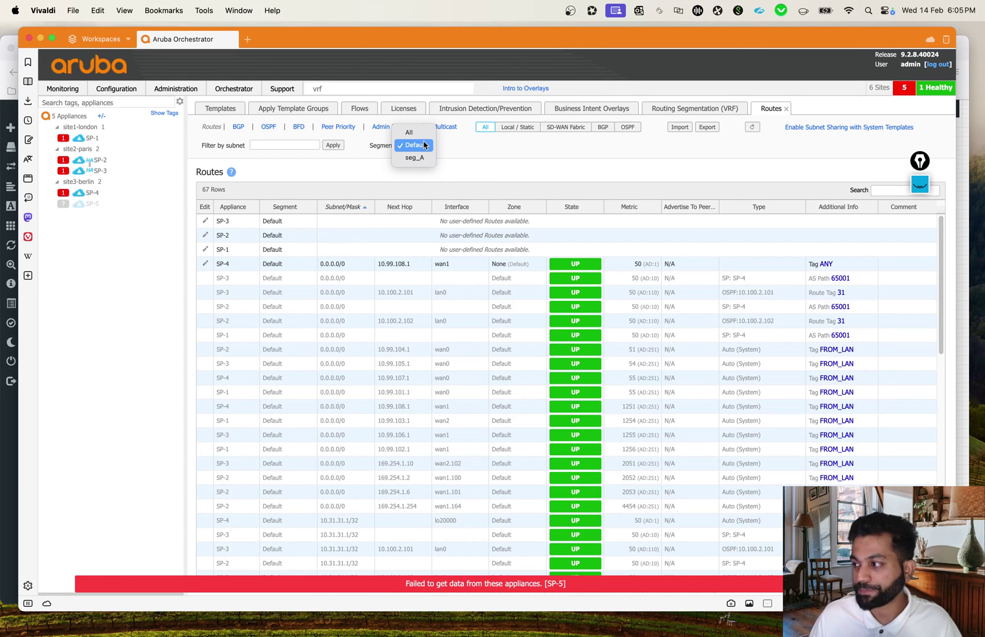
left_click(415, 157)
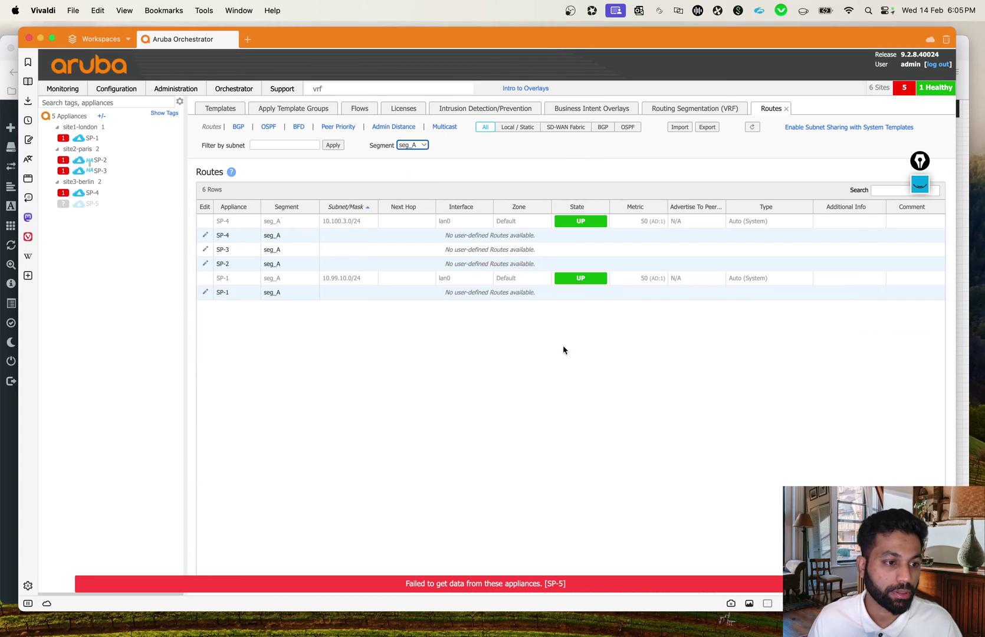
left_click(512, 341)
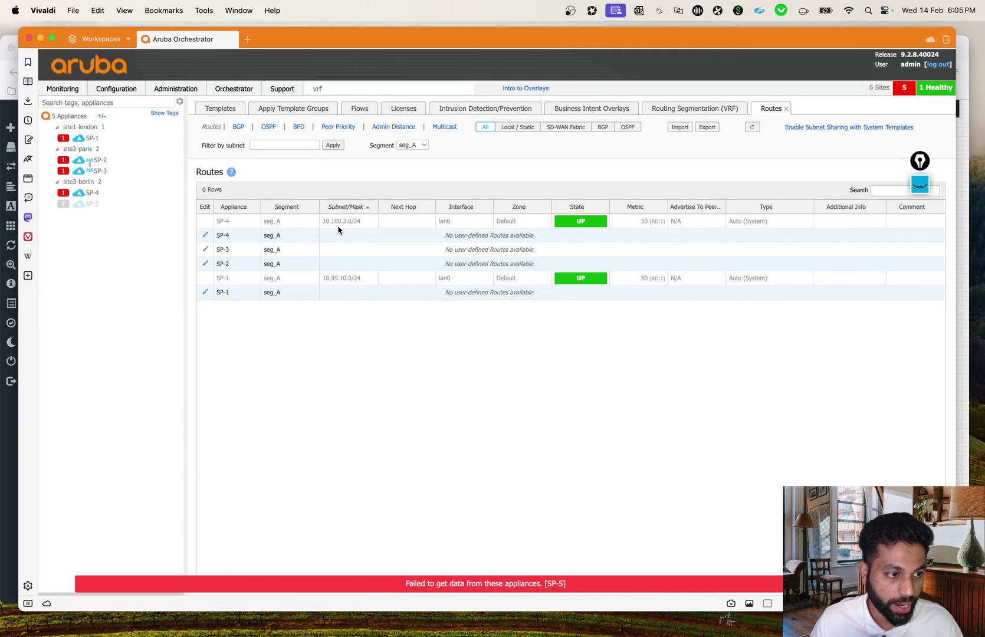
left_click_drag(372, 279, 314, 282)
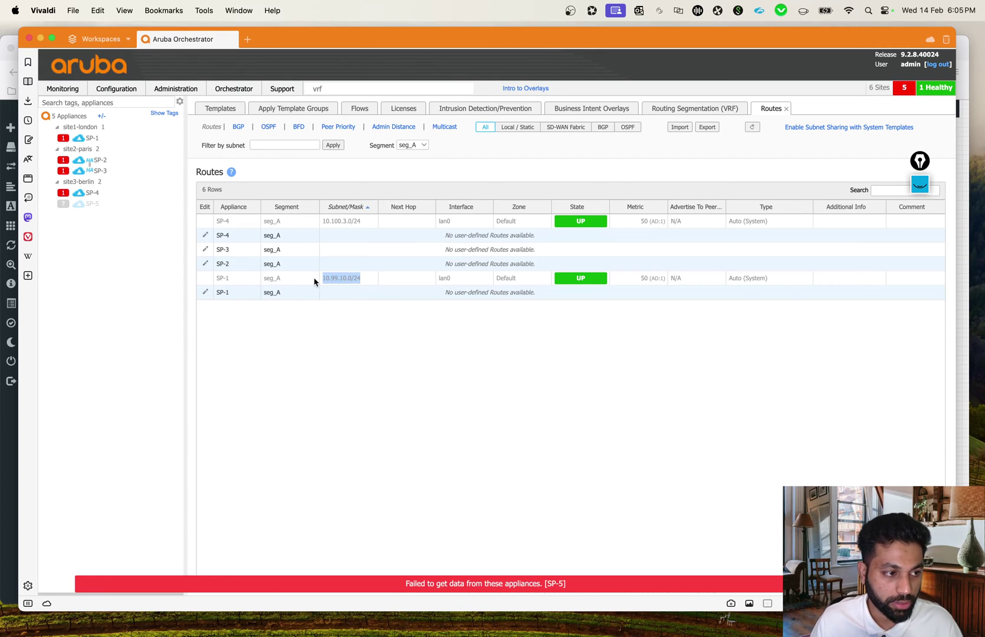
left_click_drag(369, 223, 311, 221)
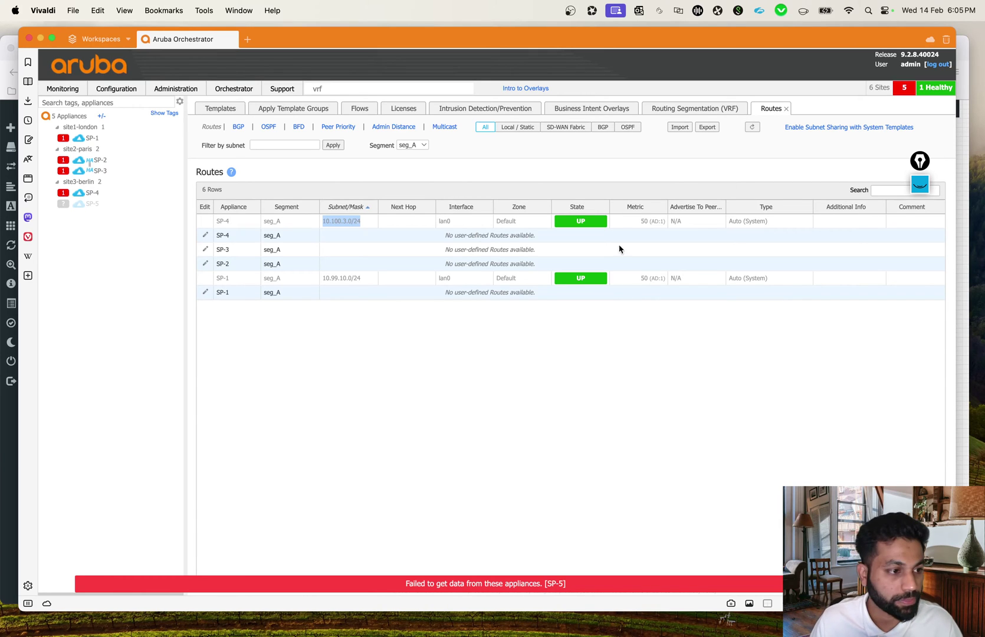
left_click(438, 388)
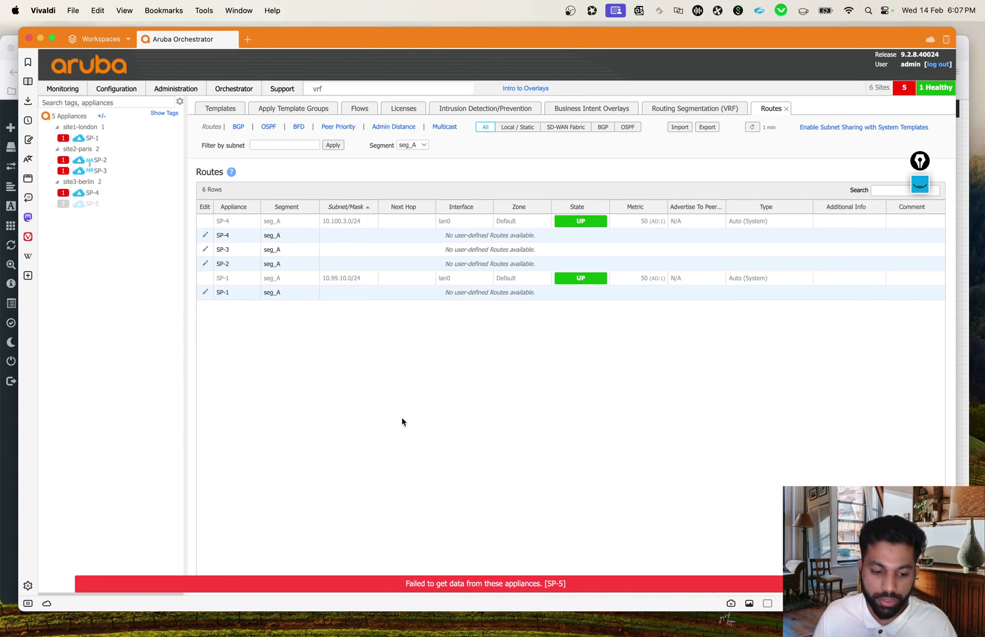
Step: Switch from Aruba Orchestrator to the SW3 console window in ZOC
key("ctrl+Up")
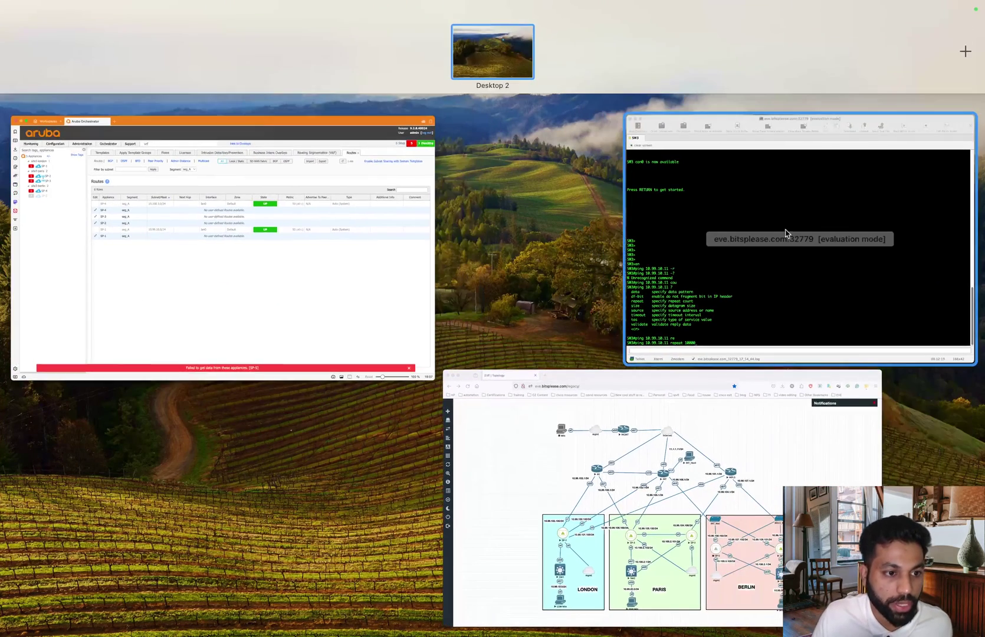
left_click(744, 214)
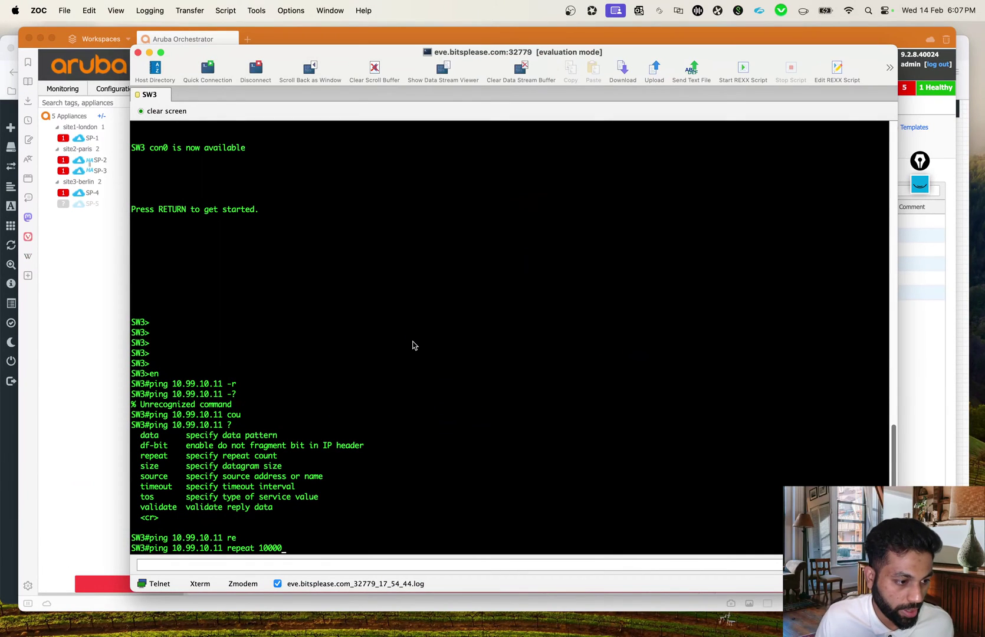
Step: Run the 10000-repeat ping to 10.99.10.11 from SW3 and switch back to Aruba Orchestrator
key("Return")
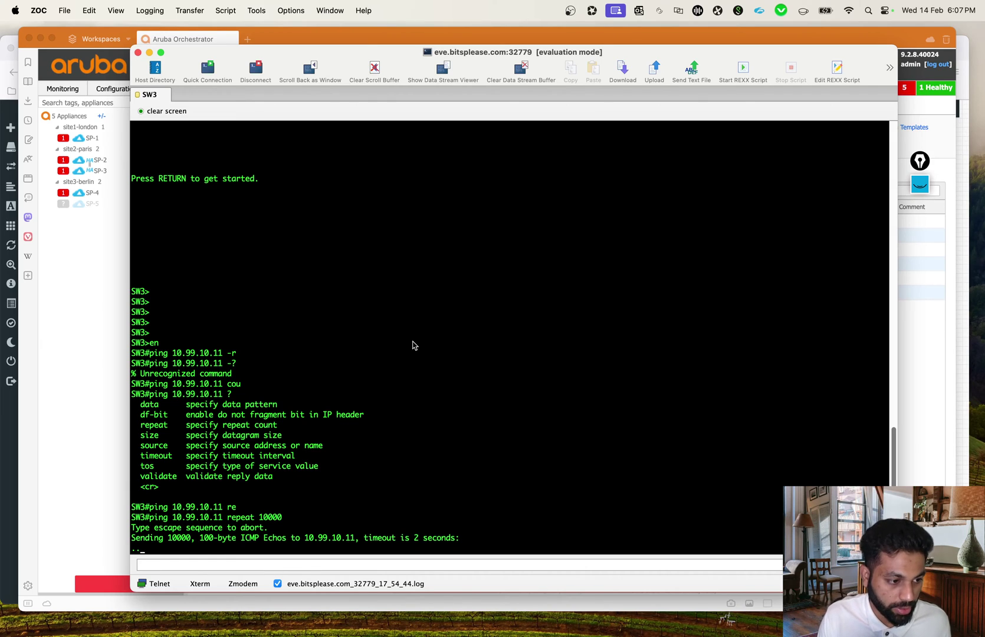
key("ctrl+Up")
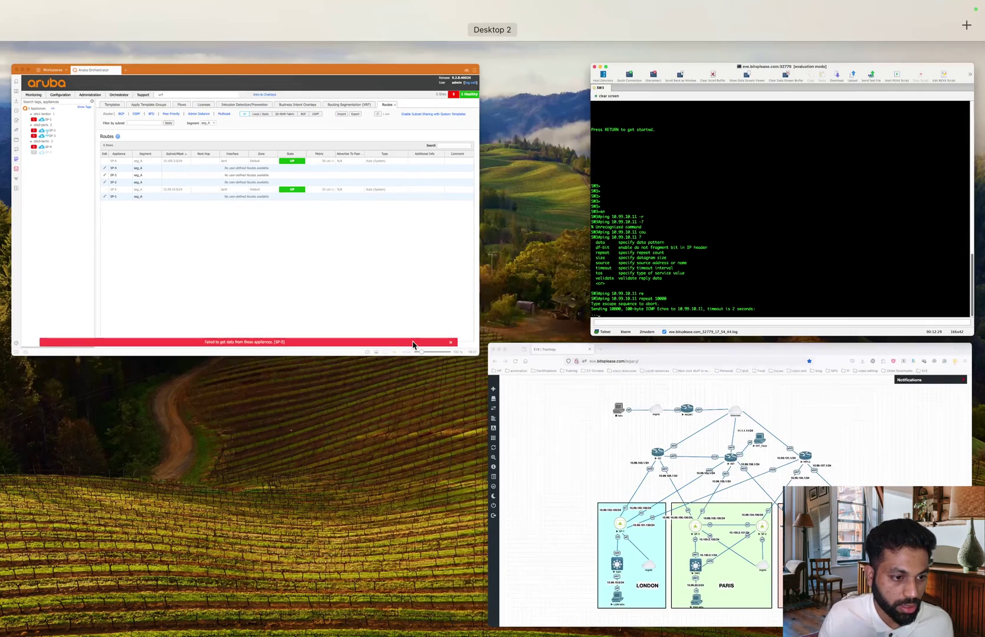
left_click(334, 276)
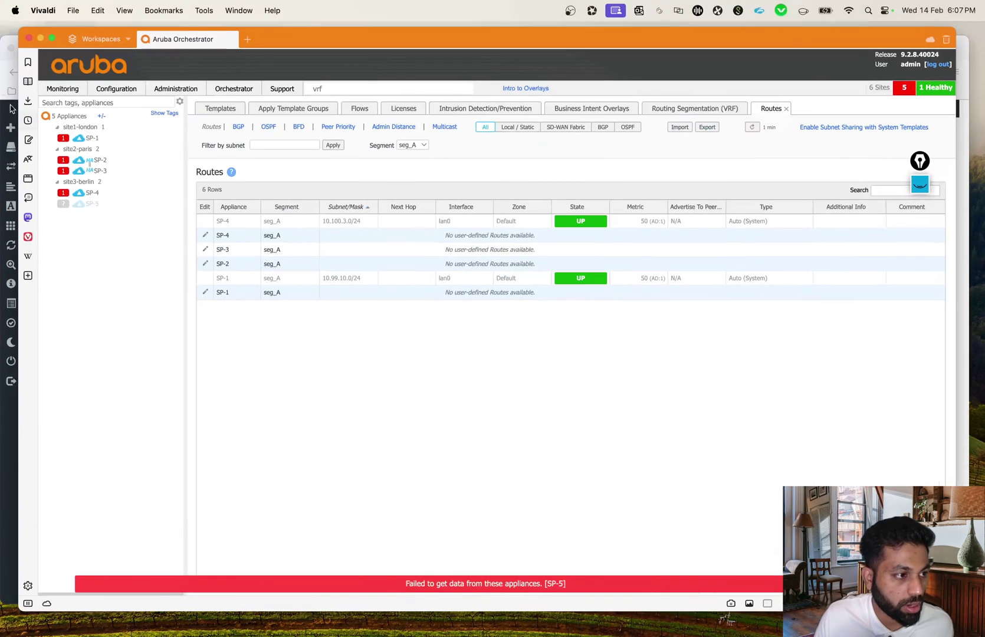
Step: Open the active and recent flows monitoring view for the appliances
left_click(78, 90)
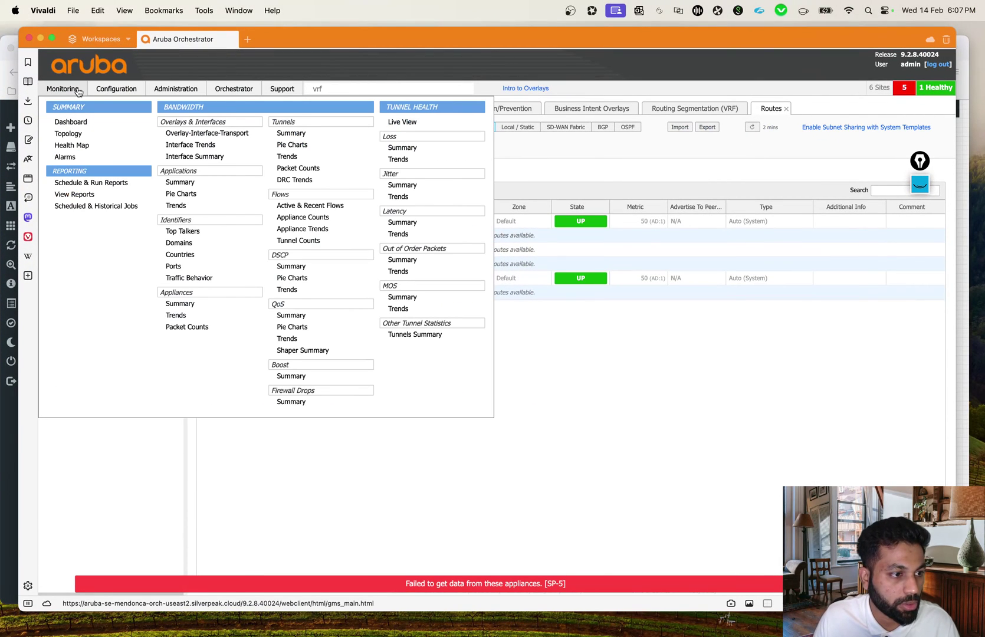
left_click(297, 205)
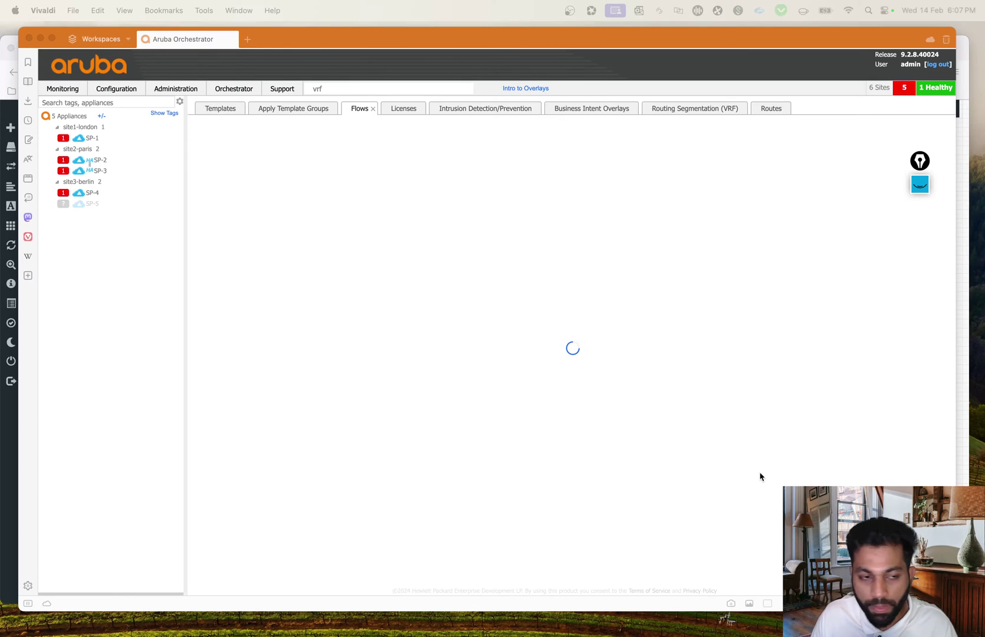
left_click(664, 378)
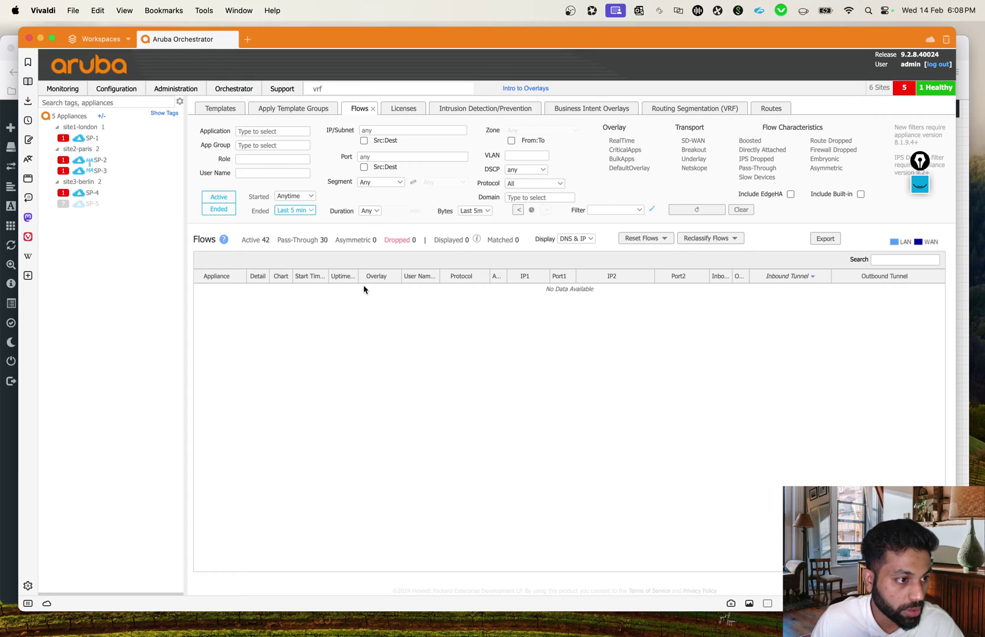
Step: Filter the flow list to segment seg_A and refresh it to check for matching flows
left_click(226, 199)
left_click(214, 196)
left_click(221, 210)
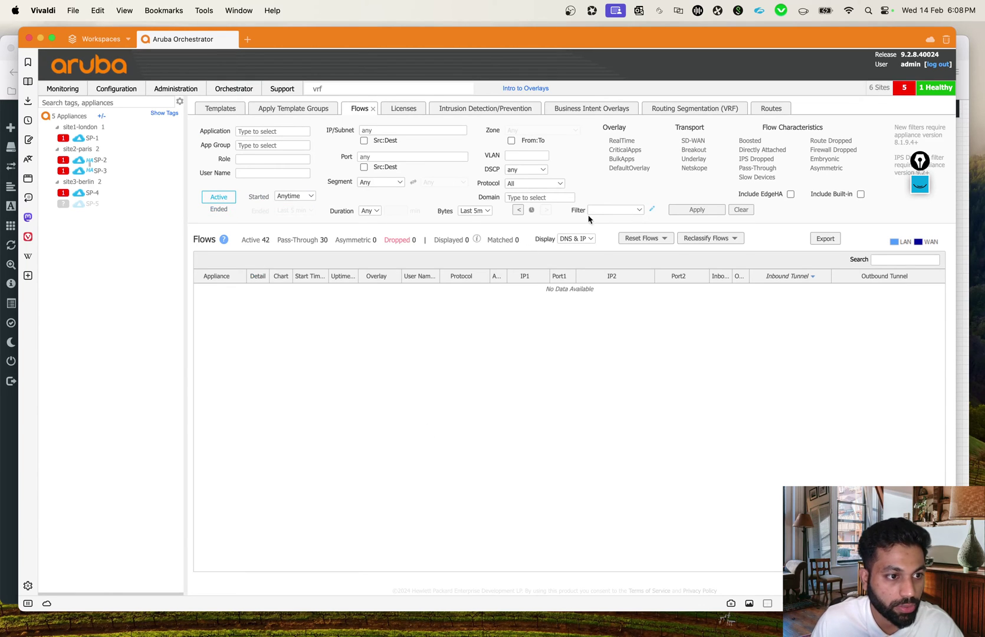
left_click(387, 182)
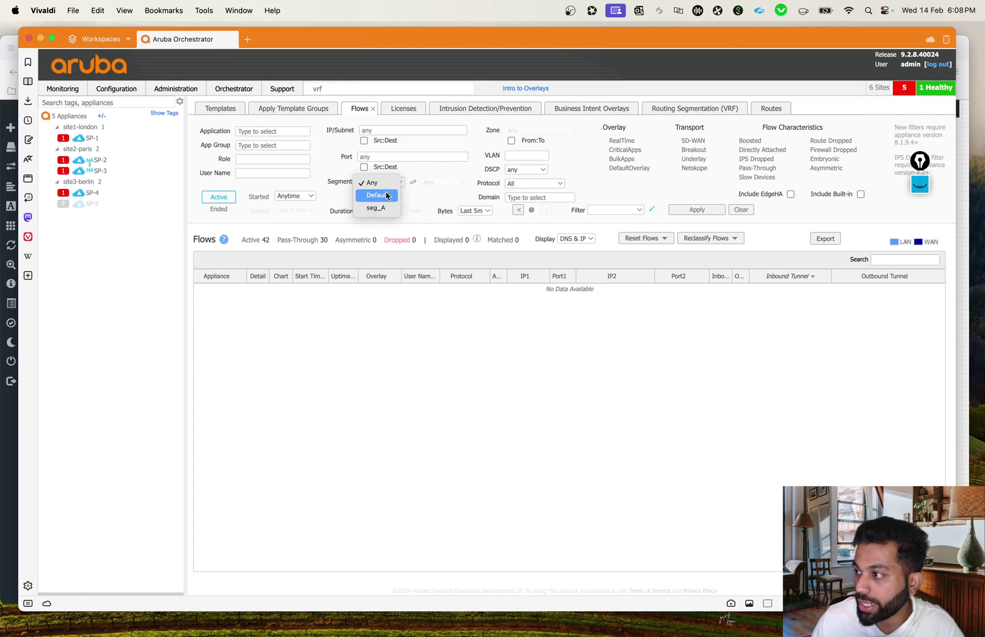
left_click(739, 516)
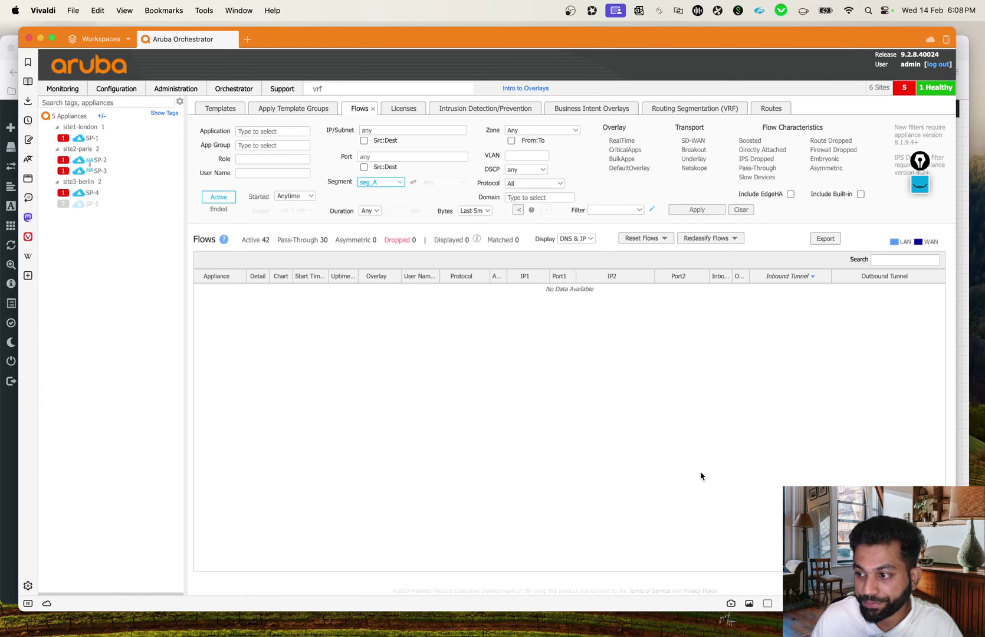
left_click(696, 211)
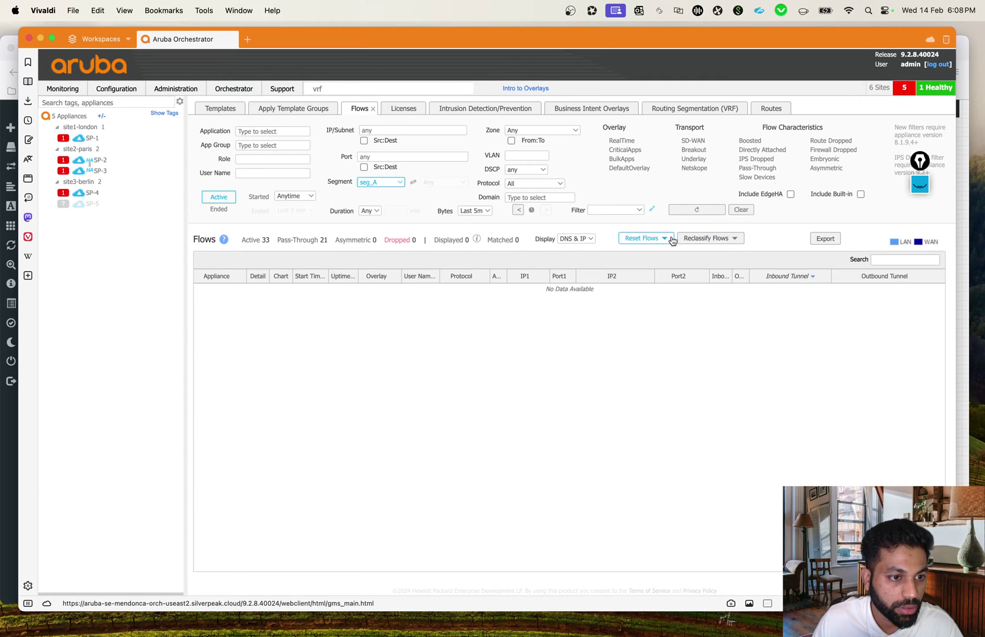
left_click(695, 210)
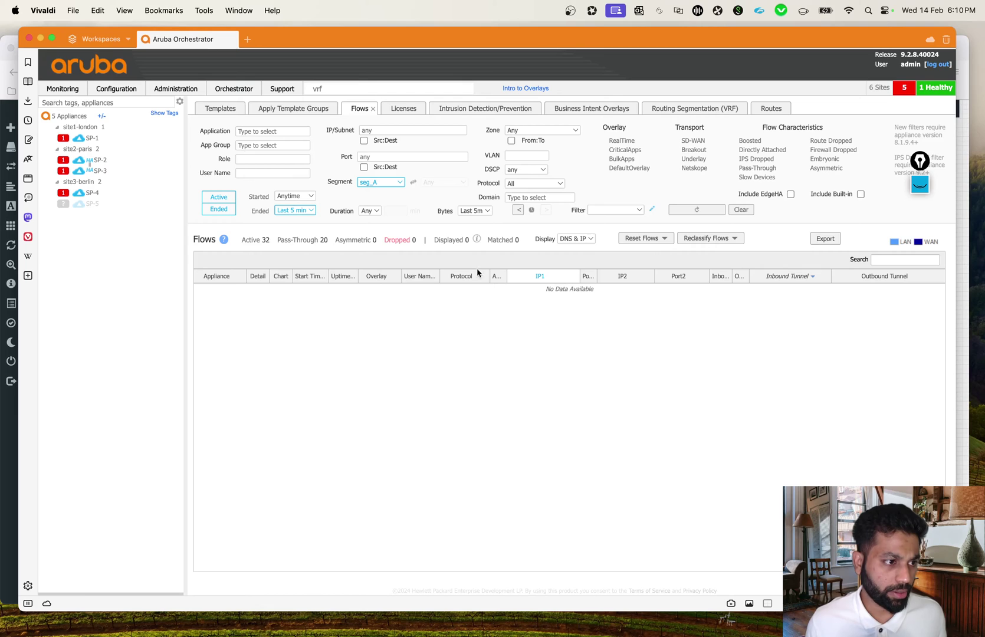
left_click(696, 209)
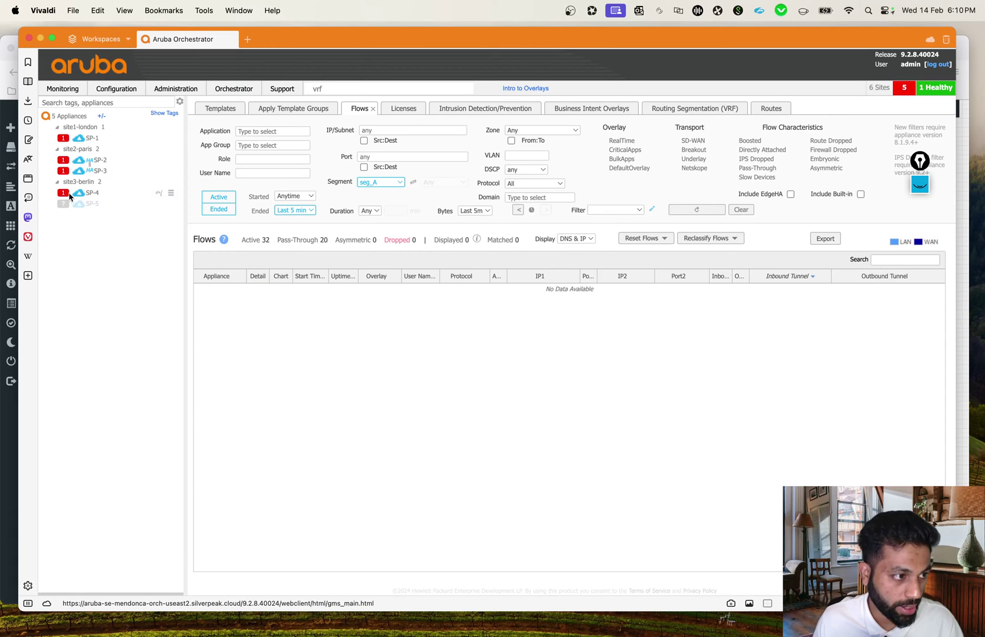
mouse_move(62, 194)
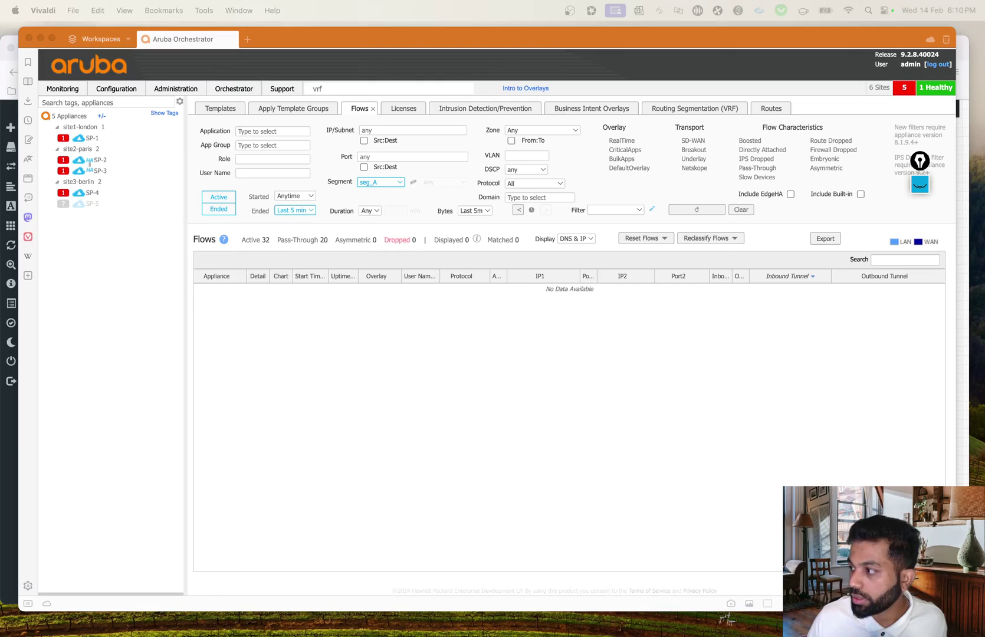
Step: Switch to the EVE topology in Firefox and activate the Epic Pen drawing tool
key("ctrl+Up")
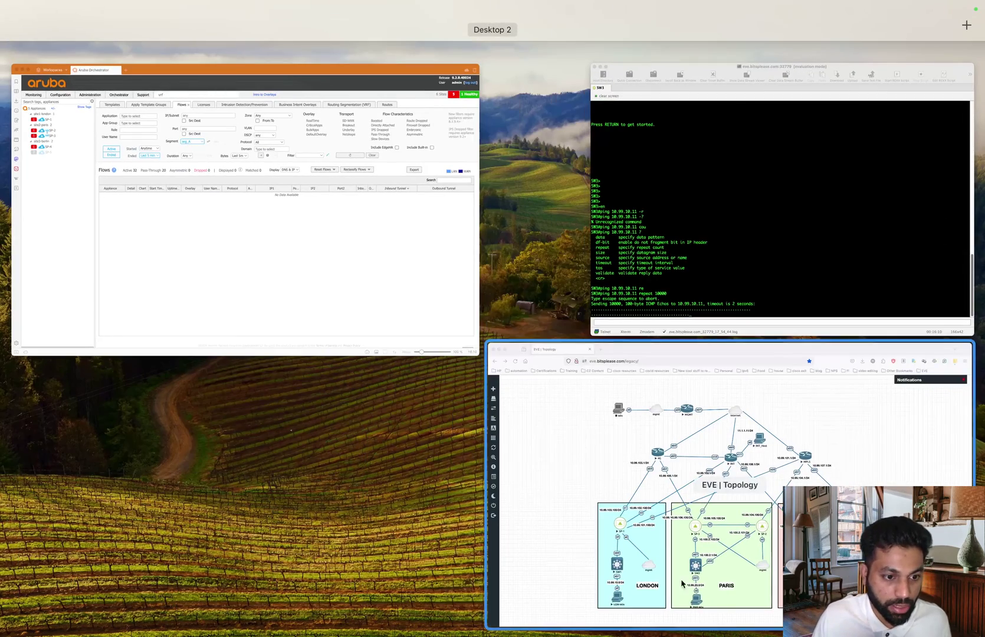
left_click(728, 485)
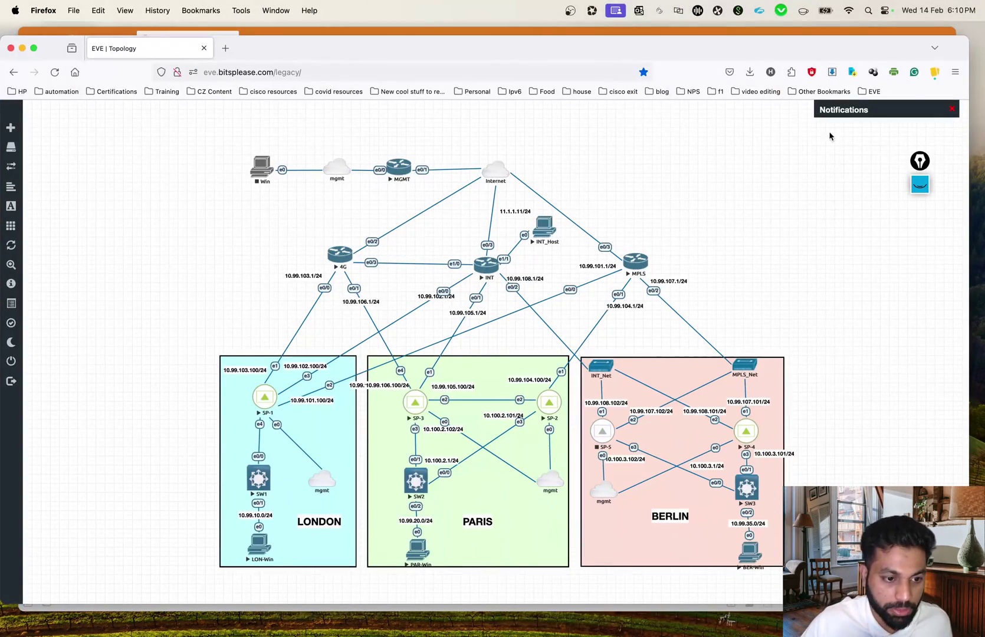
left_click(921, 184)
left_click(919, 235)
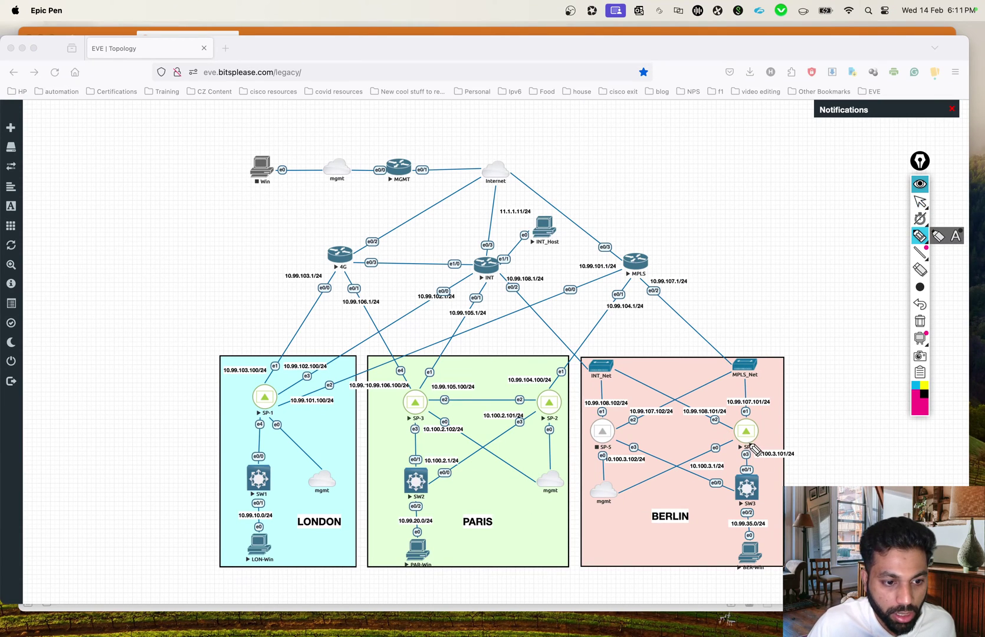
Step: Circle Berlin's 10.100.3.101/24 and 10.100.3.1/24 addresses, annotate them with the default and seg A segments, and clear the drawings
left_click_drag(780, 443, 774, 439)
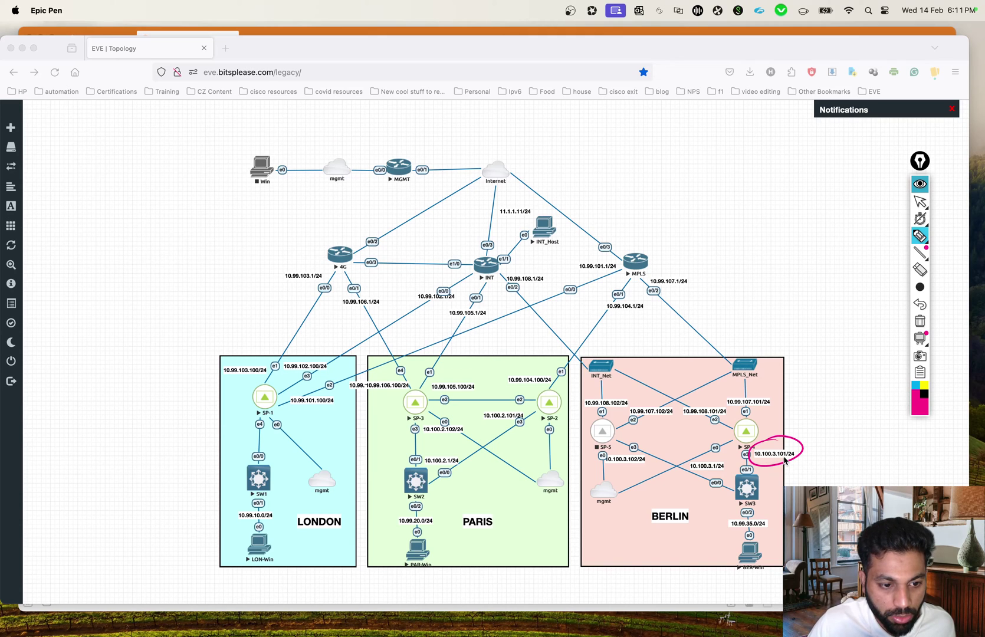
mouse_move(711, 455)
left_mouse_down()
mouse_move(699, 466)
mouse_move(714, 457)
left_mouse_up()
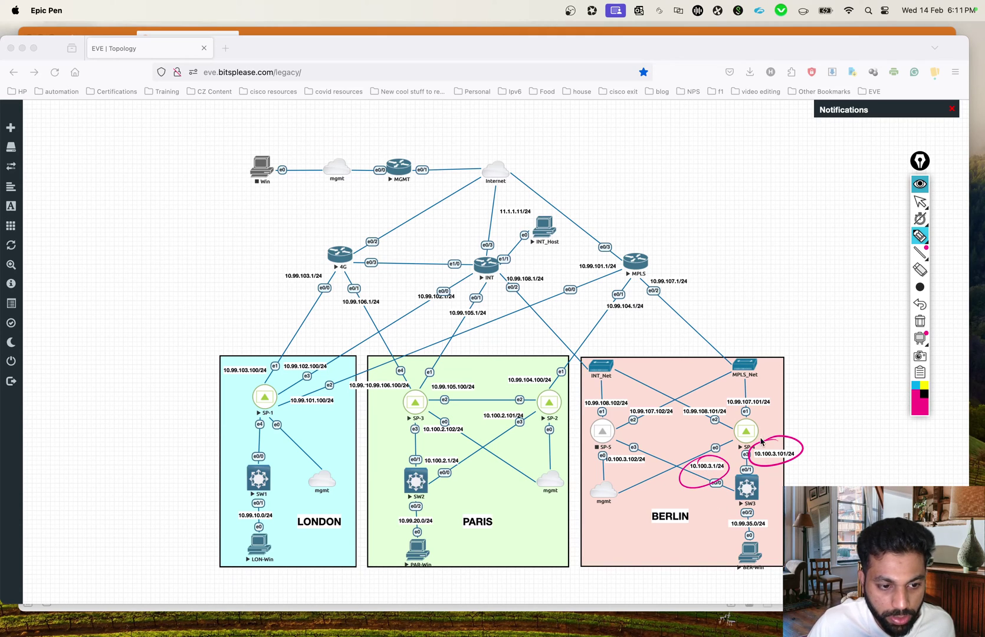
mouse_move(792, 442)
left_mouse_down()
mouse_move(818, 436)
mouse_move(837, 406)
mouse_move(851, 433)
mouse_move(870, 409)
mouse_move(889, 410)
mouse_move(895, 391)
left_mouse_up()
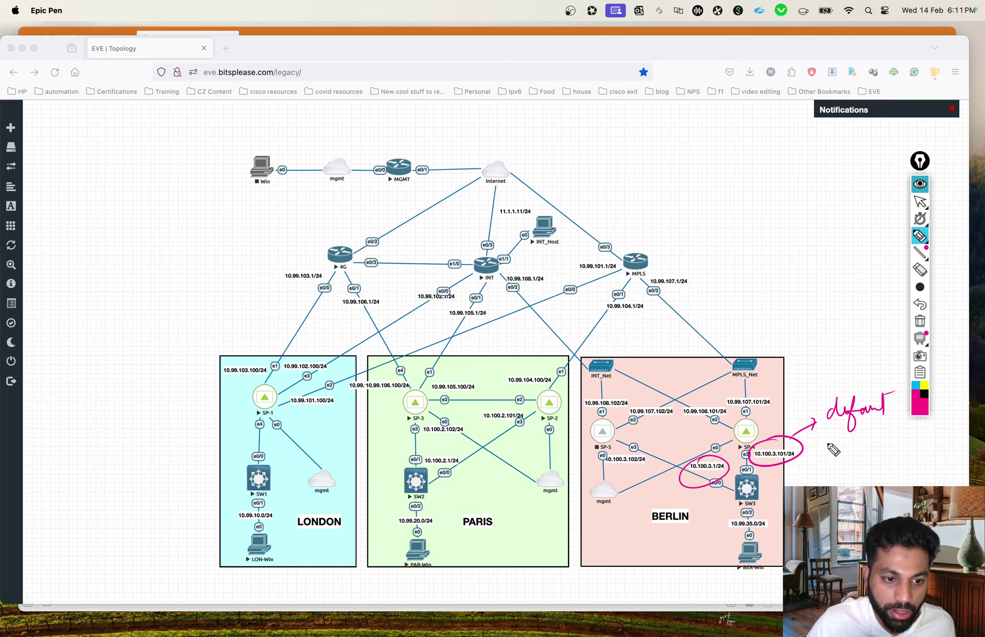
left_click_drag(802, 453, 904, 438)
left_click_drag(839, 451, 840, 468)
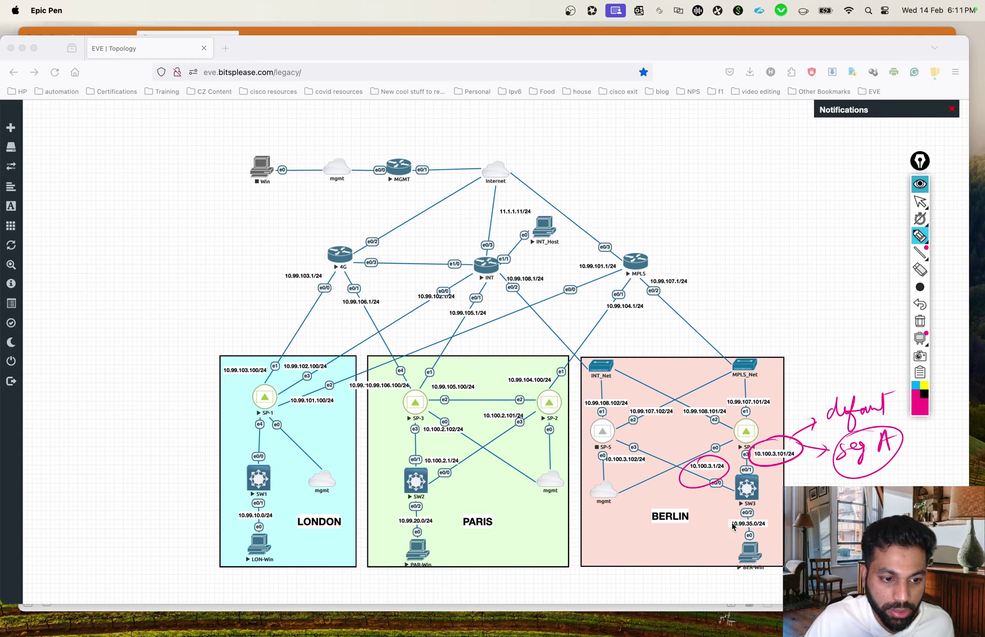
left_click_drag(725, 538, 737, 481)
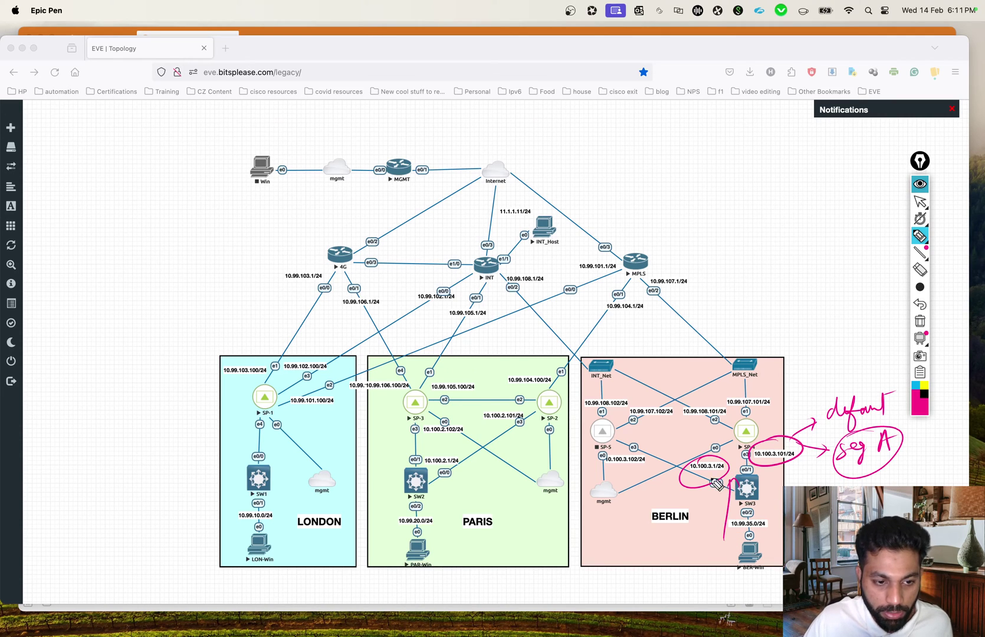
left_click(918, 322)
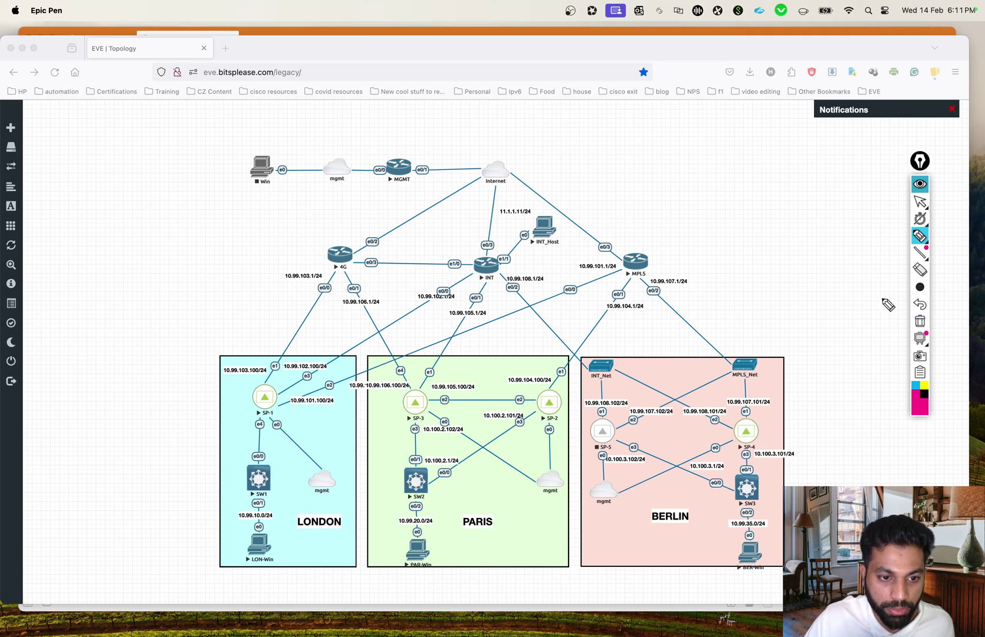
left_click(923, 202)
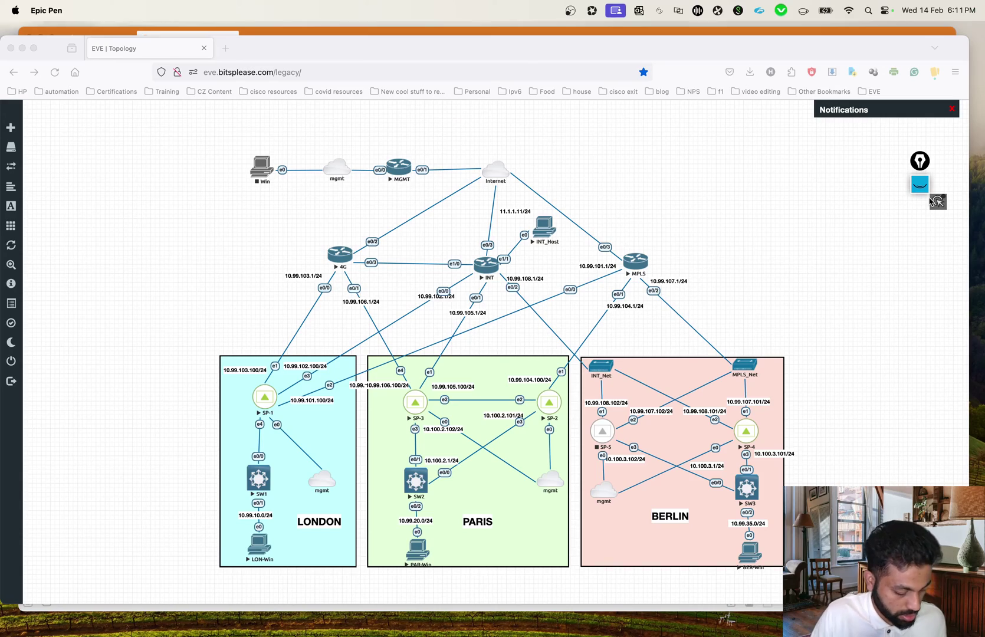
Step: Switch back to Aruba Orchestrator and examine the BGP peers of all appliances per segment
key("ctrl+Up")
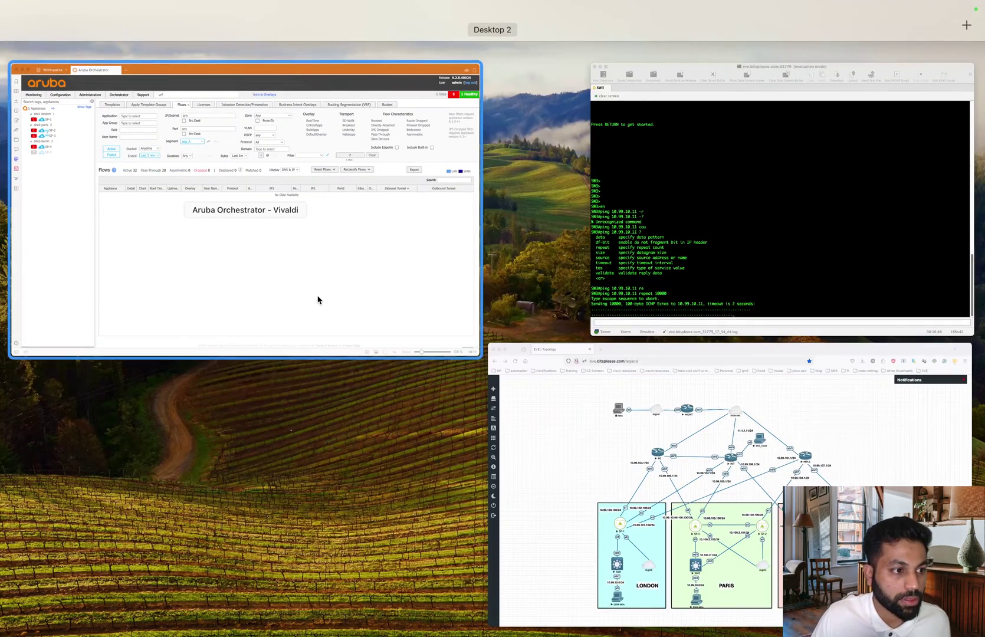
left_click(317, 300)
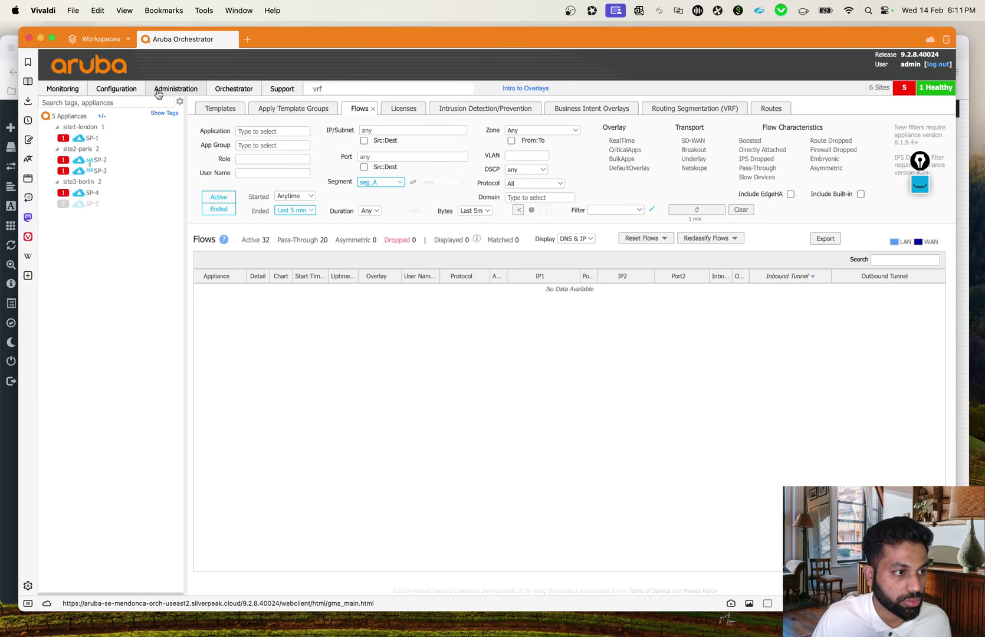
left_click(117, 88)
left_click(202, 358)
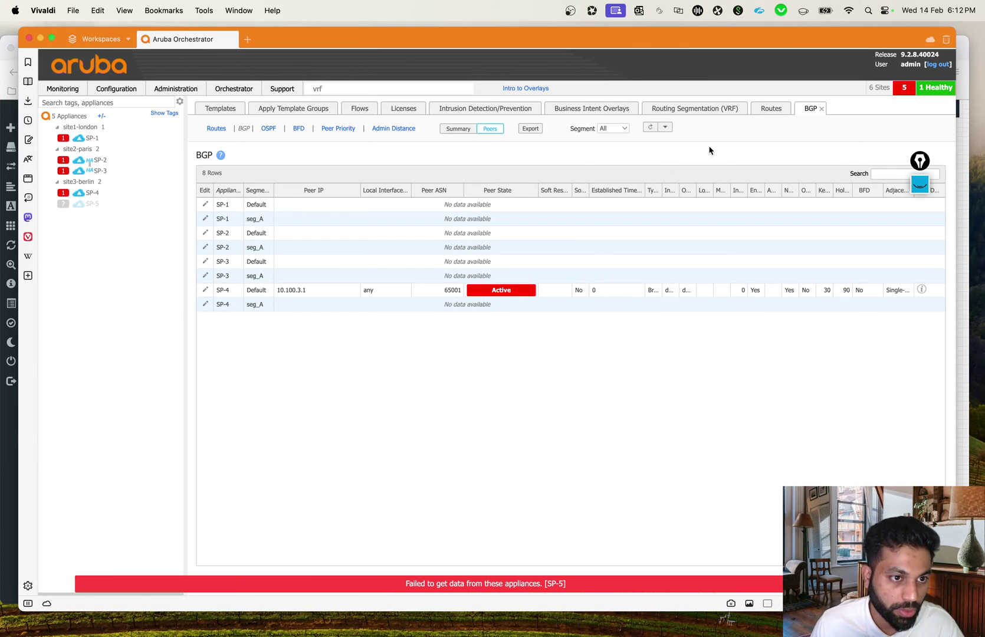
Step: Show the routes of SP-4 only and review its seg_A route settings without changing them
left_click(769, 109)
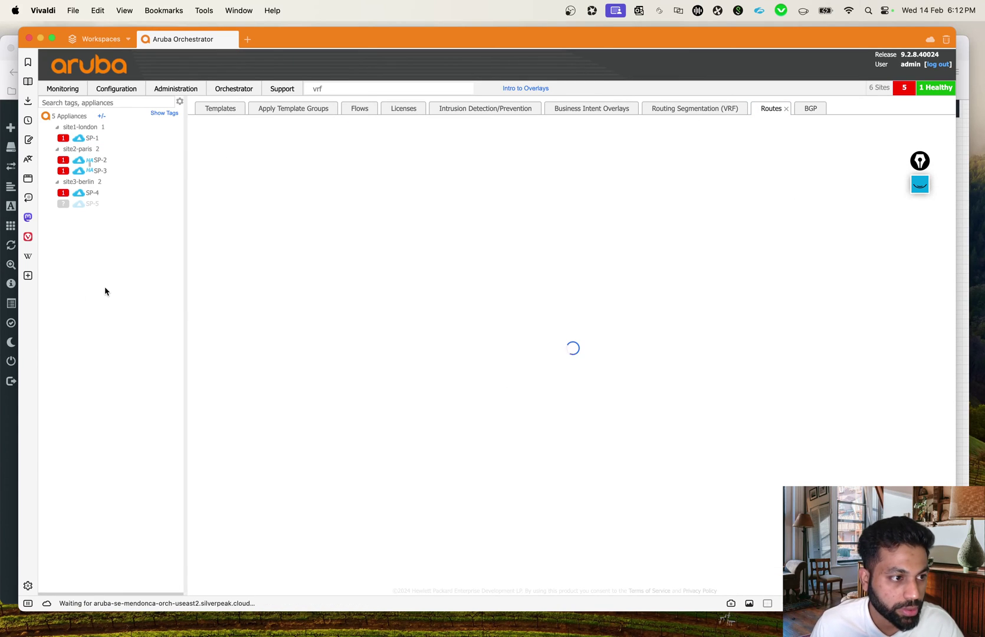
left_click(88, 193)
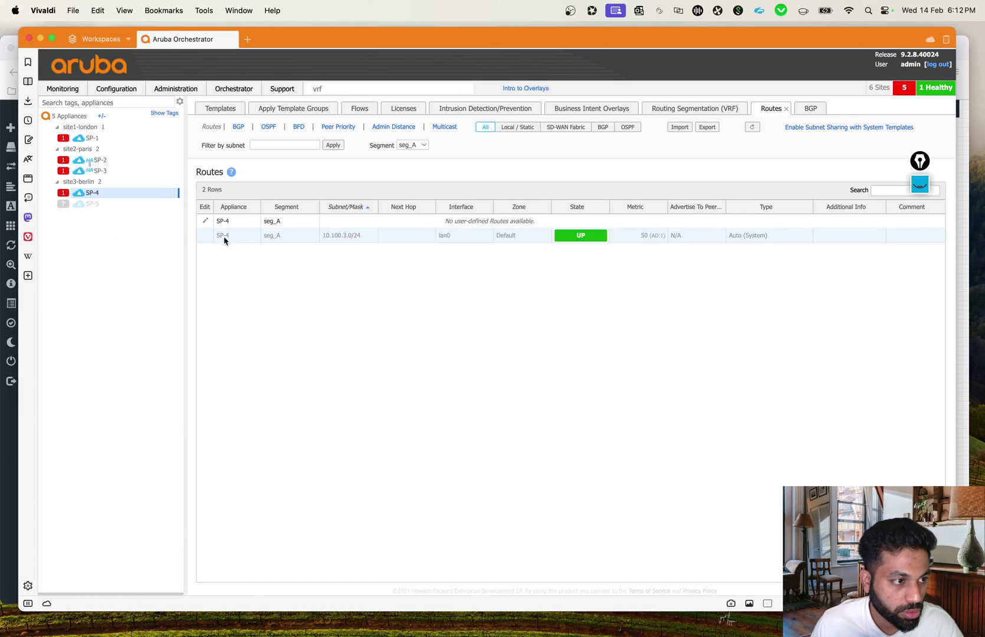
left_click(205, 222)
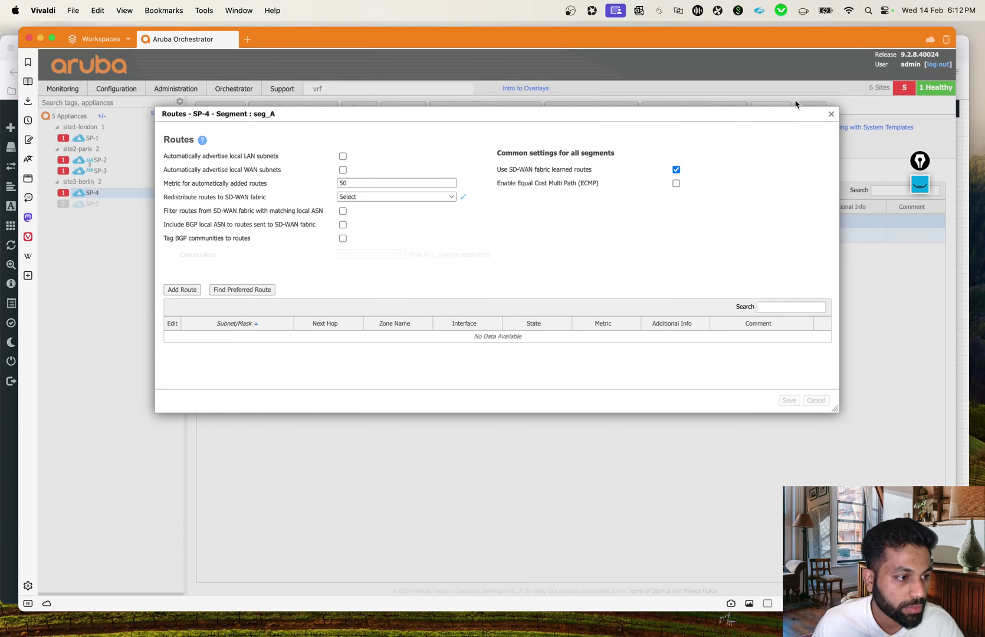
left_click(828, 115)
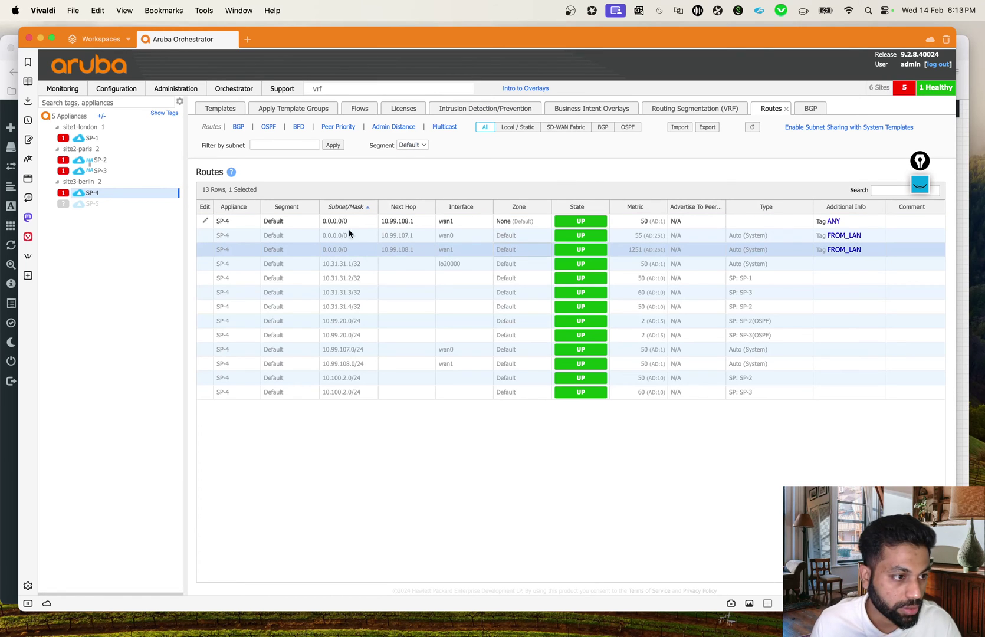
Step: Disable BGP on SP-4 for the Default segment
left_click(809, 108)
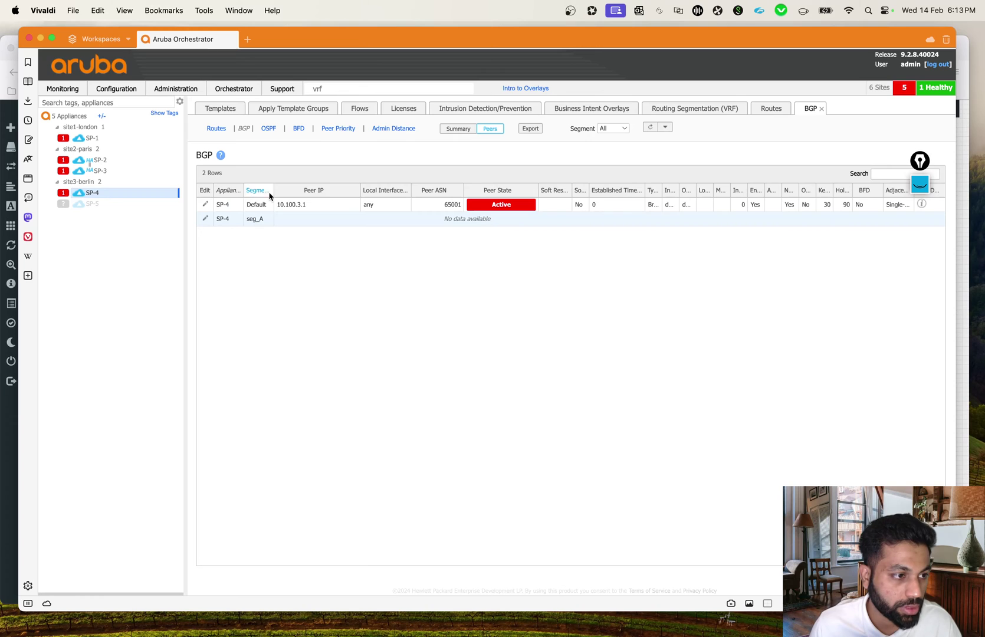
left_click_drag(273, 183, 313, 188)
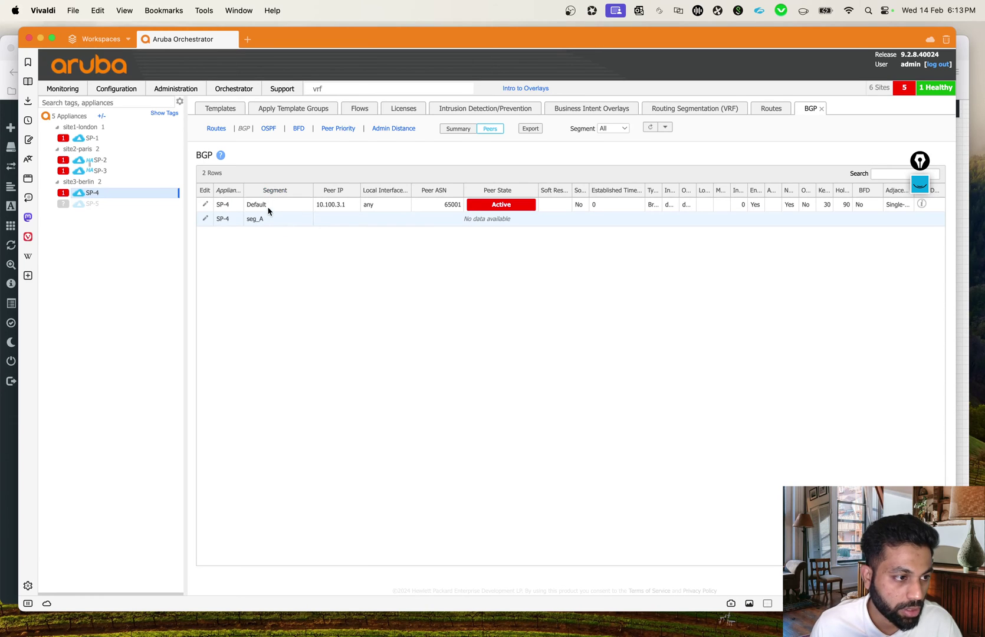
left_click(205, 204)
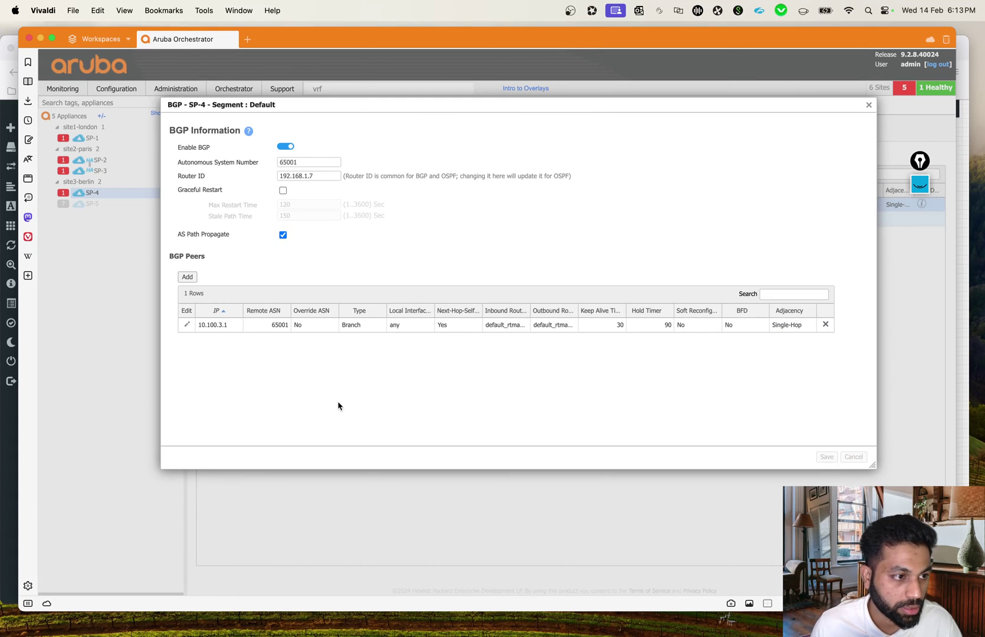
left_click(285, 146)
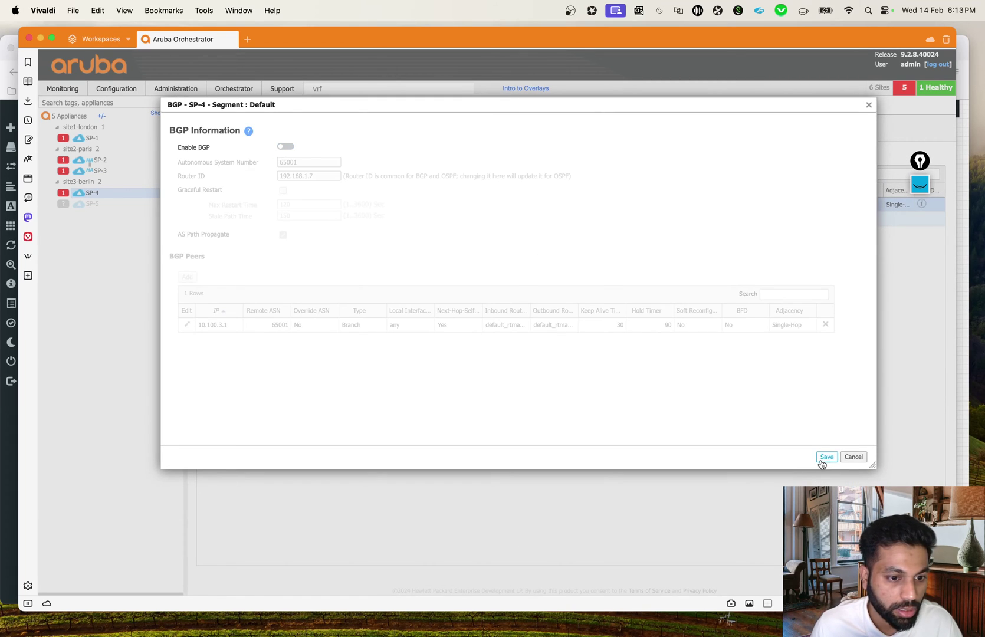
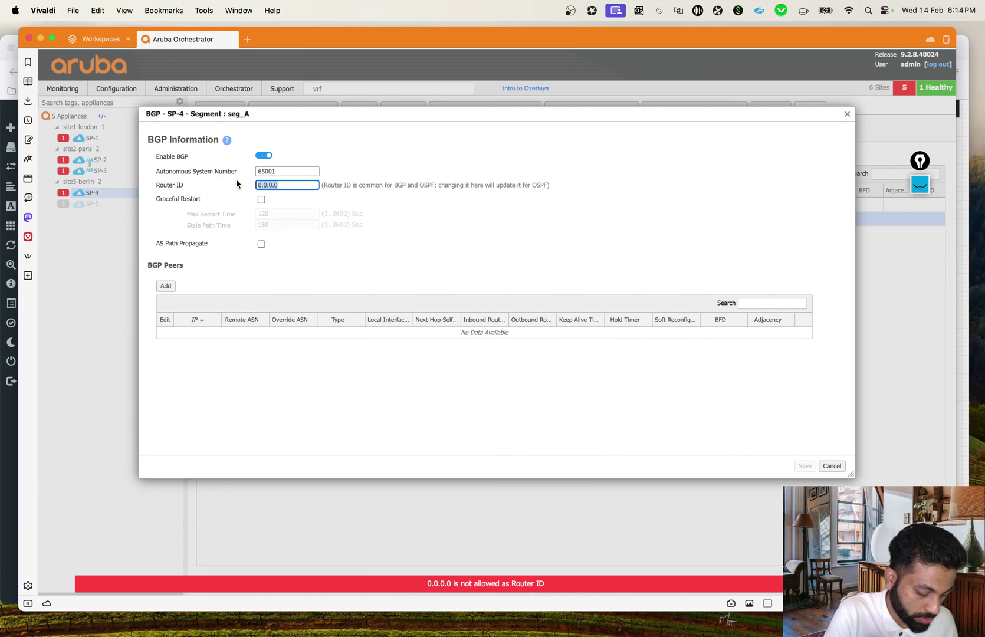
Step: Set the router ID for SP-4's seg_A BGP to 192.168.1.7 and enable AS Path Propagate
type("92.168")
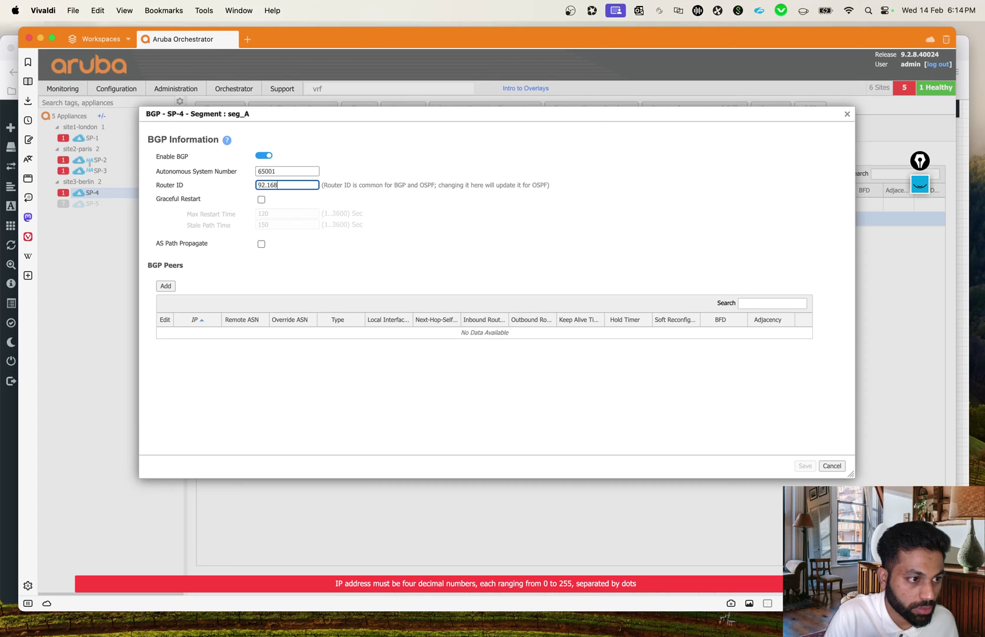
key("BackSpace")
key("BackSpace")
key("BackSpace")
key("BackSpace")
key("BackSpace")
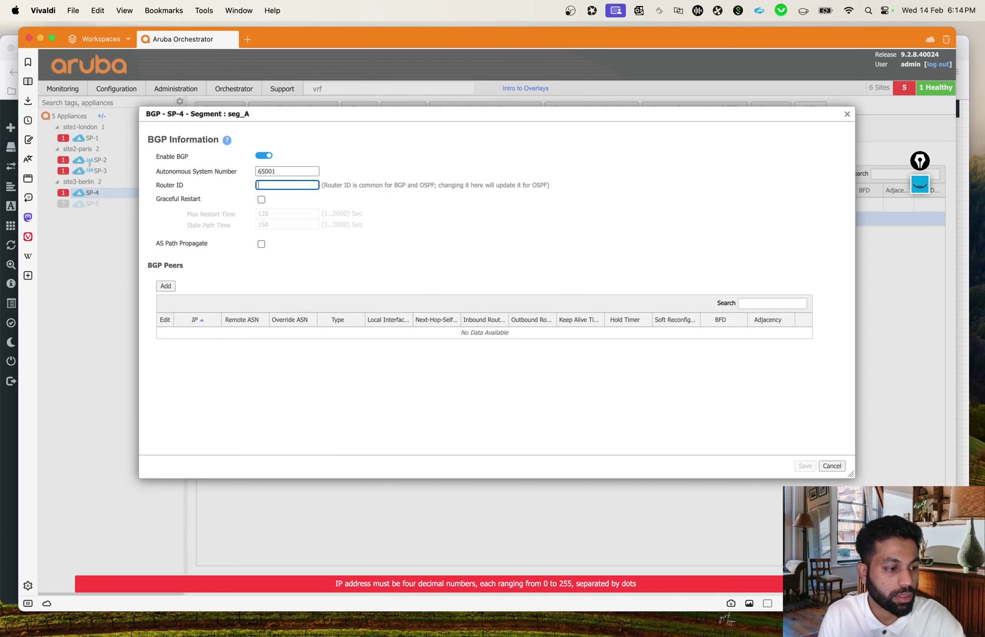
type("192")
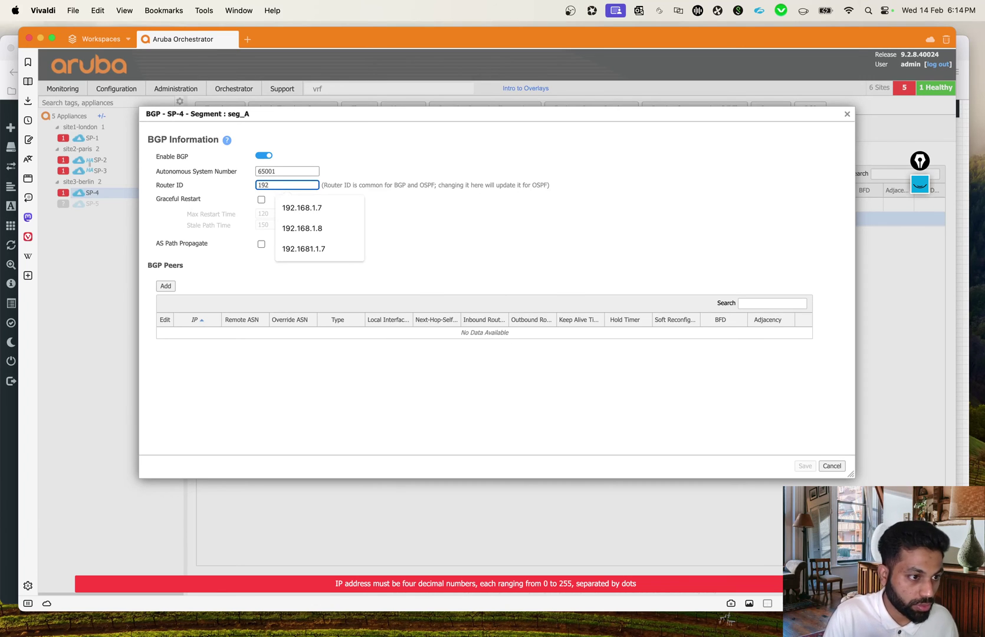
key("Down")
key("Return")
left_click(266, 263)
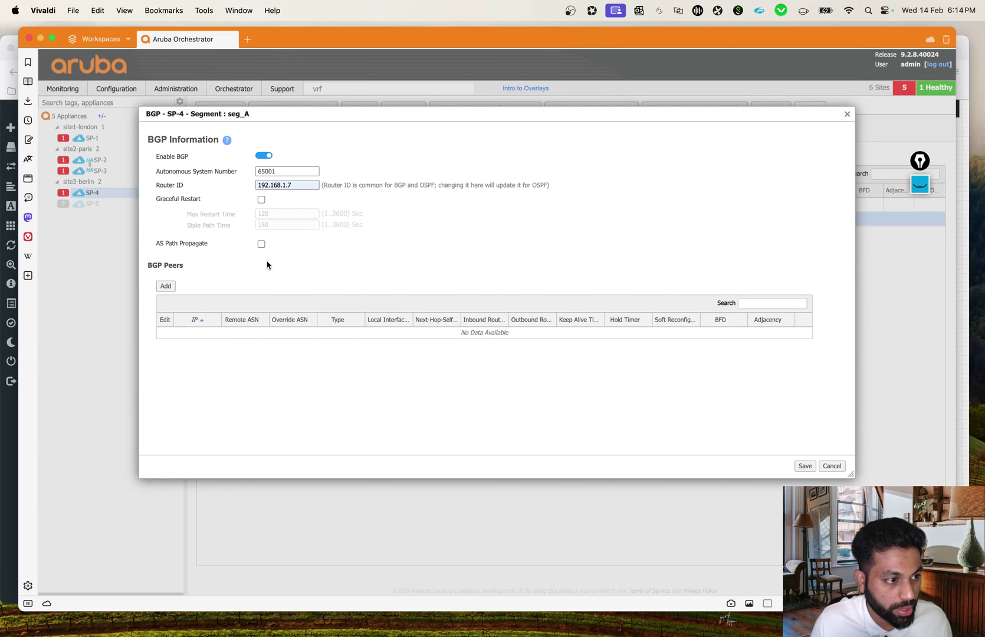
left_click(261, 244)
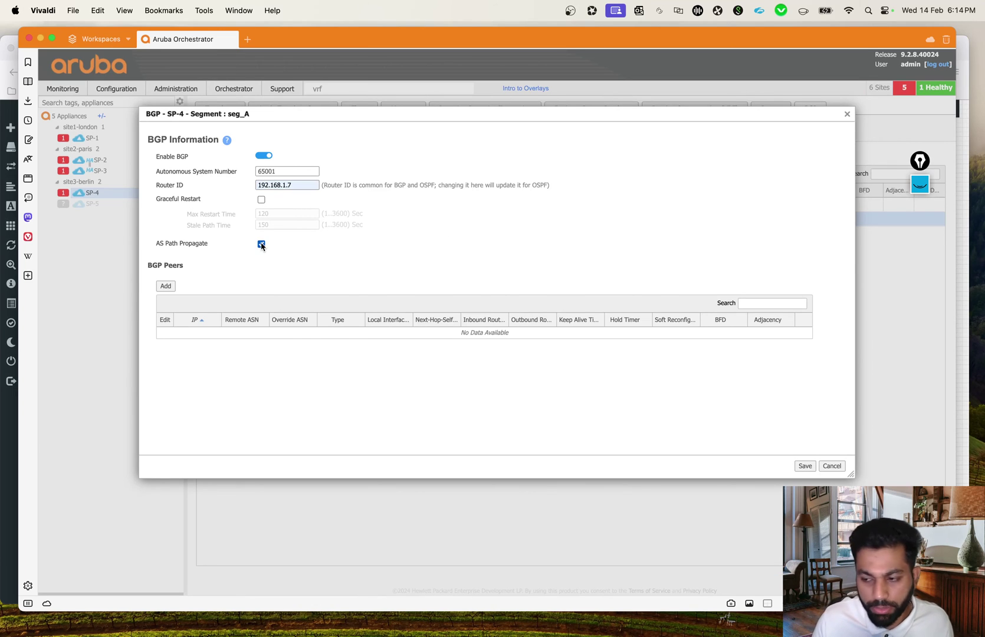
Step: Start a new BGP peer in seg_A with peer IP 10.100.3.1 and peer ASN 65001
left_click(166, 287)
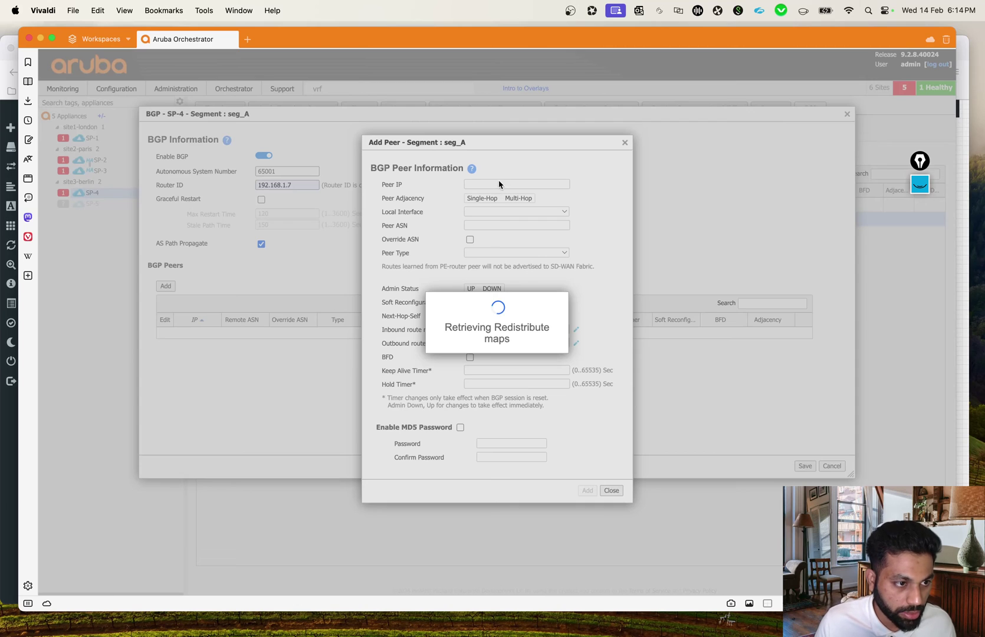
left_click(501, 184)
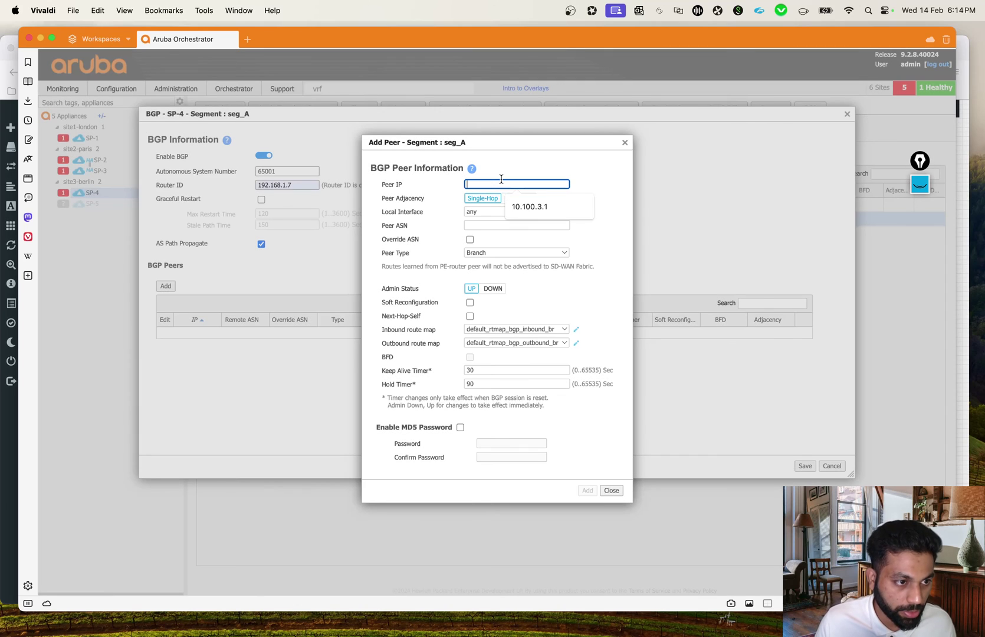
left_click(538, 216)
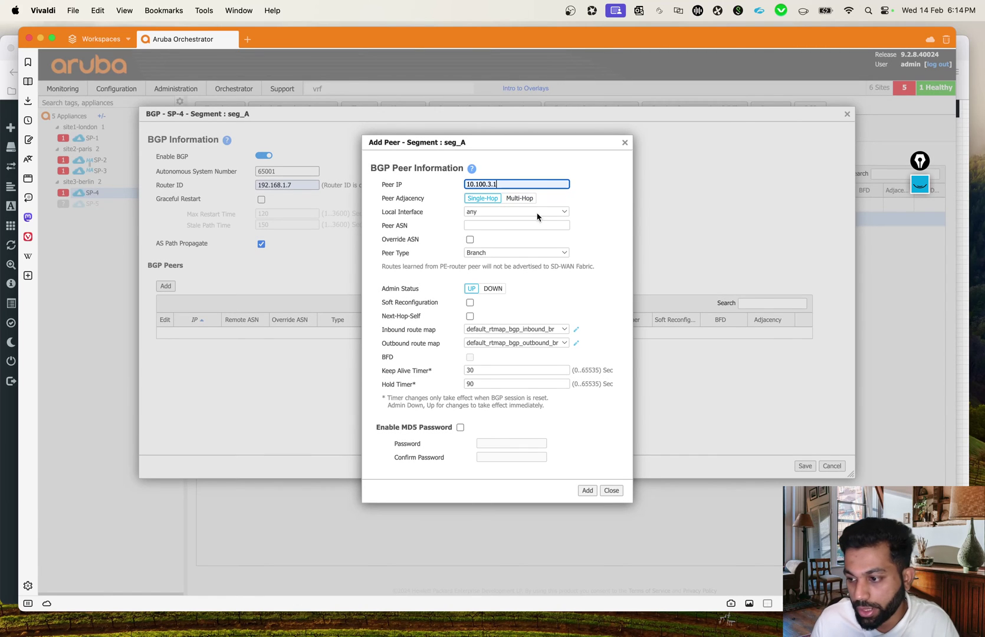
left_click(491, 225)
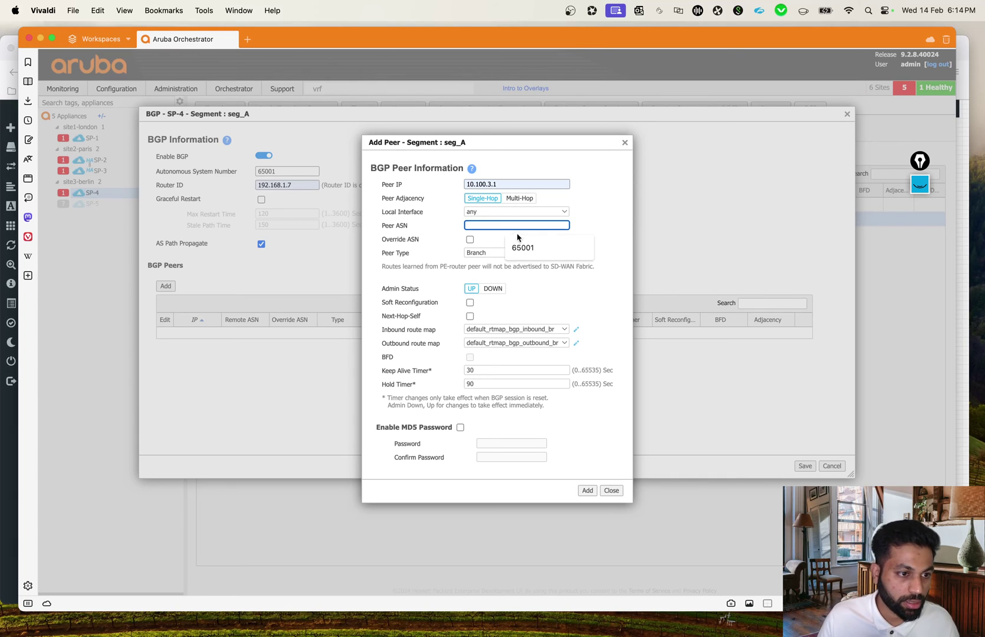
left_click(525, 249)
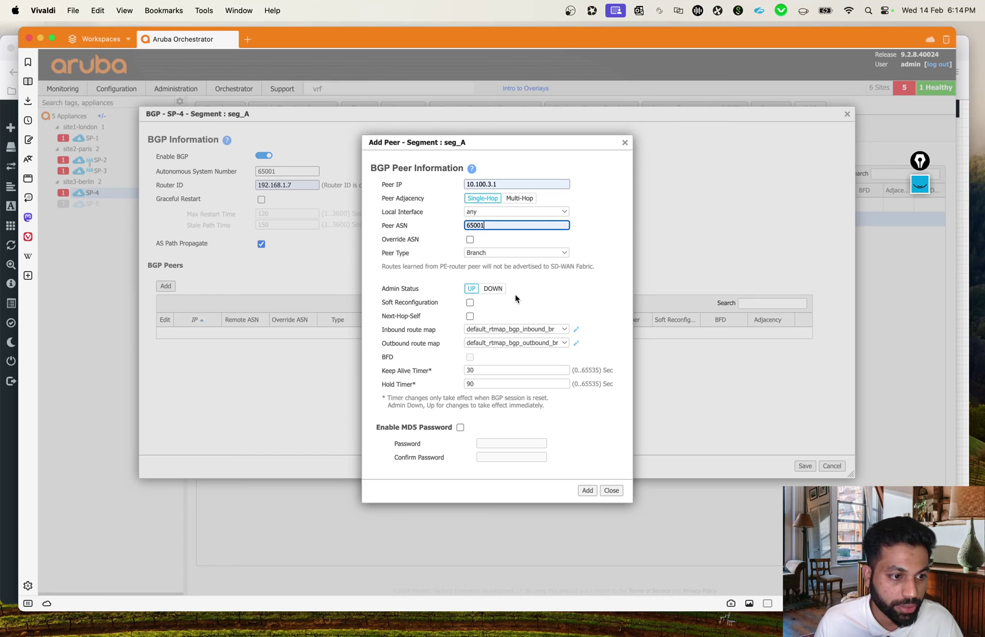
Step: Review the inbound and outbound route map options for the new peer without changing them
left_click(560, 331)
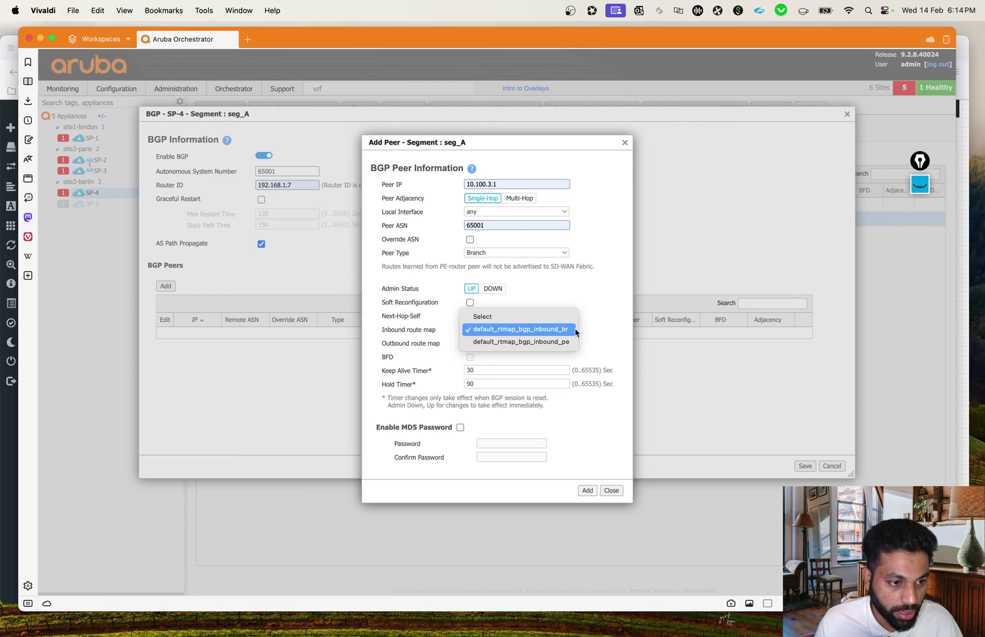
left_click(559, 331)
left_click(559, 334)
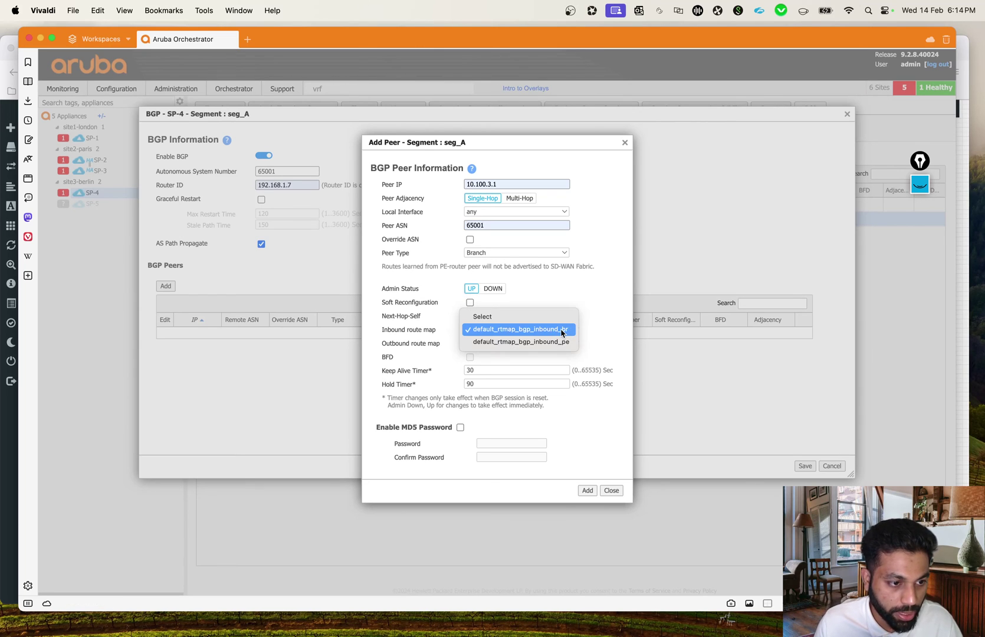
left_click(585, 307)
left_click(517, 345)
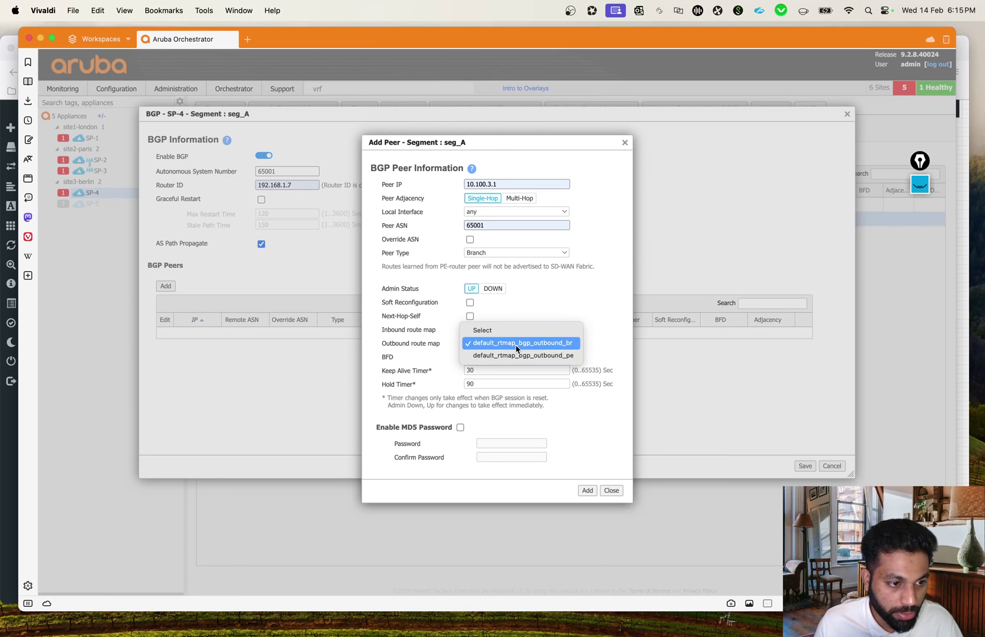
left_click(555, 345)
left_click(599, 304)
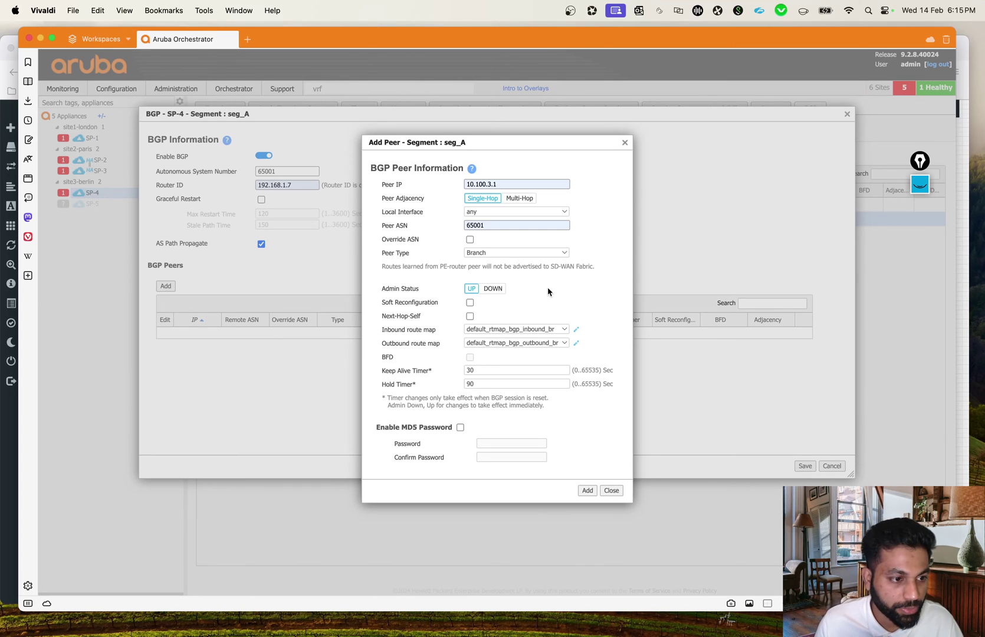
Step: Enable Next-Hop-Self for the peer, add it, and save SP-4's seg_A BGP configuration
left_click(469, 316)
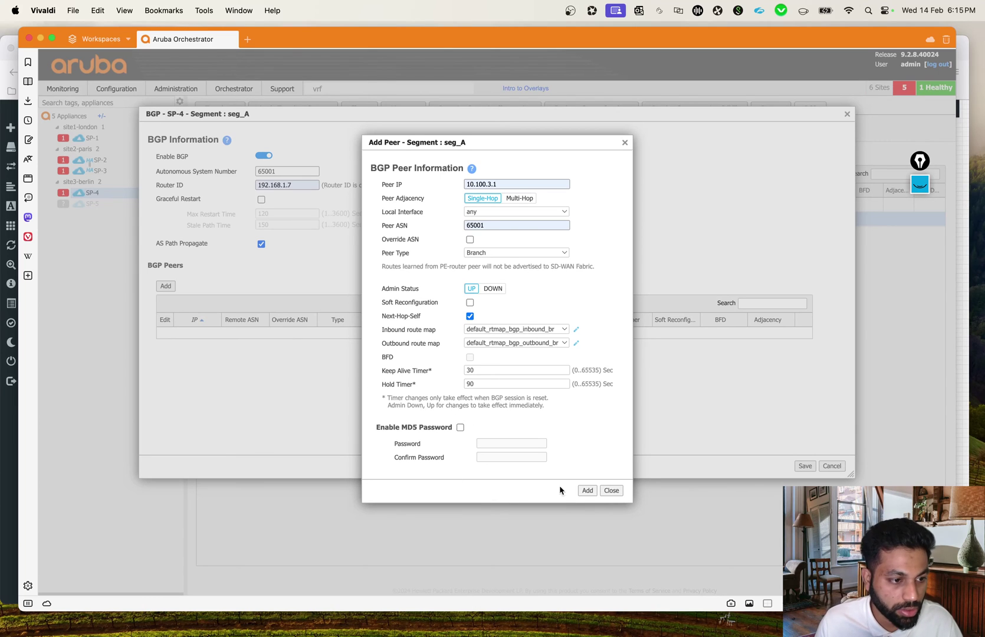
left_click(588, 491)
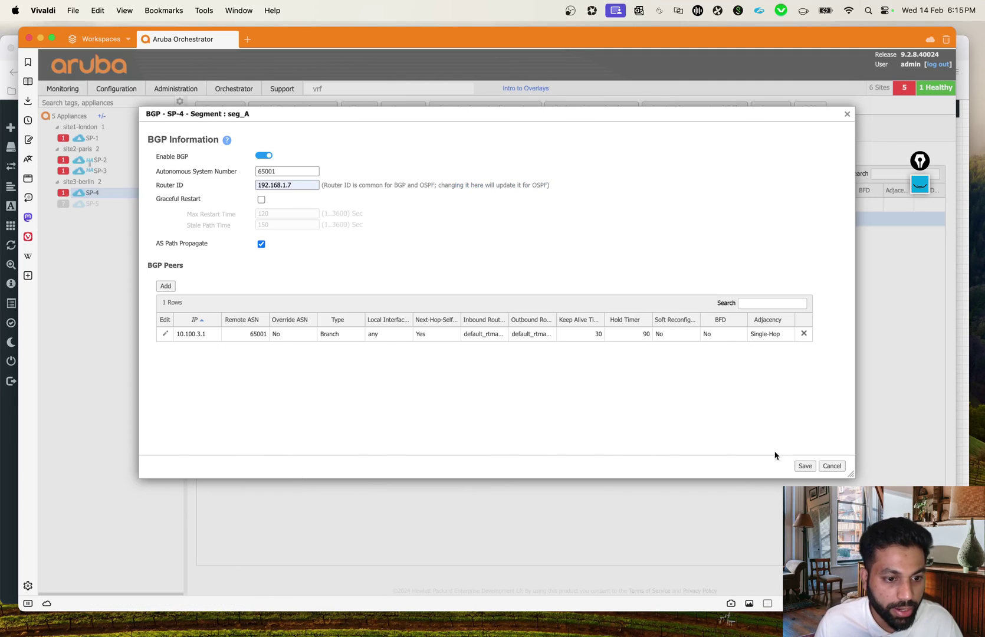
left_click(801, 468)
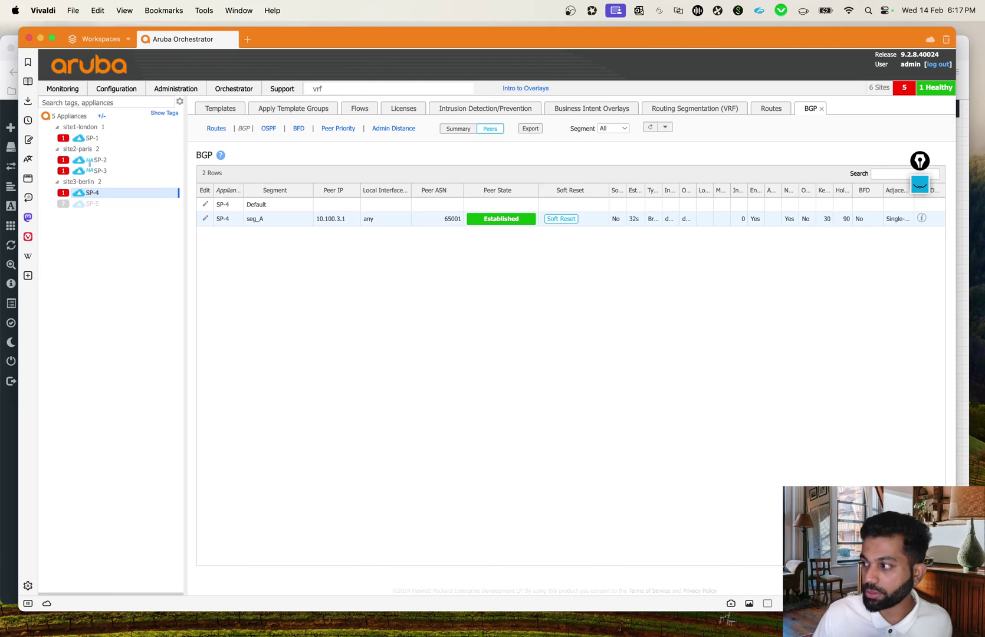
Step: Switch to the SW3 terminal in ZOC and examine the BGP neighbor message and the running ping to 10.99.10.11
key("ctrl+Up")
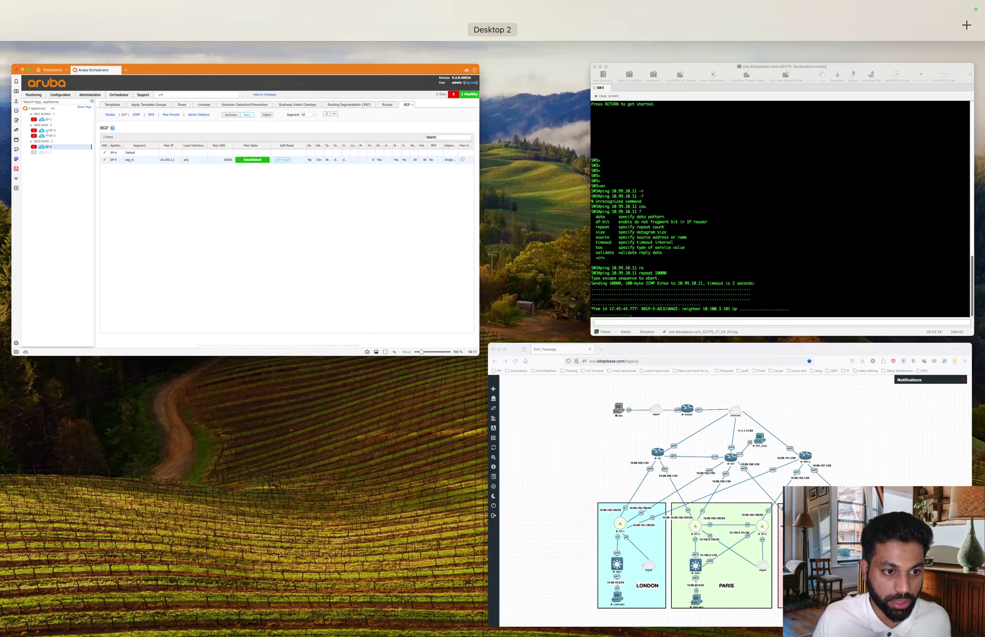
left_click(861, 276)
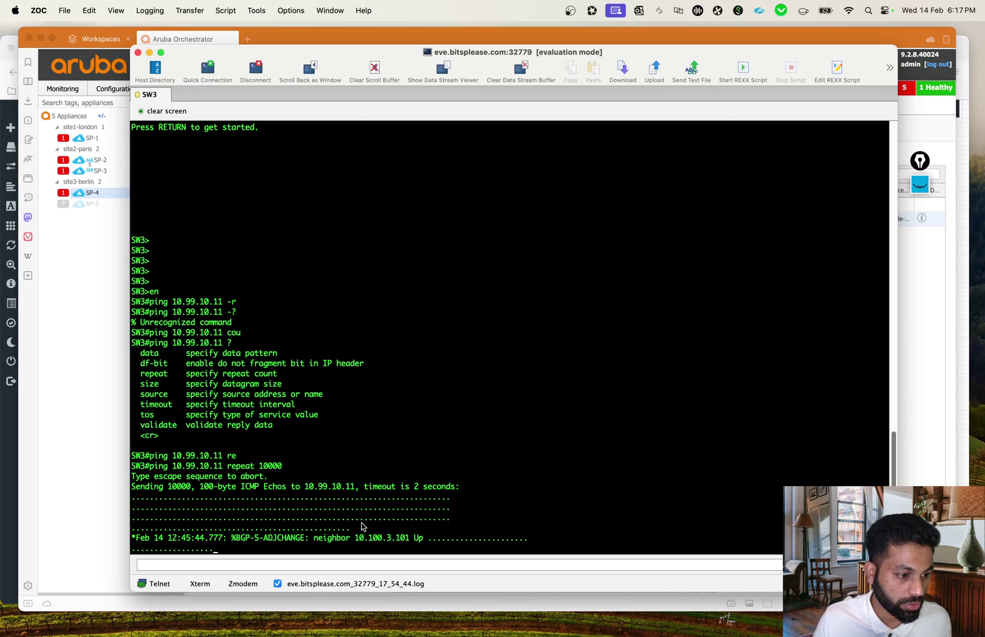
left_click_drag(325, 537, 432, 553)
key("super+c")
key("super+c")
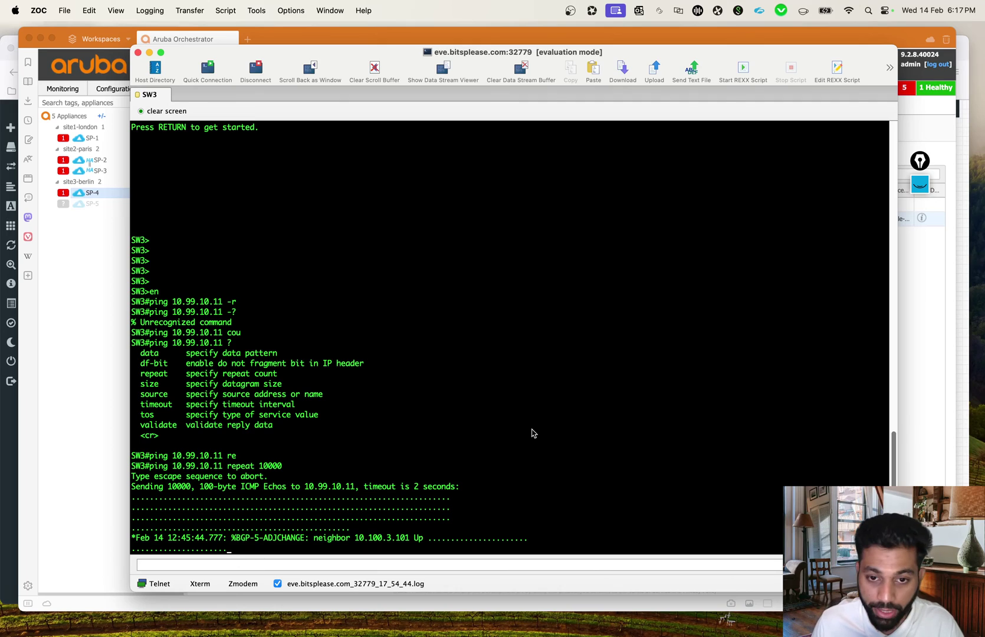
Step: Switch back to Aruba Orchestrator and examine SP-4's routes filtered to the seg_A segment
key("ctrl+Up")
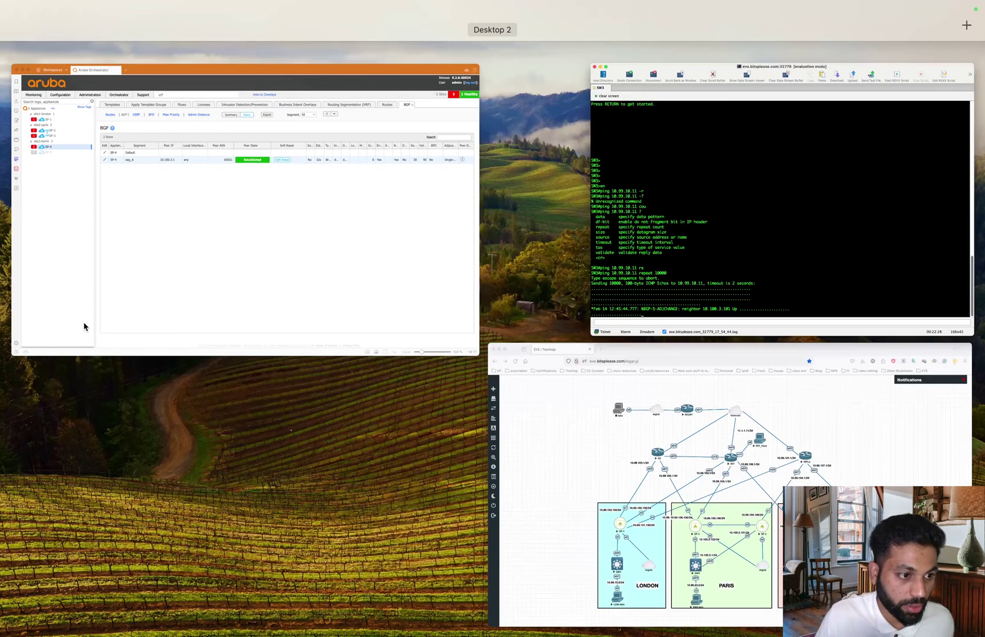
left_click(297, 236)
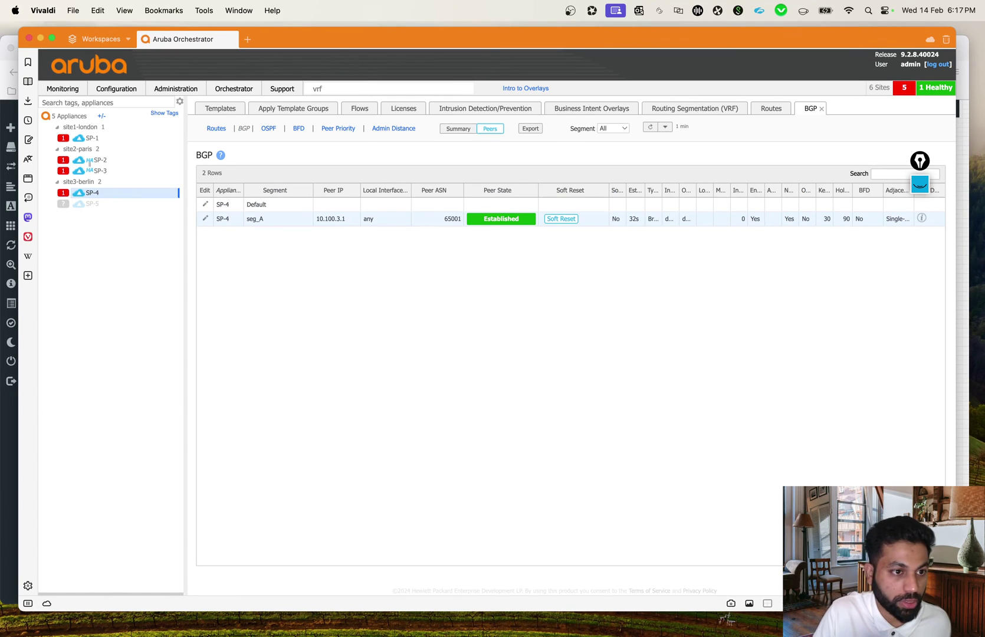
left_click(770, 108)
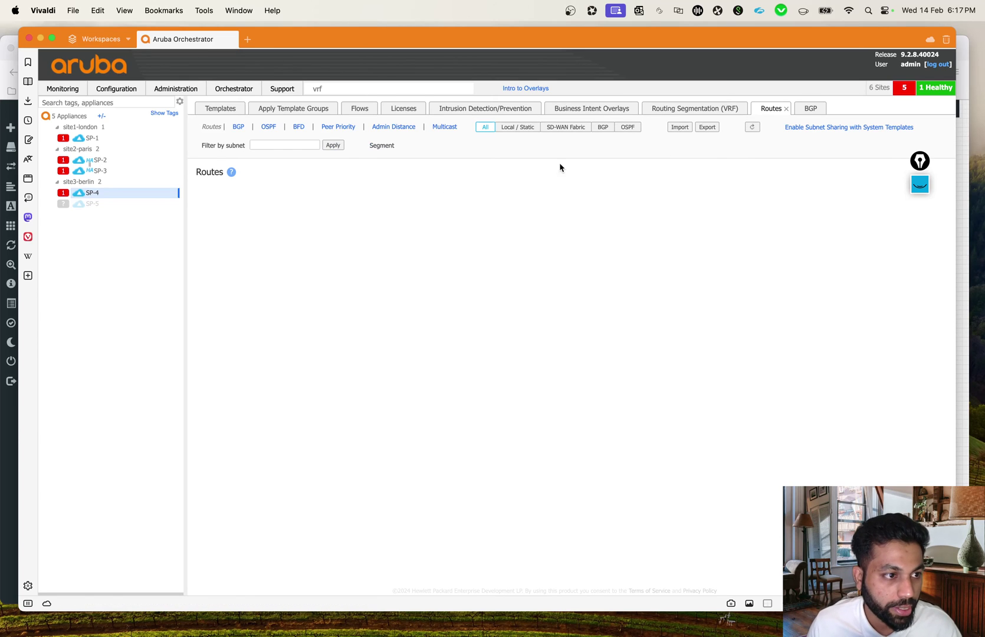
left_click(370, 127)
left_click(411, 145)
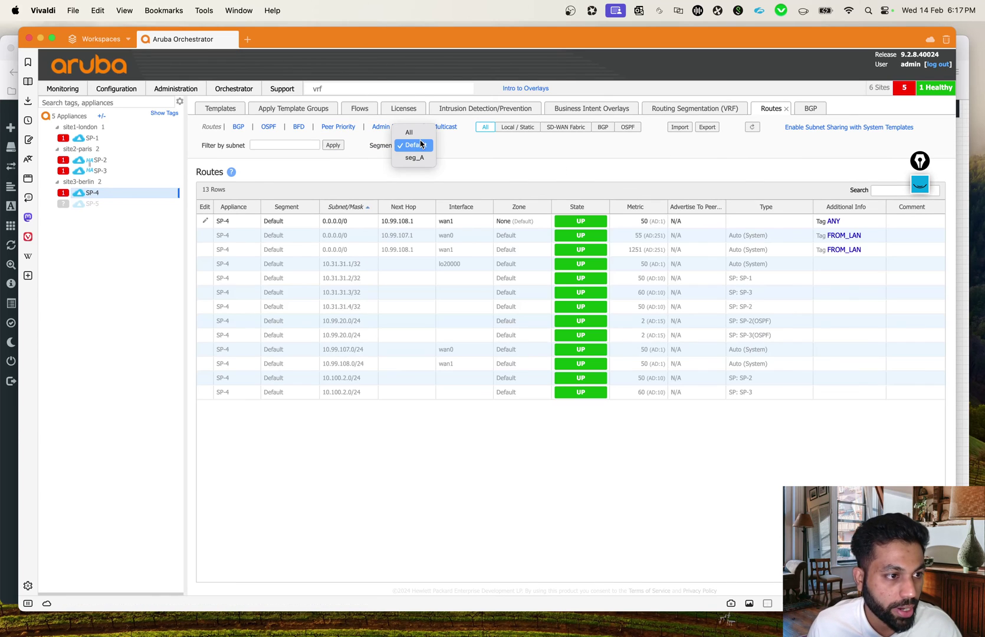
left_click(413, 158)
left_click(578, 367)
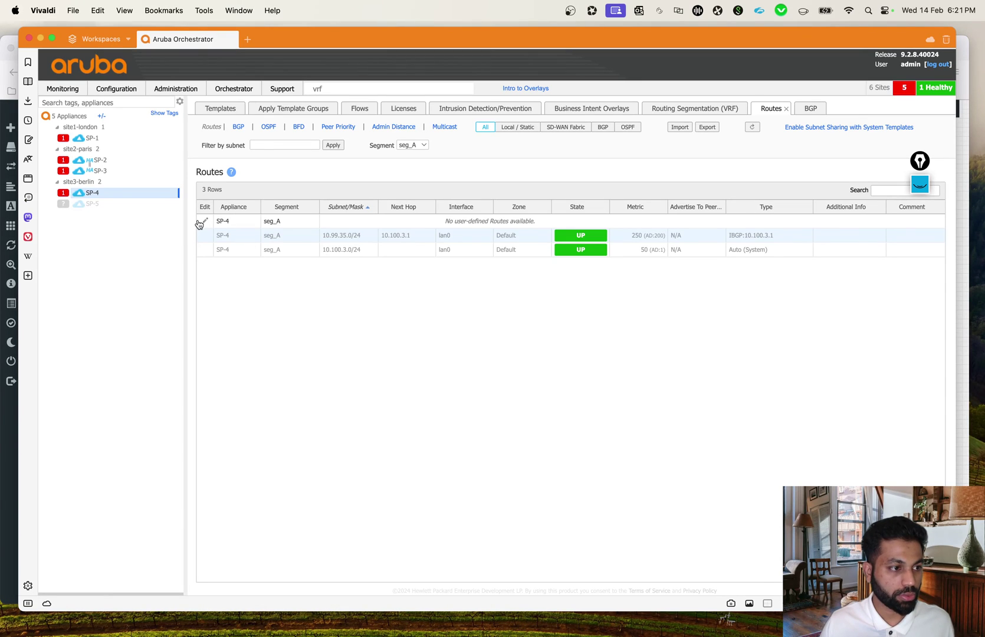
Step: In SP-4's seg_A route settings, enable automatic local LAN subnet advertising, matching local ASN filtering and BGP local ASN inclusion, and try to save
left_click(204, 222)
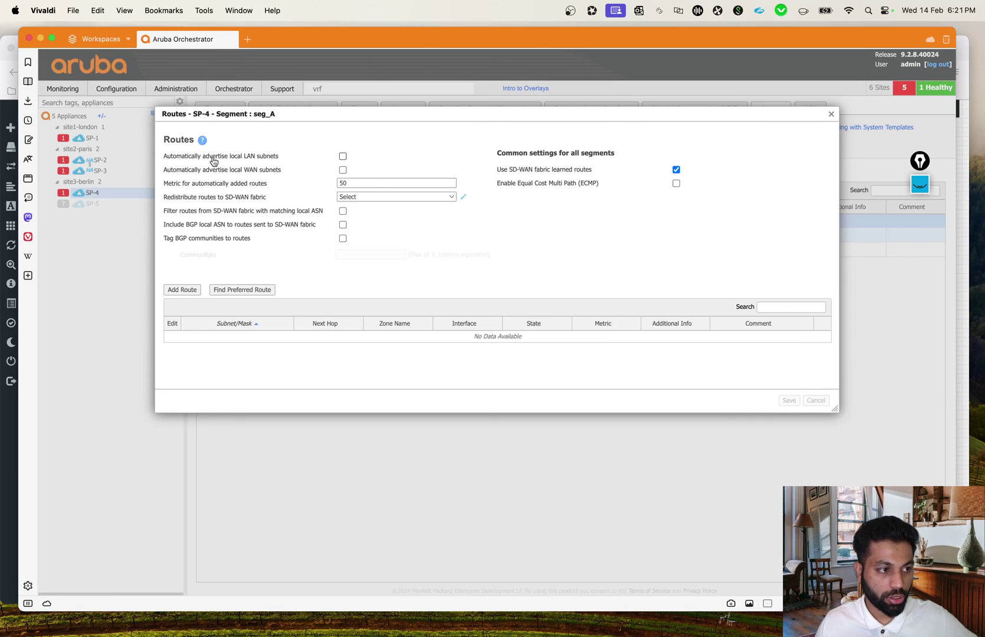
left_click(342, 156)
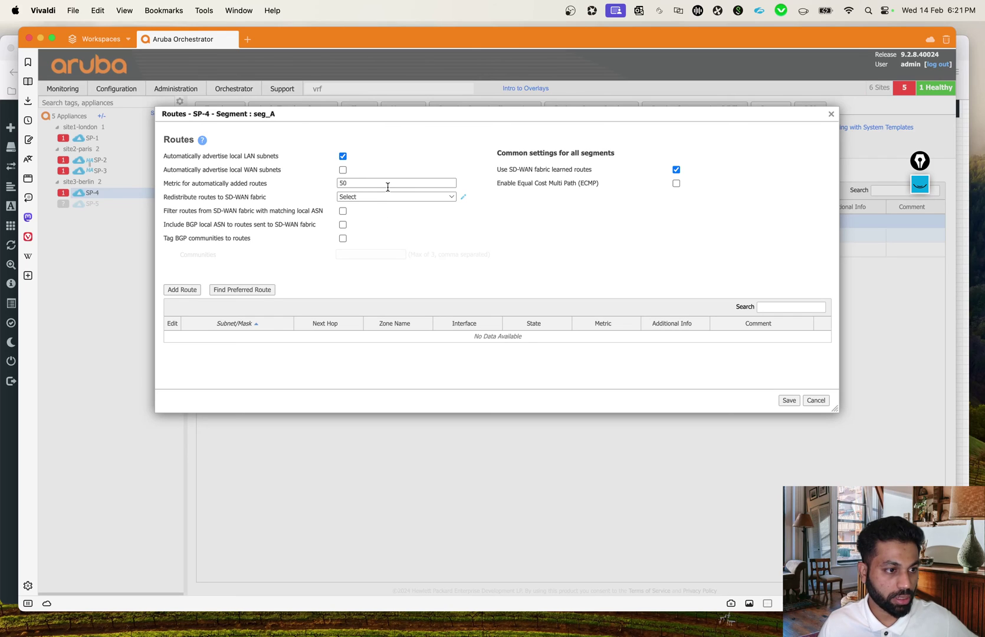
left_click_drag(181, 186, 283, 192)
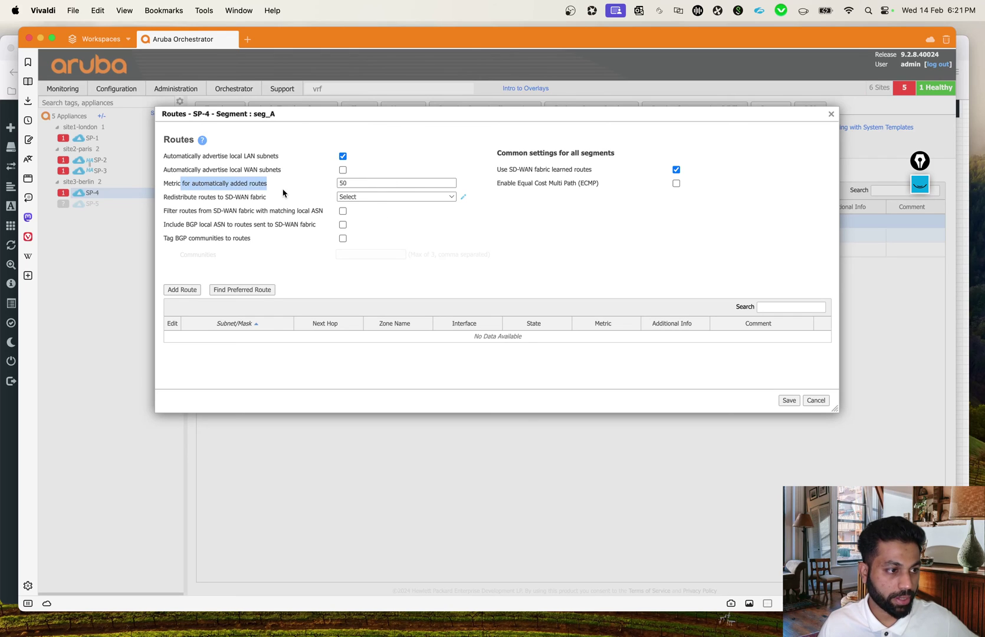
left_click(424, 227)
left_click(342, 211)
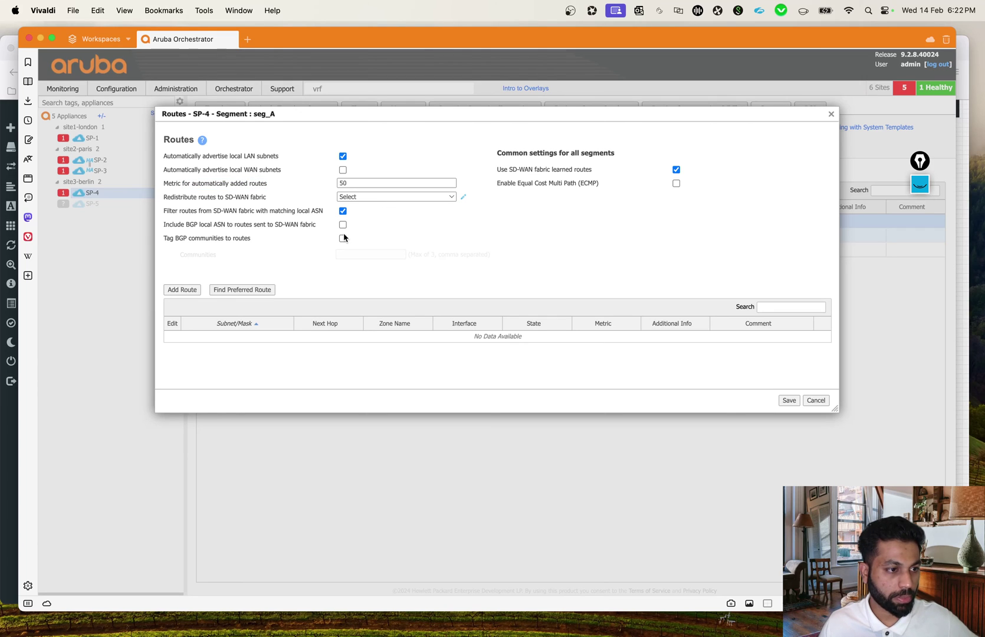
left_click(342, 225)
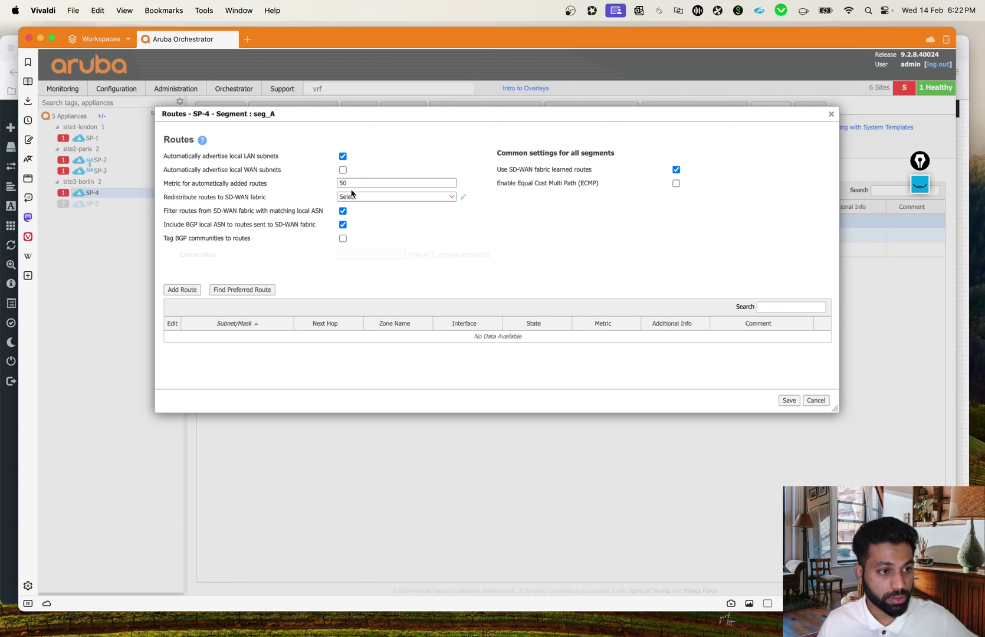
left_click(788, 402)
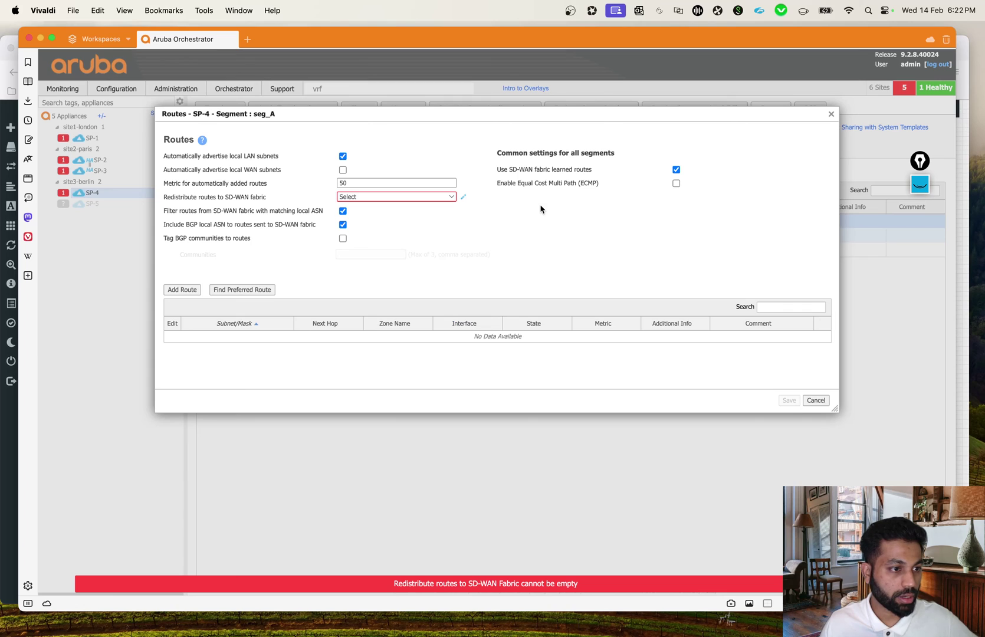
Step: Choose bitsplease_to_subsh as the route map for redistributing SP-4's seg_A routes to the SD-WAN fabric
left_click(418, 198)
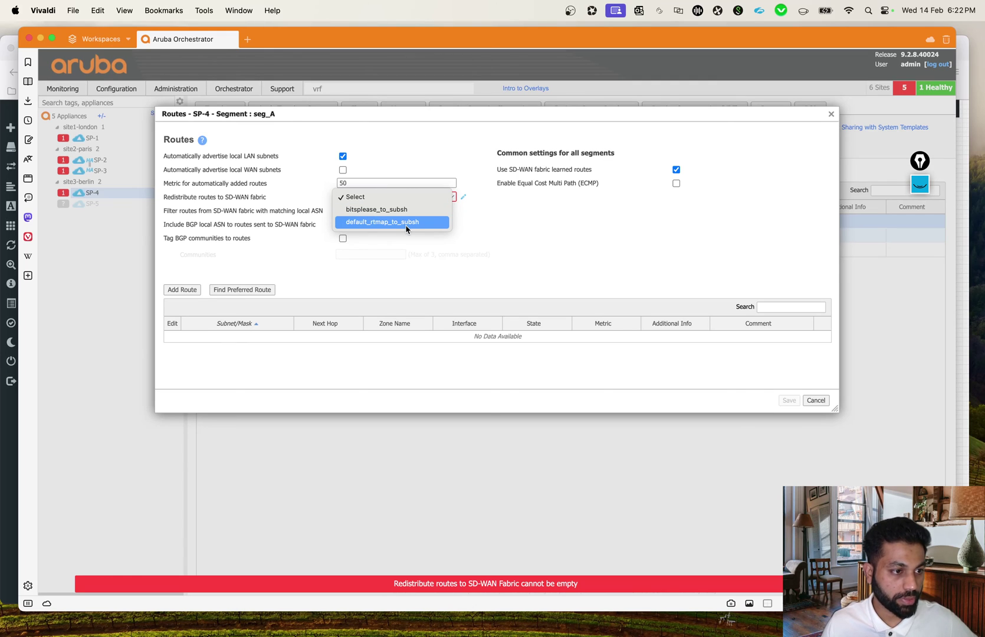
left_click(378, 212)
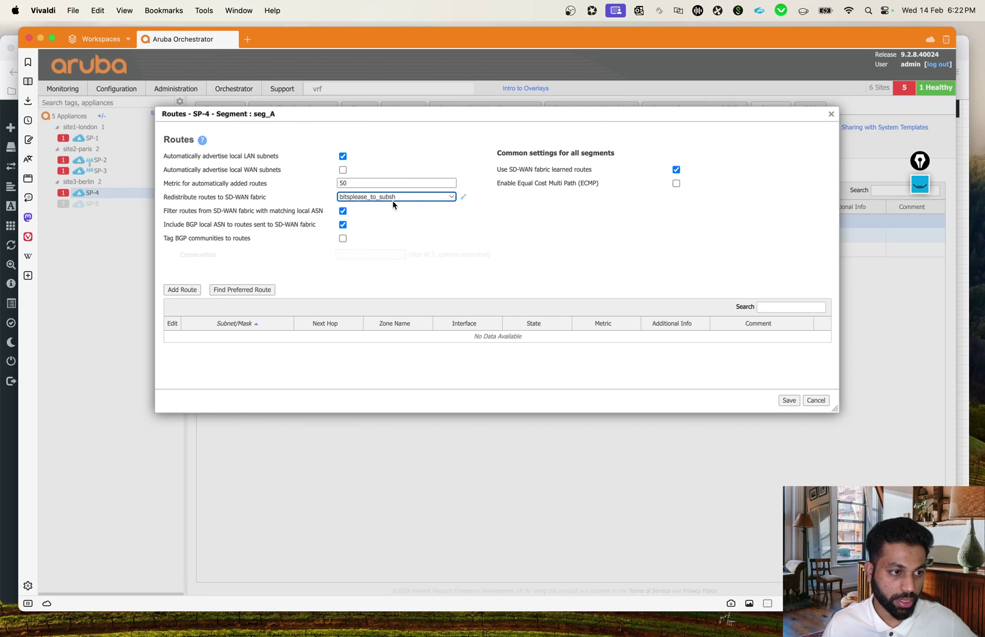
left_click(442, 200)
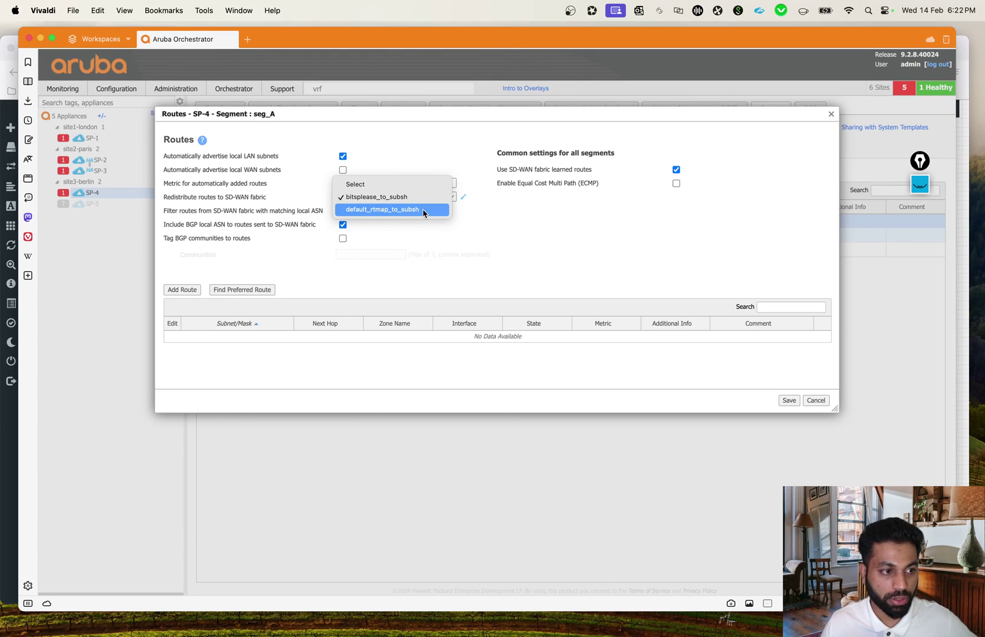
left_click(384, 201)
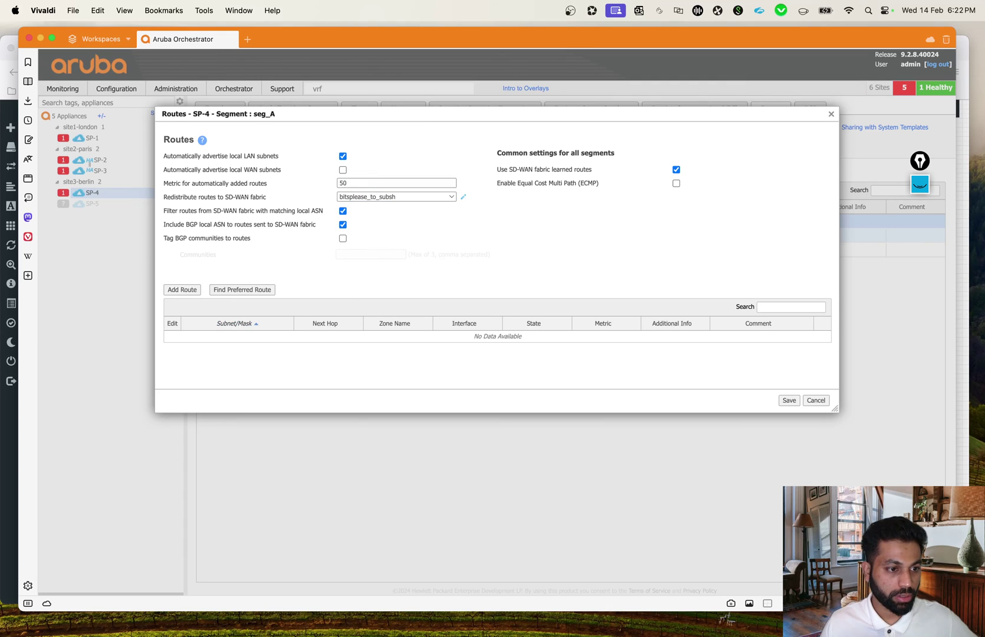
Step: Save SP-4's seg_A route settings and display SP-1's seg_A routes
left_click(789, 400)
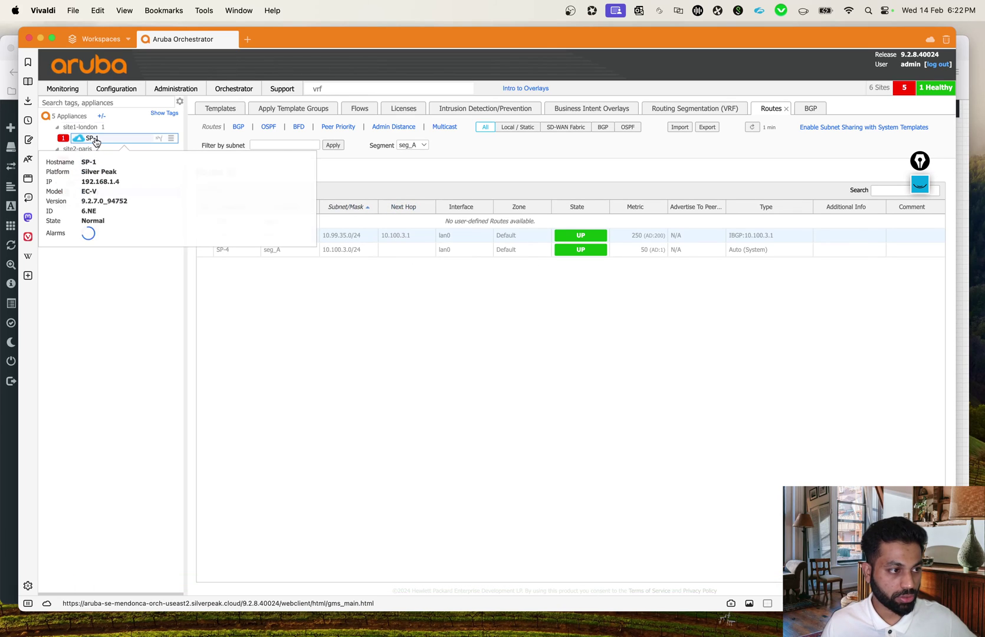
left_click(88, 138)
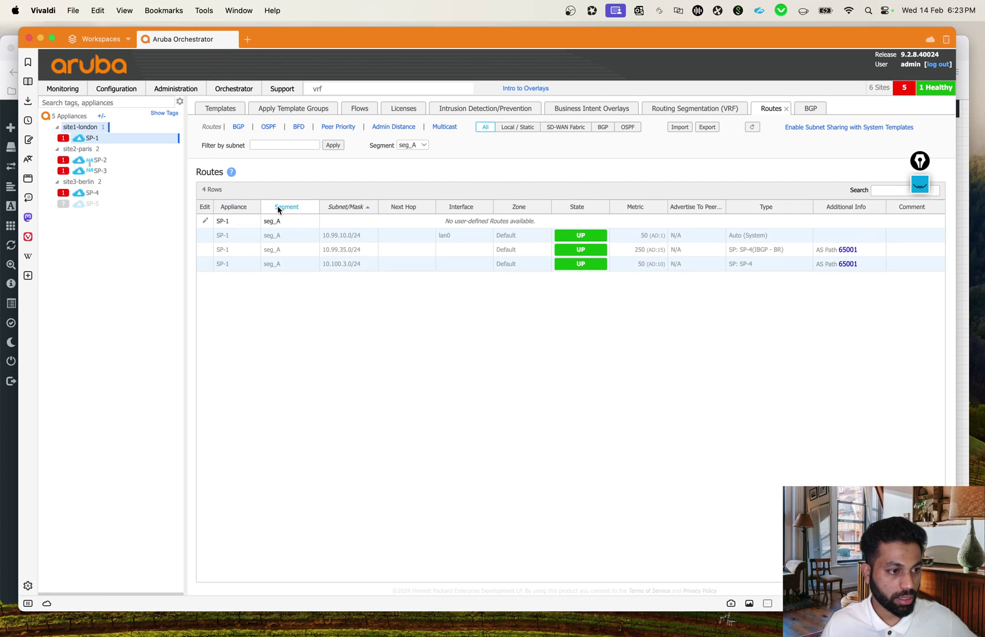
Step: For SP-1's seg_A routes, enable local LAN advertising, matching local ASN filtering and BGP local ASN inclusion, redistribute with default_rtmap_to_subsh, and save
left_click(203, 223)
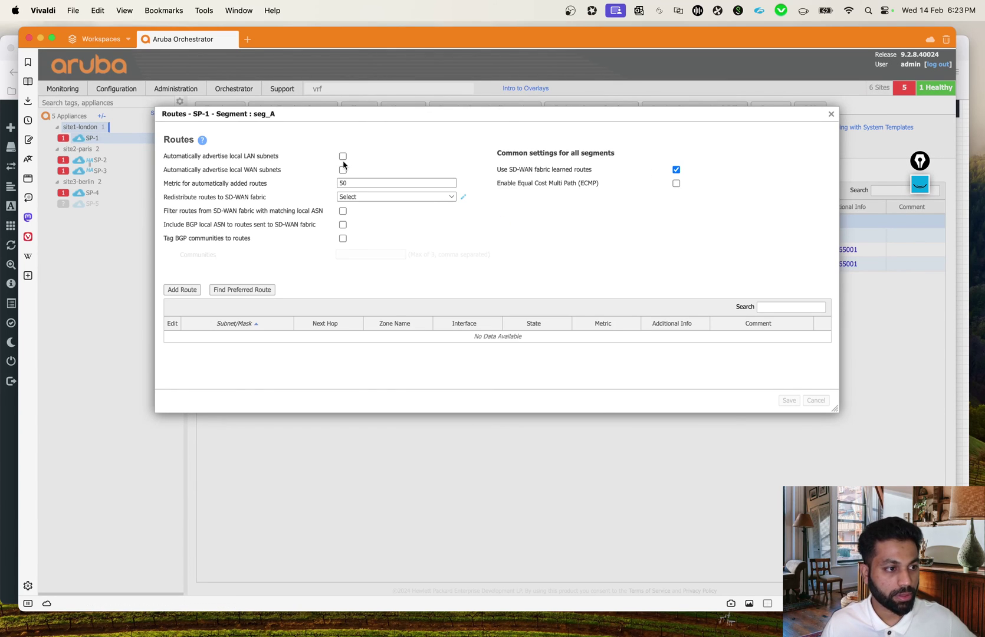
left_click(342, 157)
left_click(372, 197)
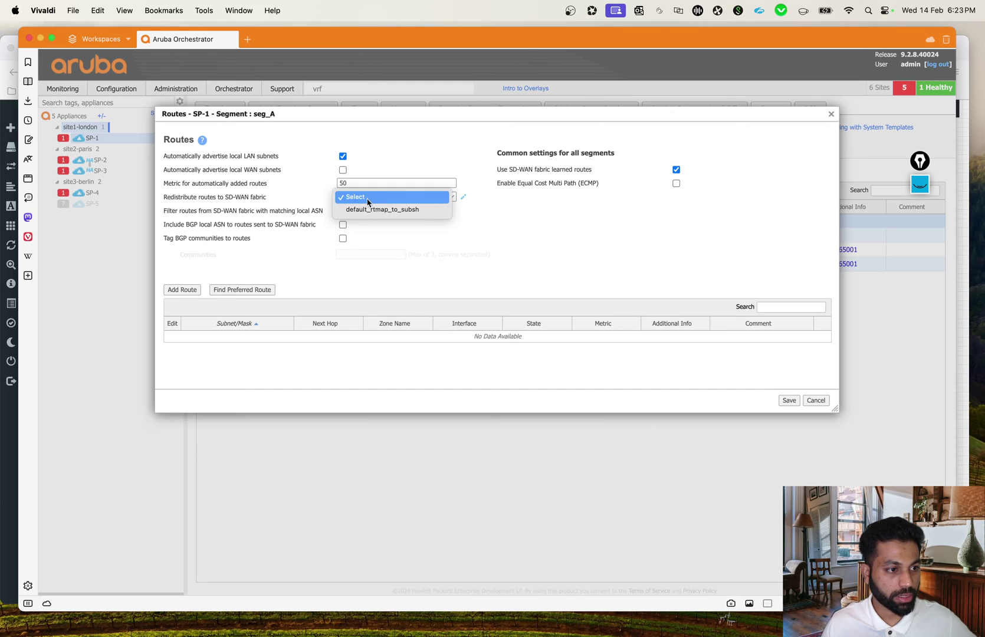
left_click(378, 210)
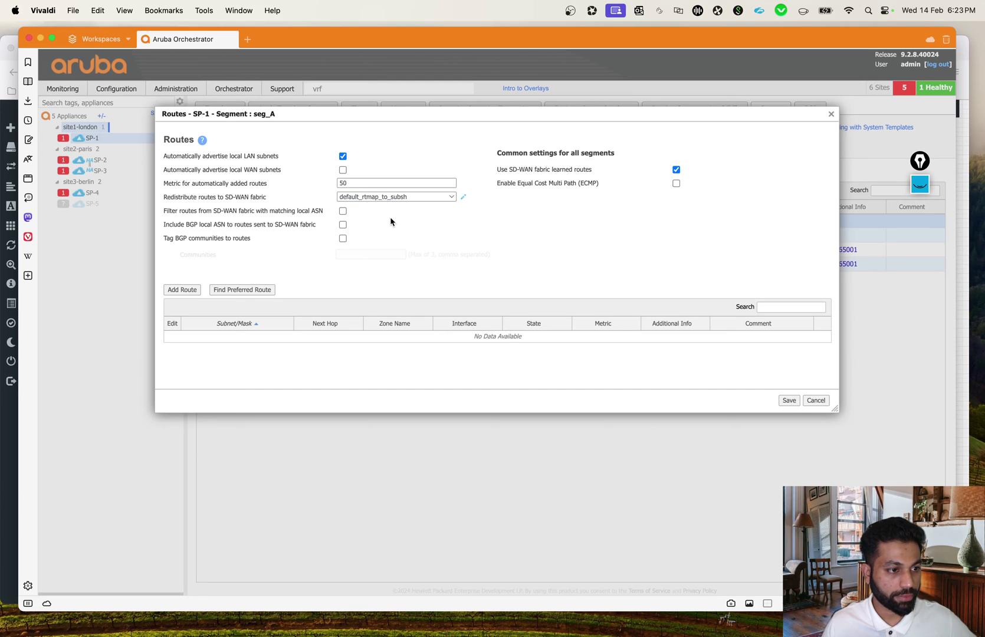
left_click(343, 212)
left_click(342, 224)
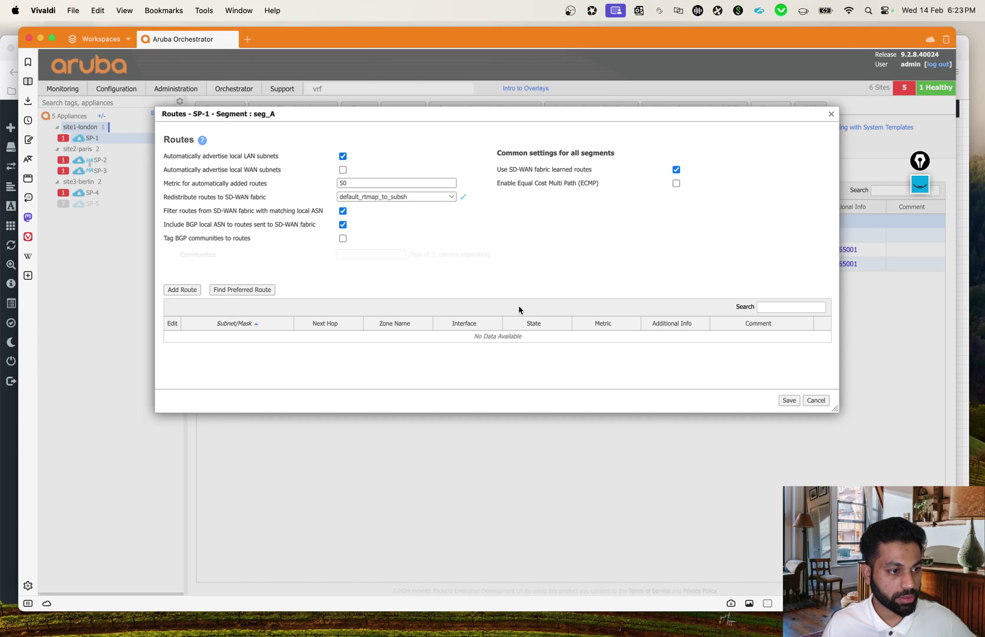
left_click(789, 400)
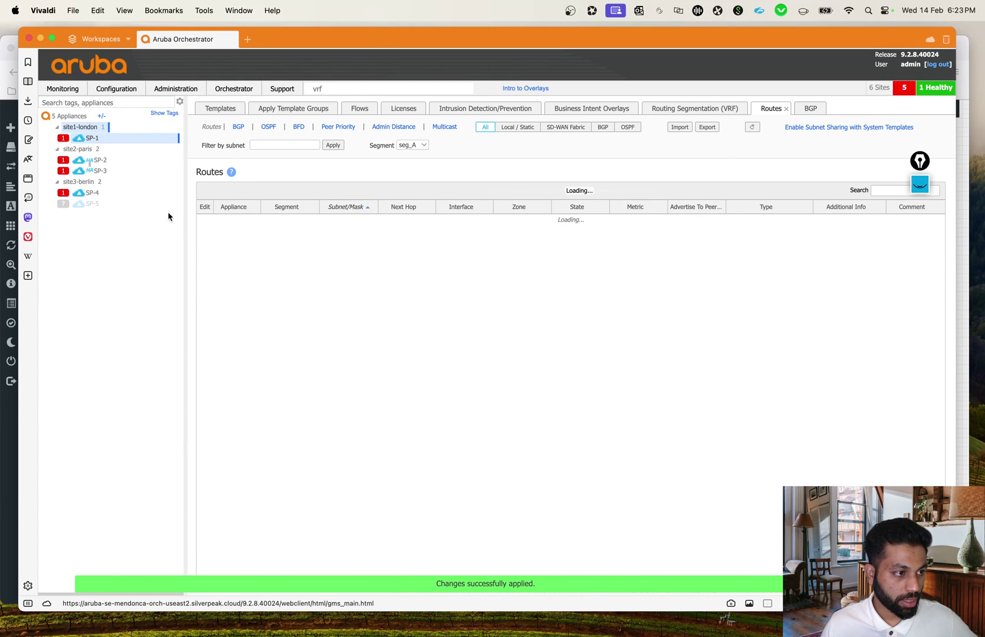
Step: Display SP-4's seg_A routes and check the 10.99.10.0/24 entry learned from SP-1
left_click(106, 196)
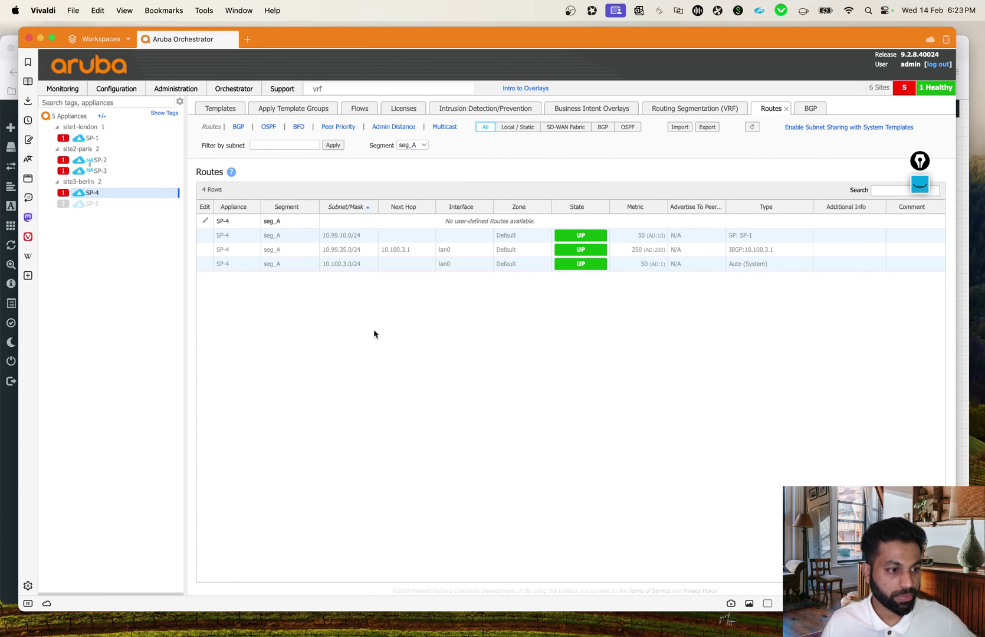
left_click_drag(332, 242, 358, 239)
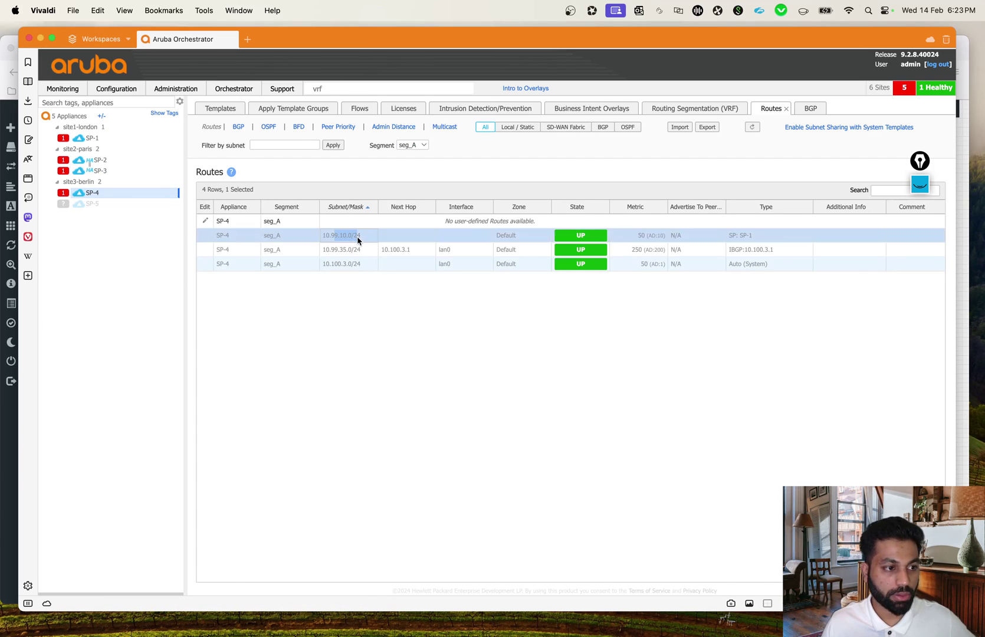
Step: Switch to the SW3 terminal in ZOC, review the ping output for 10.99.10.11, and stop the ping
key("ctrl+Up")
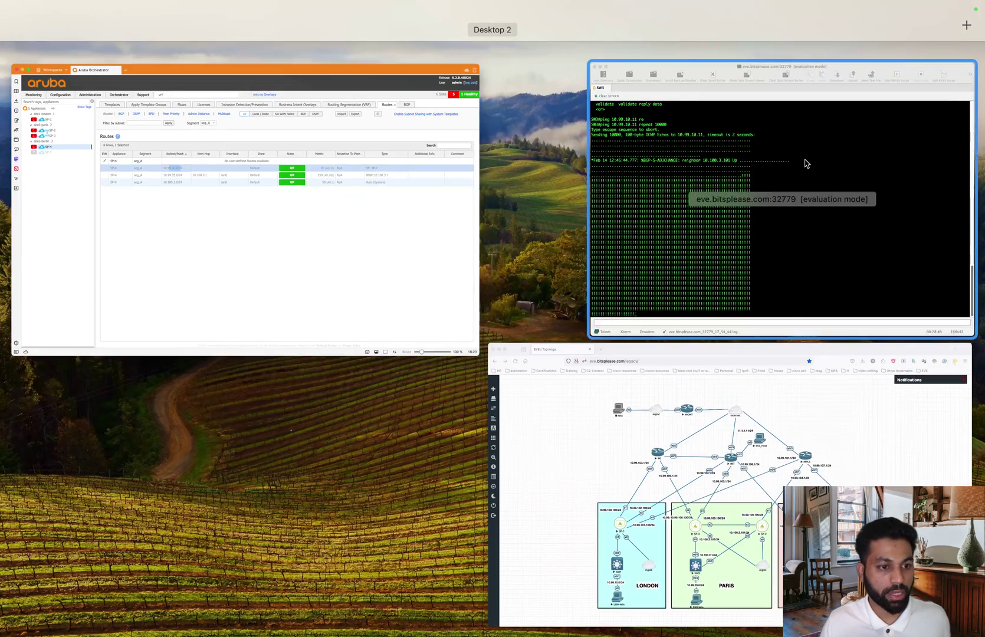
left_click(684, 194)
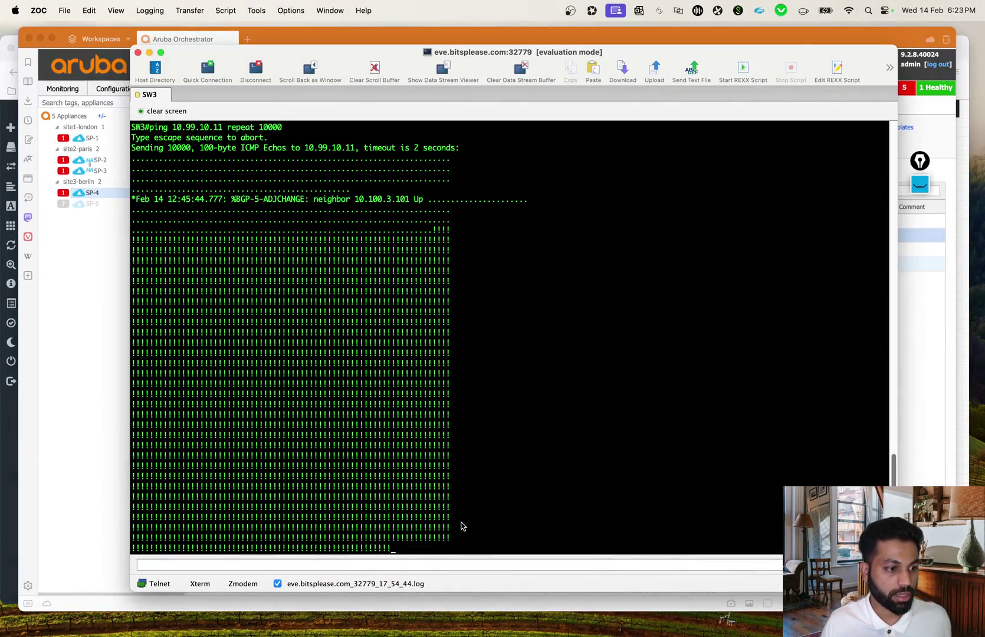
scroll(460, 526, "up", 5)
scroll(459, 525, "down", 5)
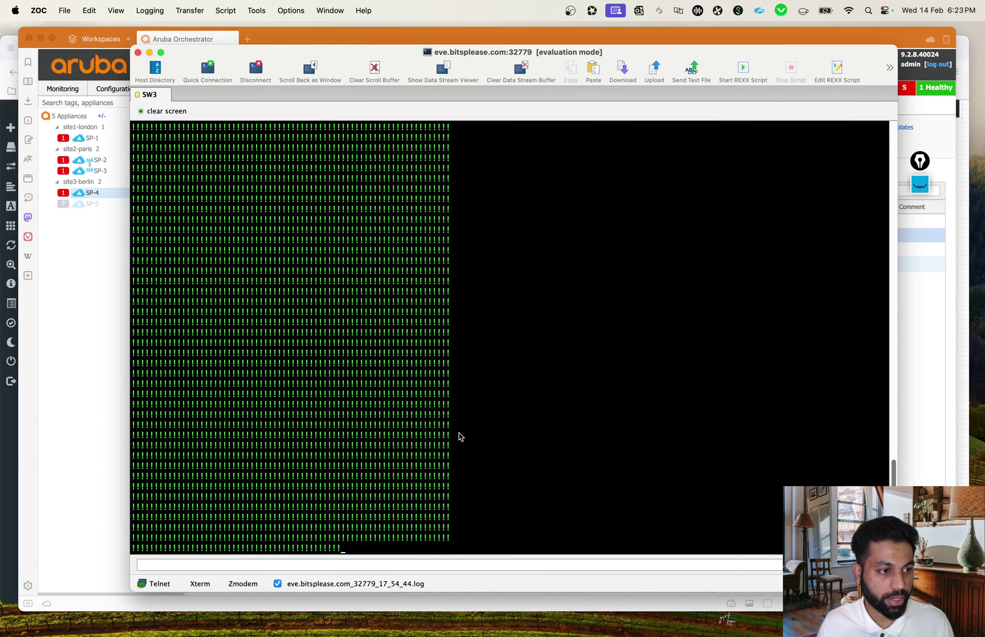
scroll(460, 436, "up", 5)
scroll(460, 437, "down", 5)
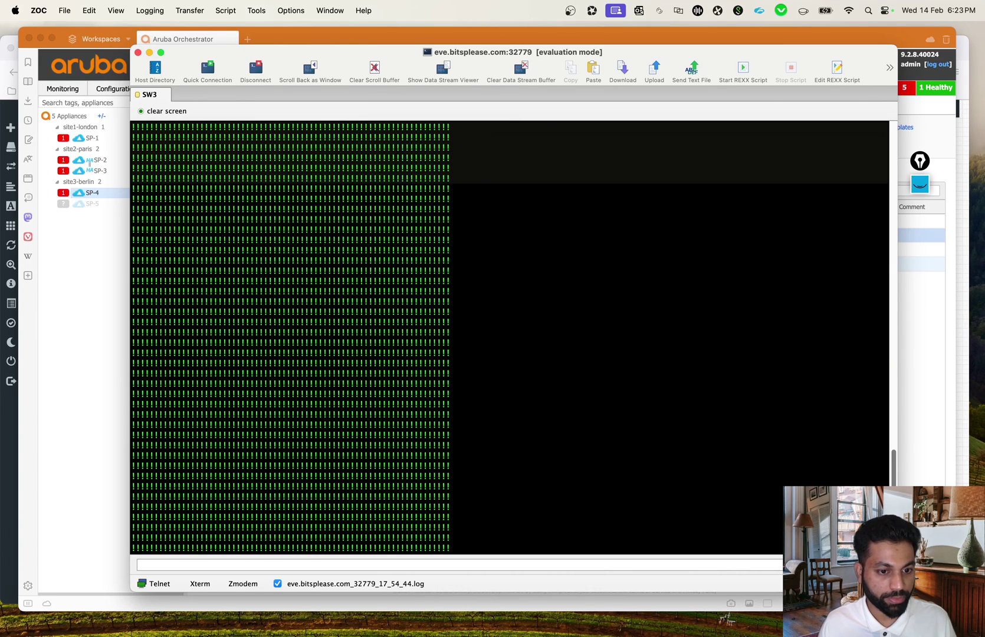
scroll(509, 337, "up", 2)
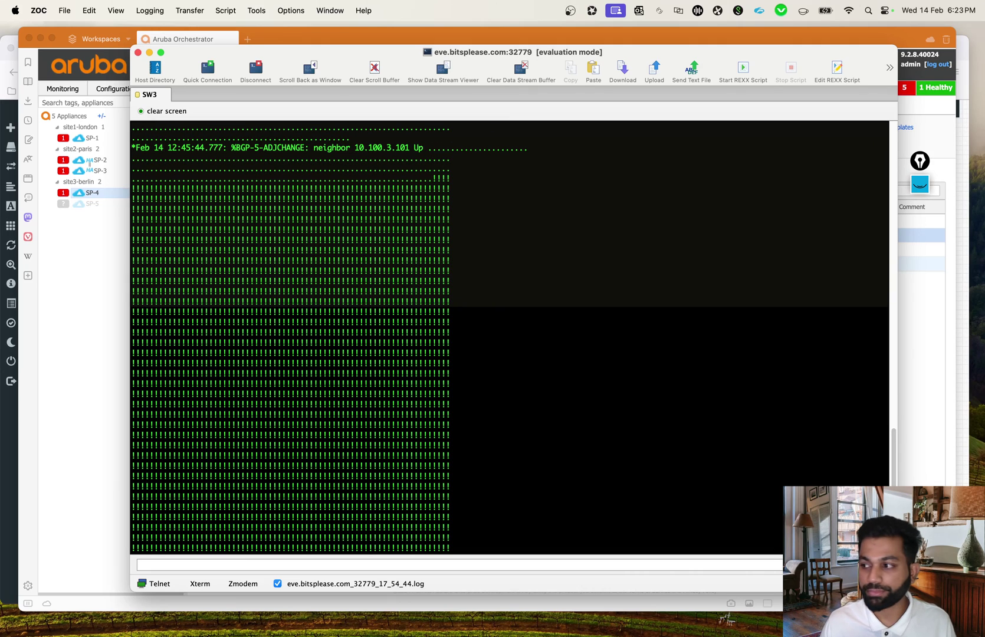
scroll(509, 337, "down", 1)
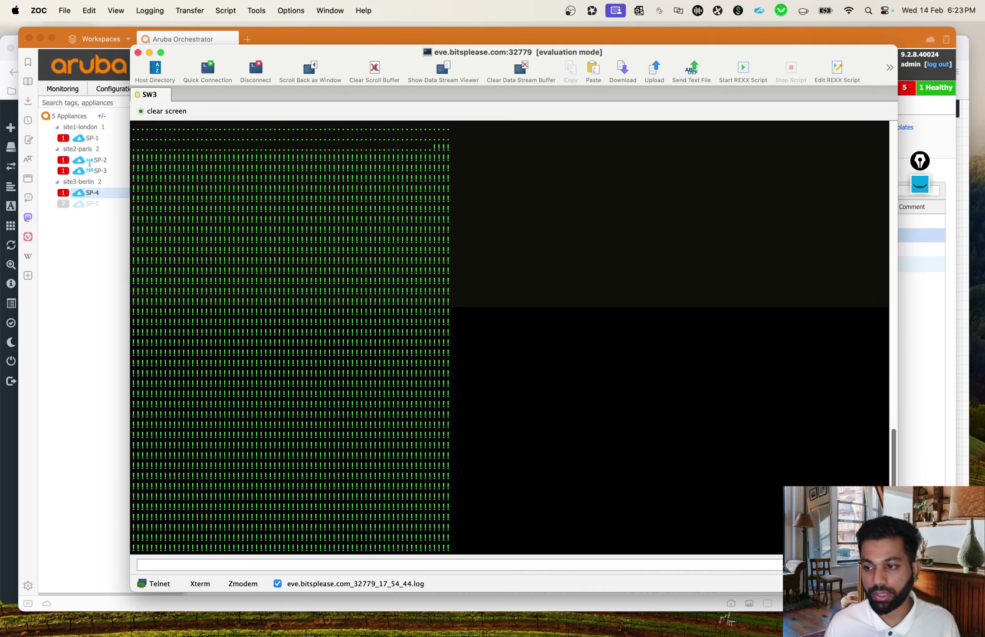
scroll(376, 347, "up", 5)
scroll(378, 349, "down", 5)
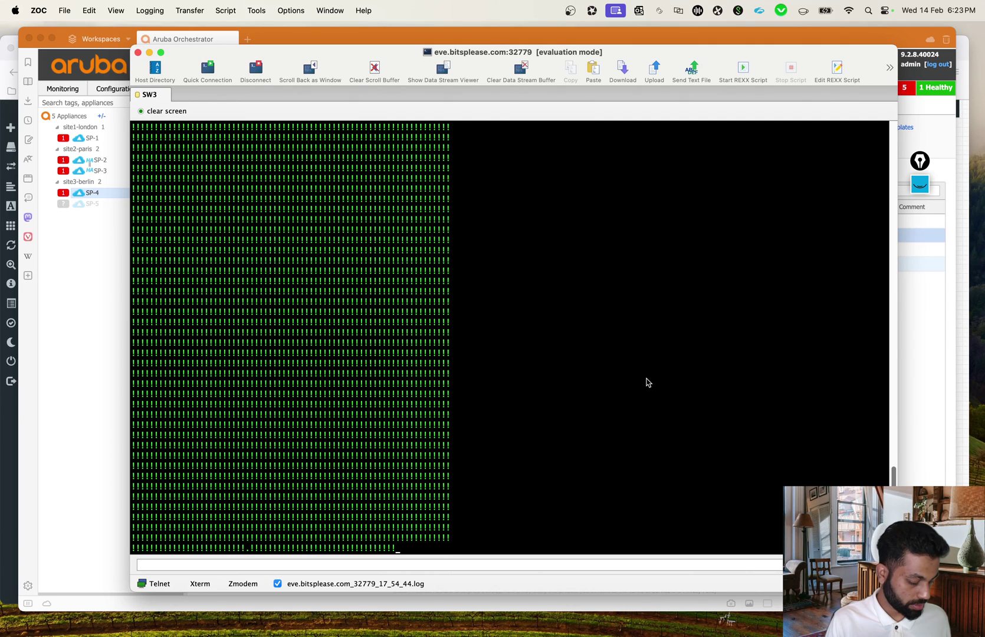
key("ctrl+shift+p")
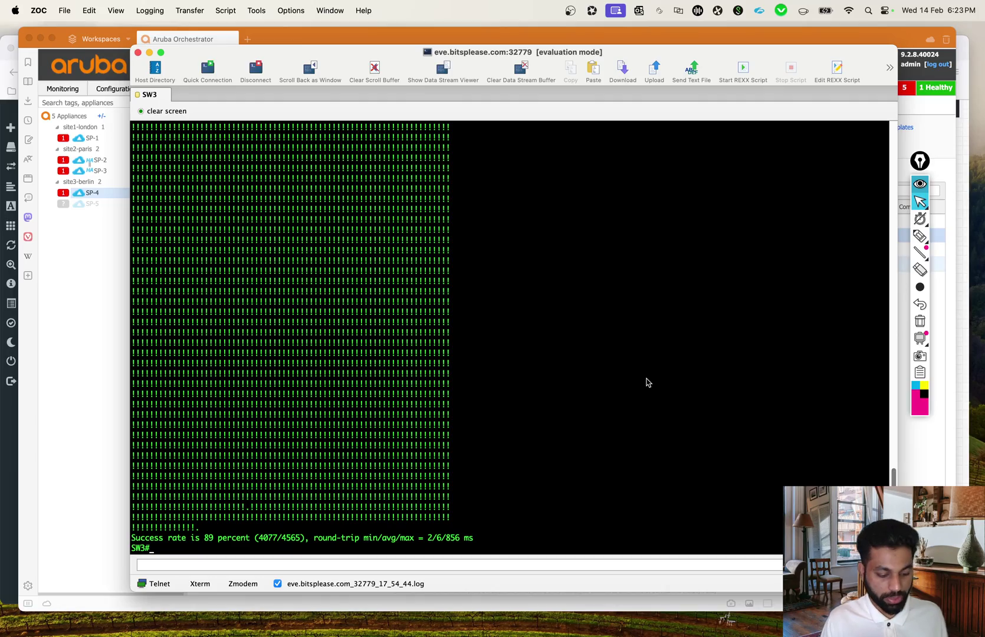
Step: Switch to the EVE topology in Firefox and circle SW1, SP-1 and SP-4 with Epic Pen
key("ctrl+Up")
left_click(679, 504)
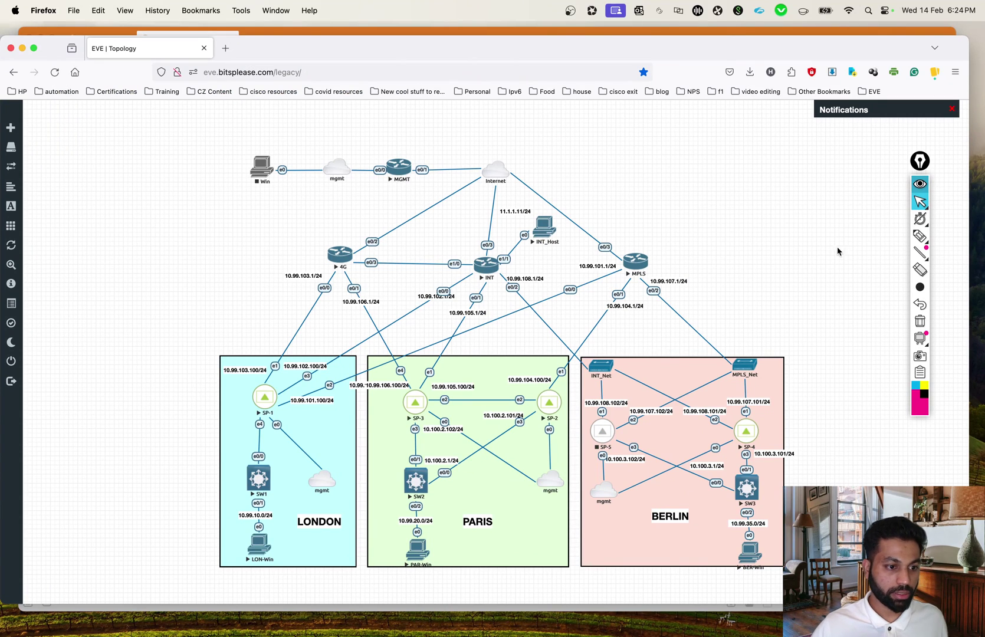
left_click(920, 236)
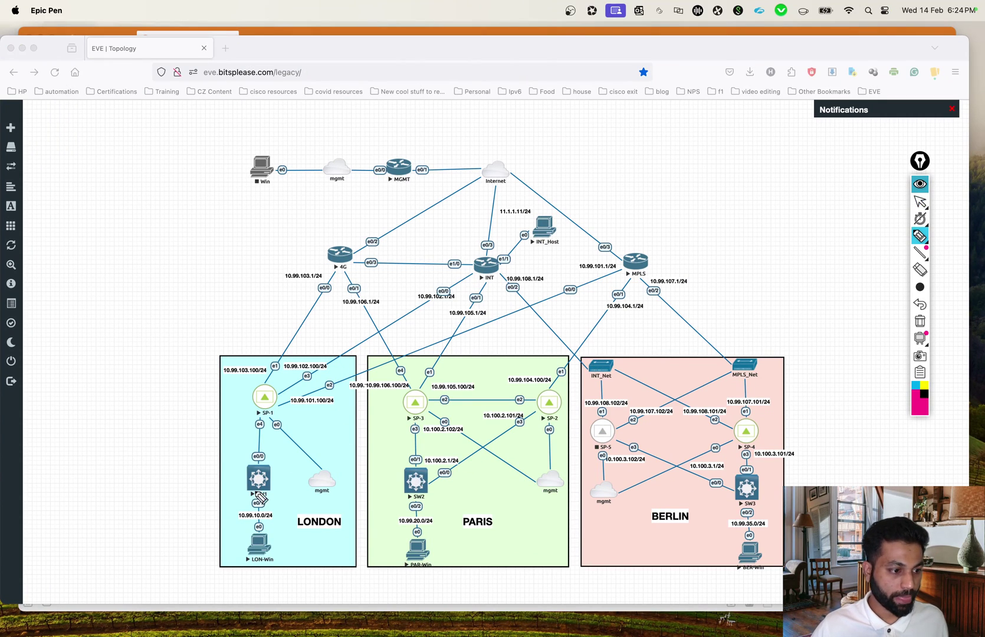
left_click_drag(242, 469, 235, 464)
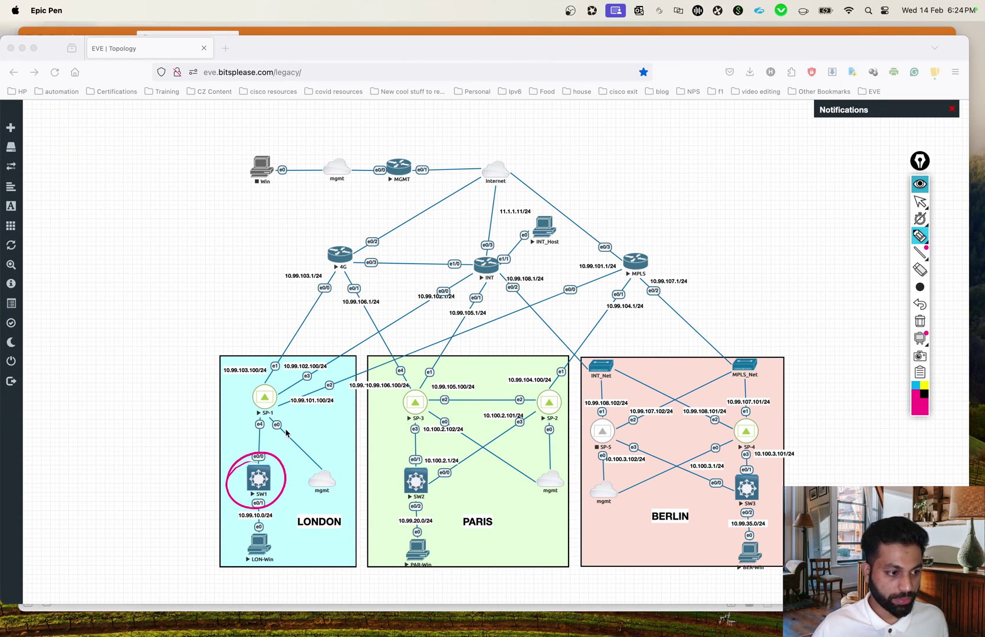
left_click_drag(264, 379, 227, 388)
mouse_move(763, 420)
left_mouse_down()
mouse_move(726, 448)
mouse_move(777, 424)
left_mouse_up()
Step: Draw arrows from SP-1 to SW1 and between SP-4 and SW3, handwriting "seg A" beside London and Berlin
left_click_drag(251, 426, 222, 471)
mouse_move(167, 489)
left_mouse_down()
mouse_move(160, 480)
mouse_move(177, 491)
mouse_move(217, 438)
left_mouse_up()
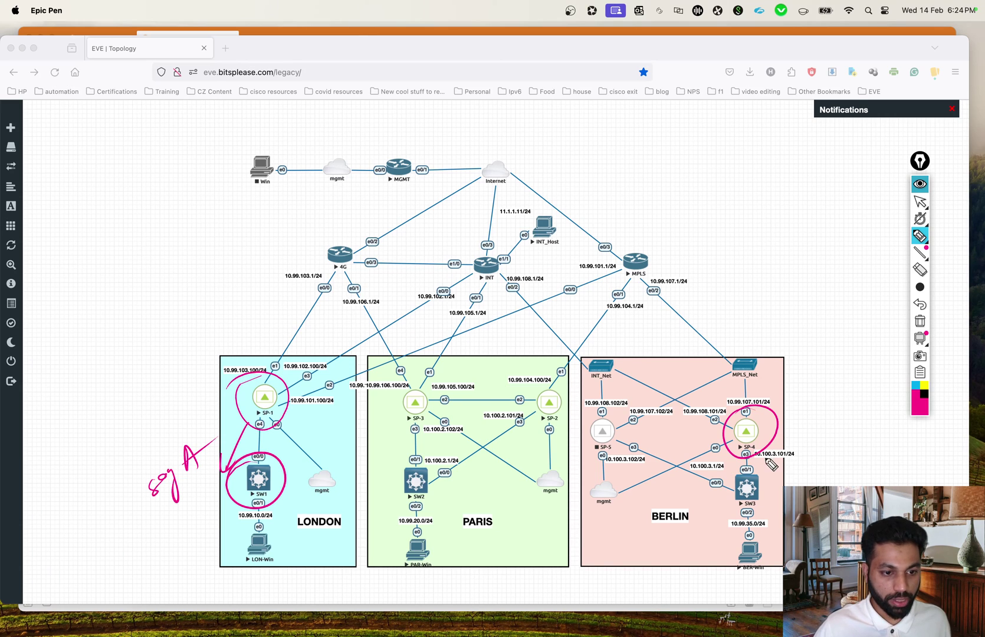
mouse_move(760, 441)
left_mouse_down()
mouse_move(761, 462)
mouse_move(772, 454)
mouse_move(837, 474)
mouse_move(863, 444)
left_mouse_up()
left_click_drag(858, 455, 876, 442)
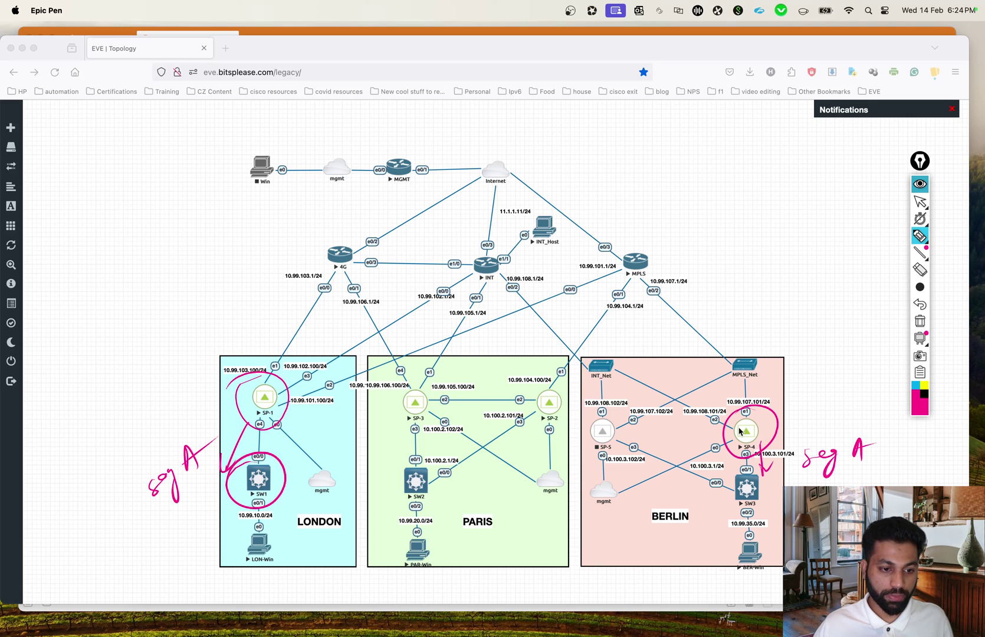
left_click_drag(742, 447, 724, 491)
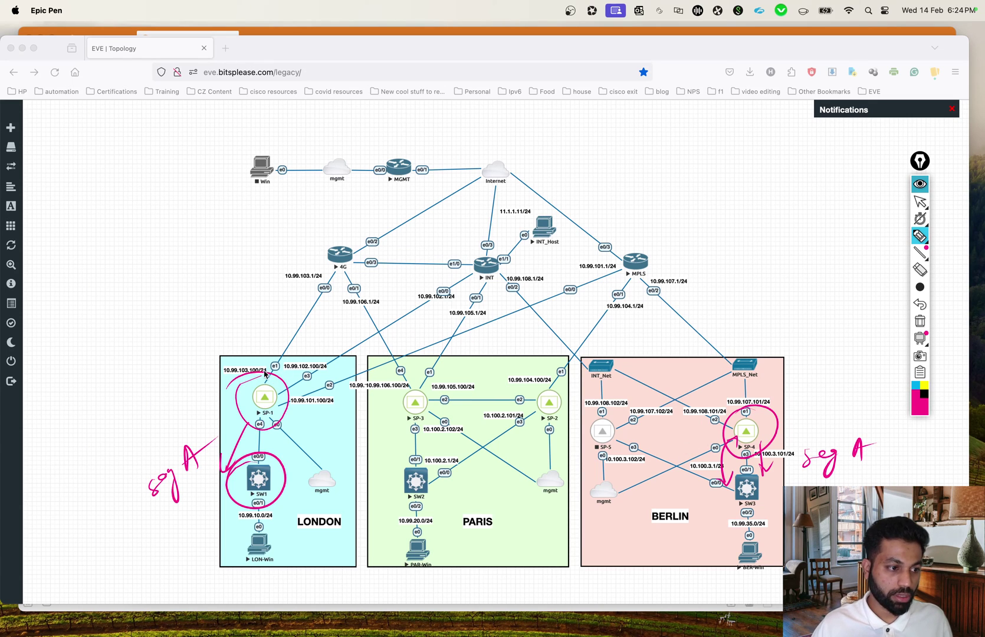
Step: Draw a cloud around the INT router labelled "SS" and connect it with curves to SP-1 and SP-4
mouse_move(470, 200)
left_mouse_down()
mouse_move(554, 292)
mouse_move(504, 196)
mouse_move(462, 204)
left_mouse_up()
left_click_drag(480, 222, 467, 247)
left_click_drag(494, 227, 482, 251)
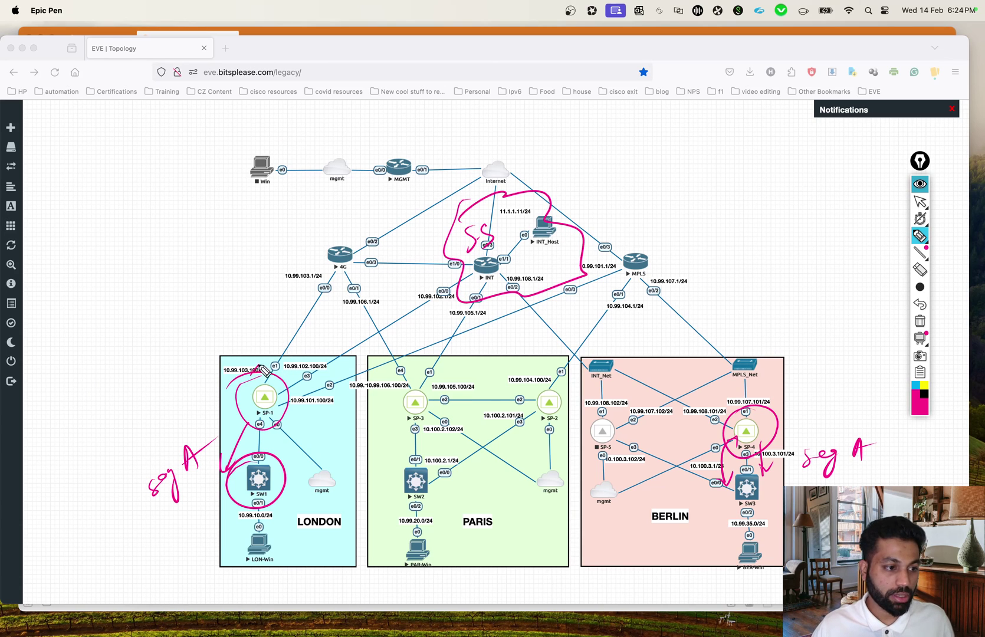
left_click_drag(262, 370, 445, 240)
left_click_drag(760, 406, 596, 271)
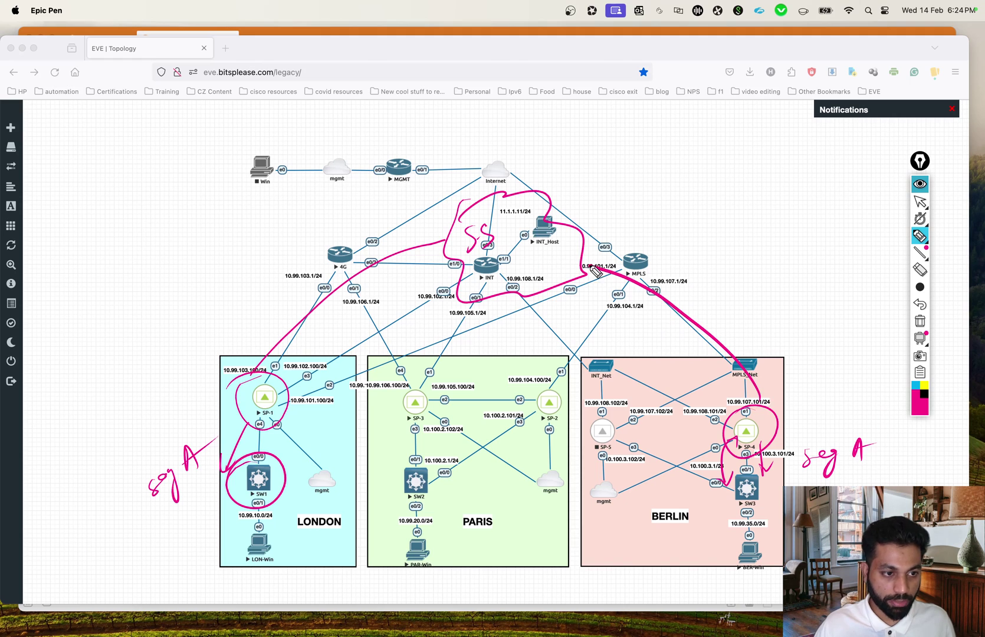
Step: Draw an arrow out of the "SS" cloud to a handwritten "seg A" label and underline the label
left_click_drag(502, 232, 573, 194)
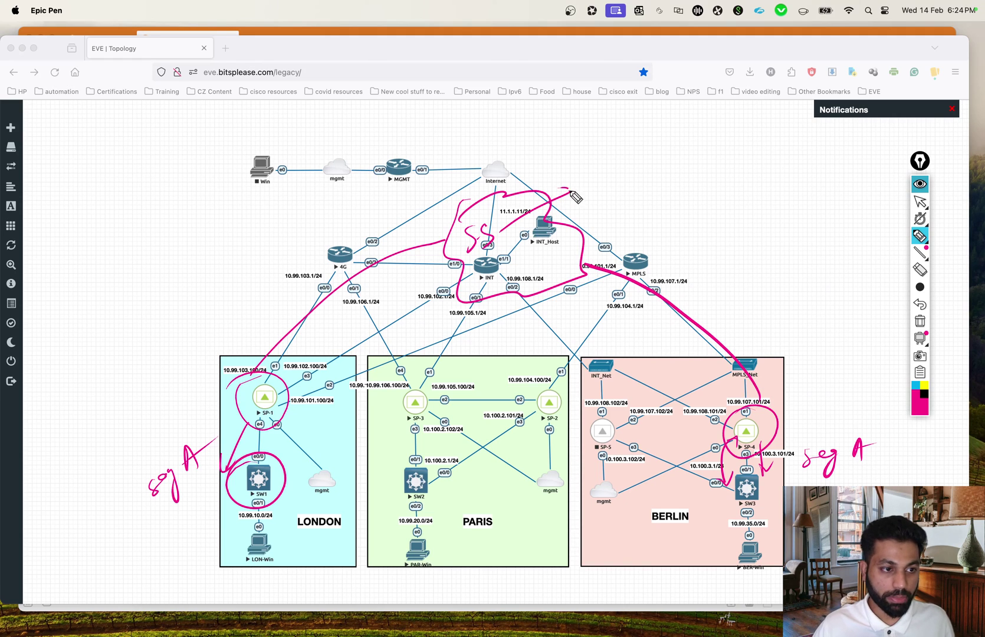
mouse_move(619, 164)
left_mouse_down()
mouse_move(610, 181)
mouse_move(637, 177)
mouse_move(625, 212)
left_mouse_up()
mouse_move(664, 170)
left_mouse_down()
mouse_move(673, 151)
mouse_move(690, 148)
left_mouse_up()
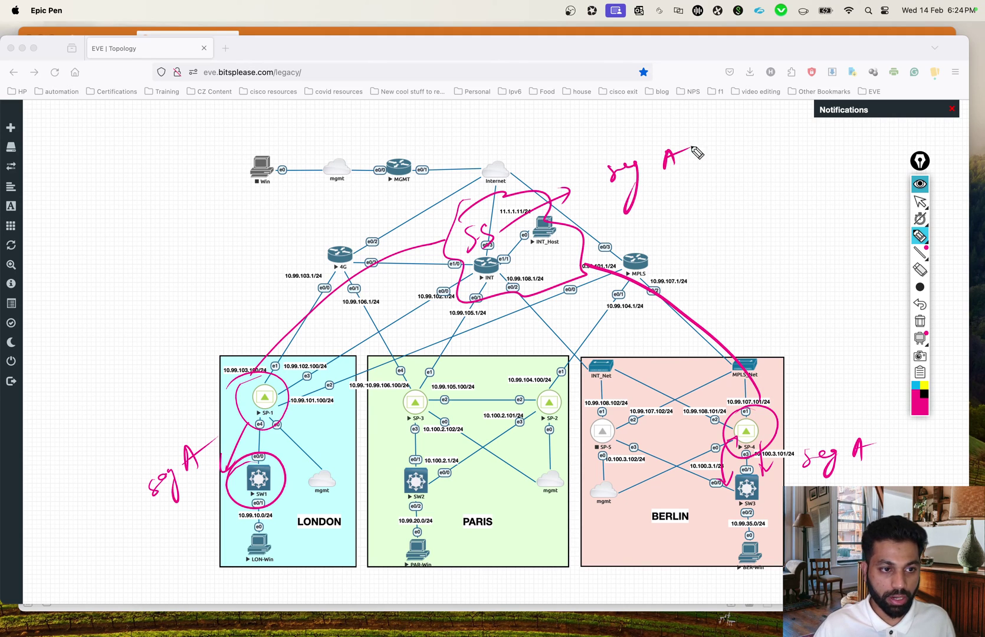
mouse_move(604, 202)
left_mouse_down()
mouse_move(671, 179)
mouse_move(687, 187)
left_mouse_up()
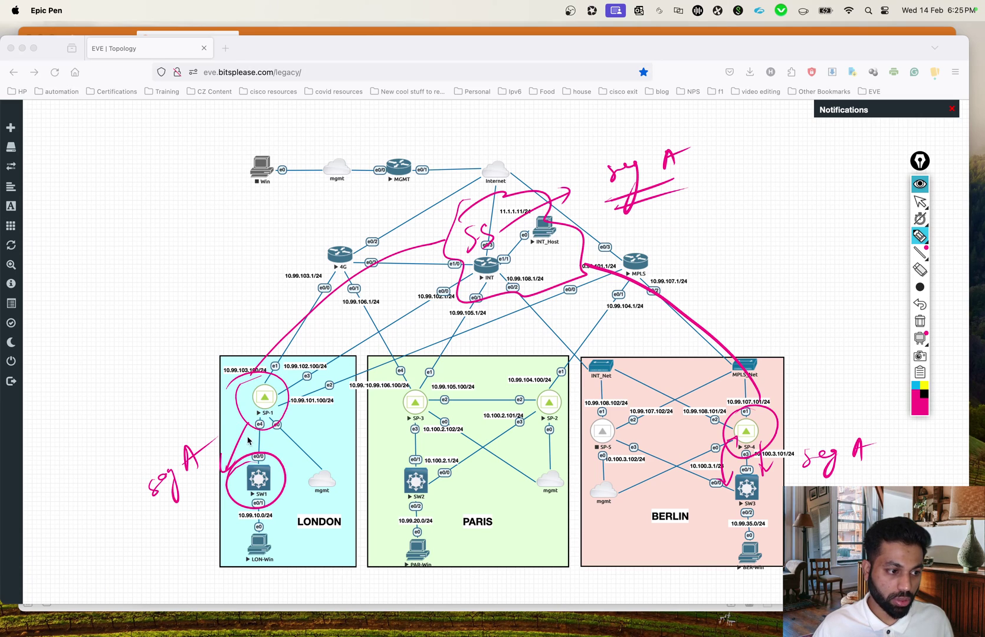
Step: Draw curved arrows going up from SP-1 and SP-4, and circle the "seg A" label above the cloud
mouse_move(240, 371)
left_mouse_down()
mouse_move(272, 333)
mouse_move(266, 341)
left_mouse_up()
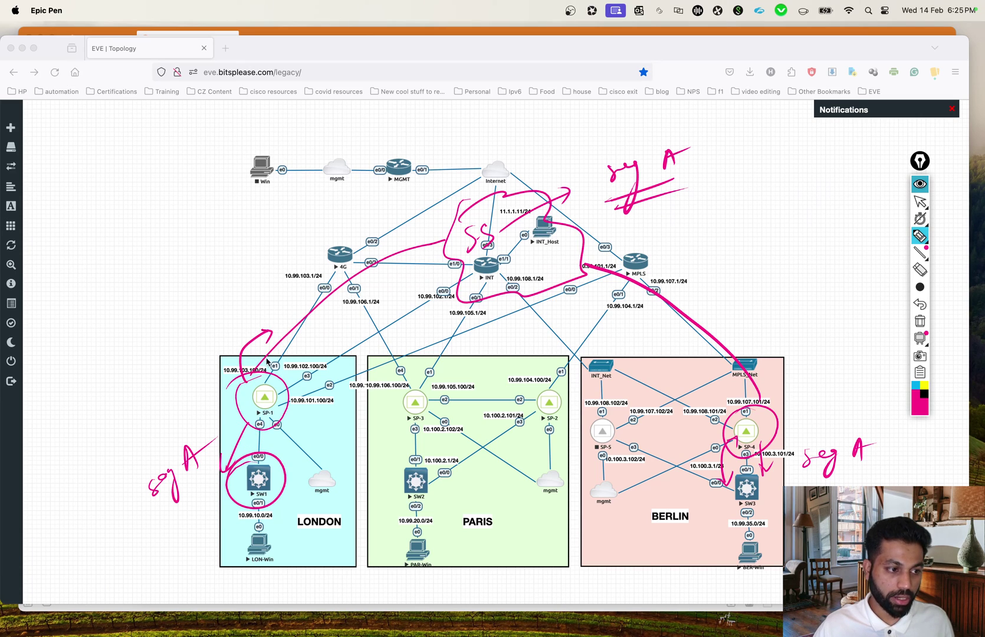
mouse_move(761, 411)
left_mouse_down()
mouse_move(802, 385)
mouse_move(764, 362)
mouse_move(777, 383)
left_mouse_up()
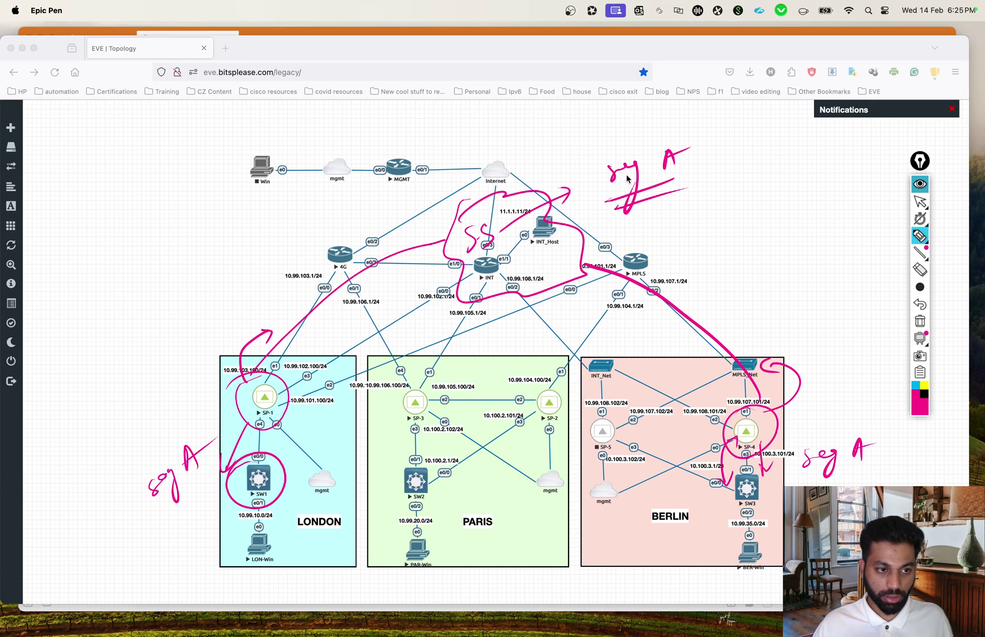
mouse_move(690, 139)
left_mouse_down()
mouse_move(656, 136)
mouse_move(708, 142)
left_mouse_up()
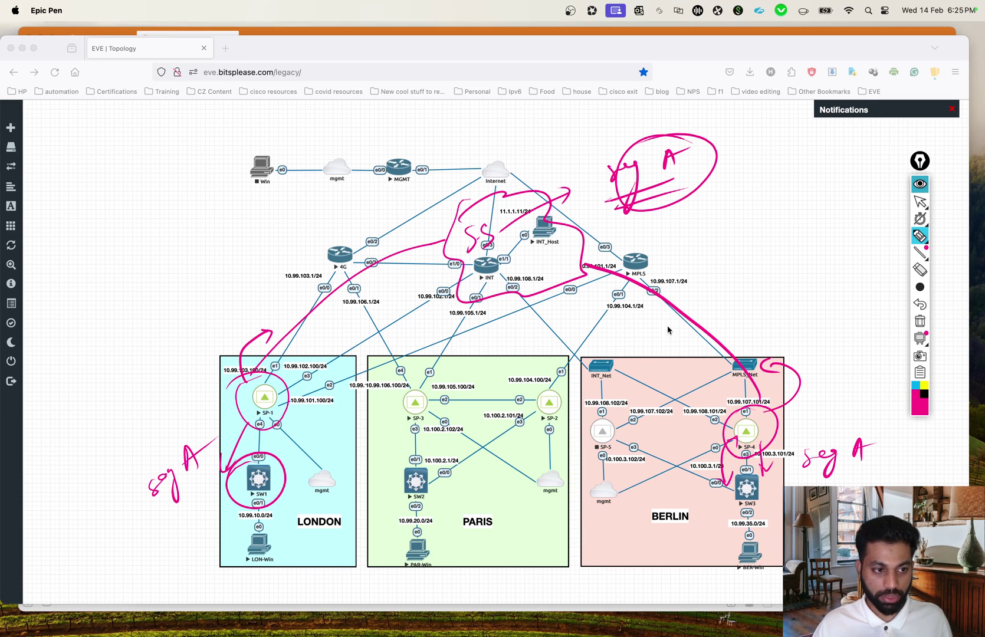